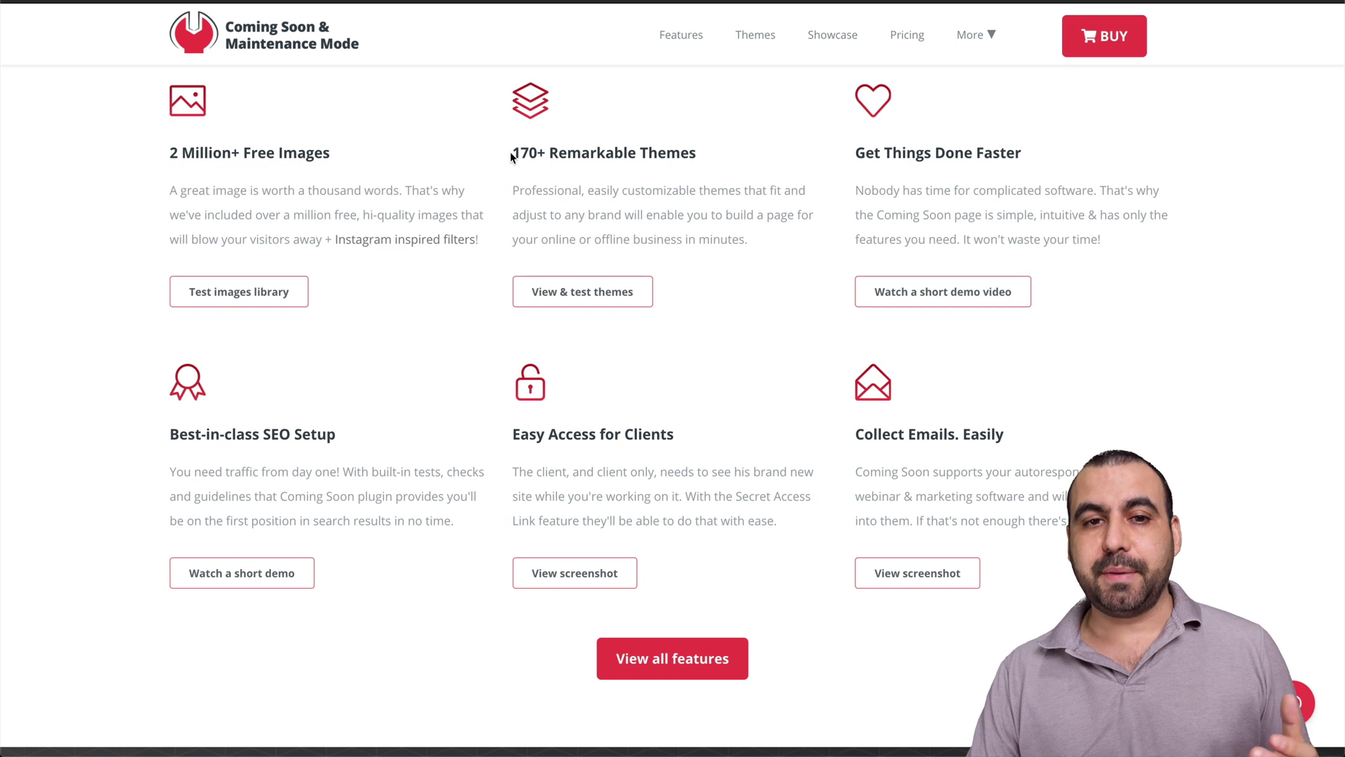
{"action": "left_click", "coordinate": [698, 190]}
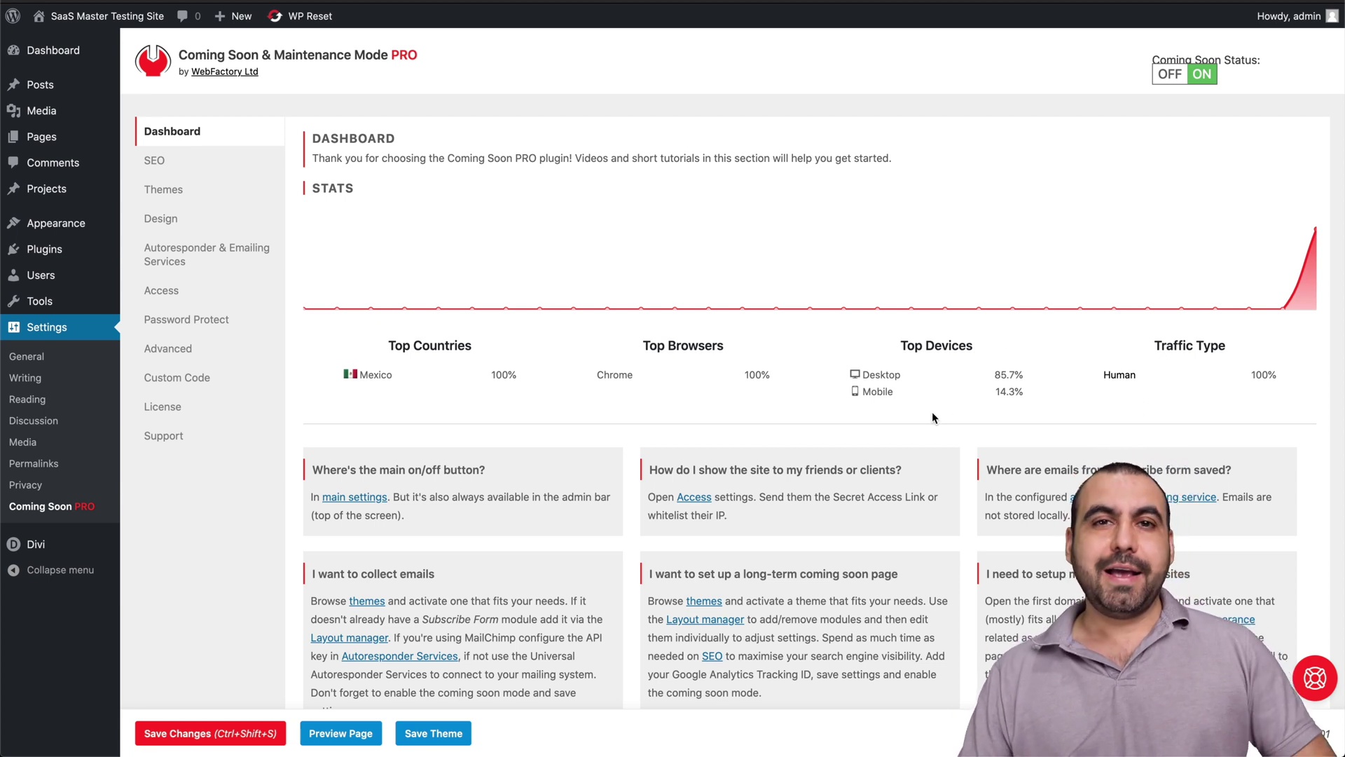
Open the Coming Soon plugin's themes and look through the gallery of premade designs
{"action": "left_click", "coordinate": [188, 190]}
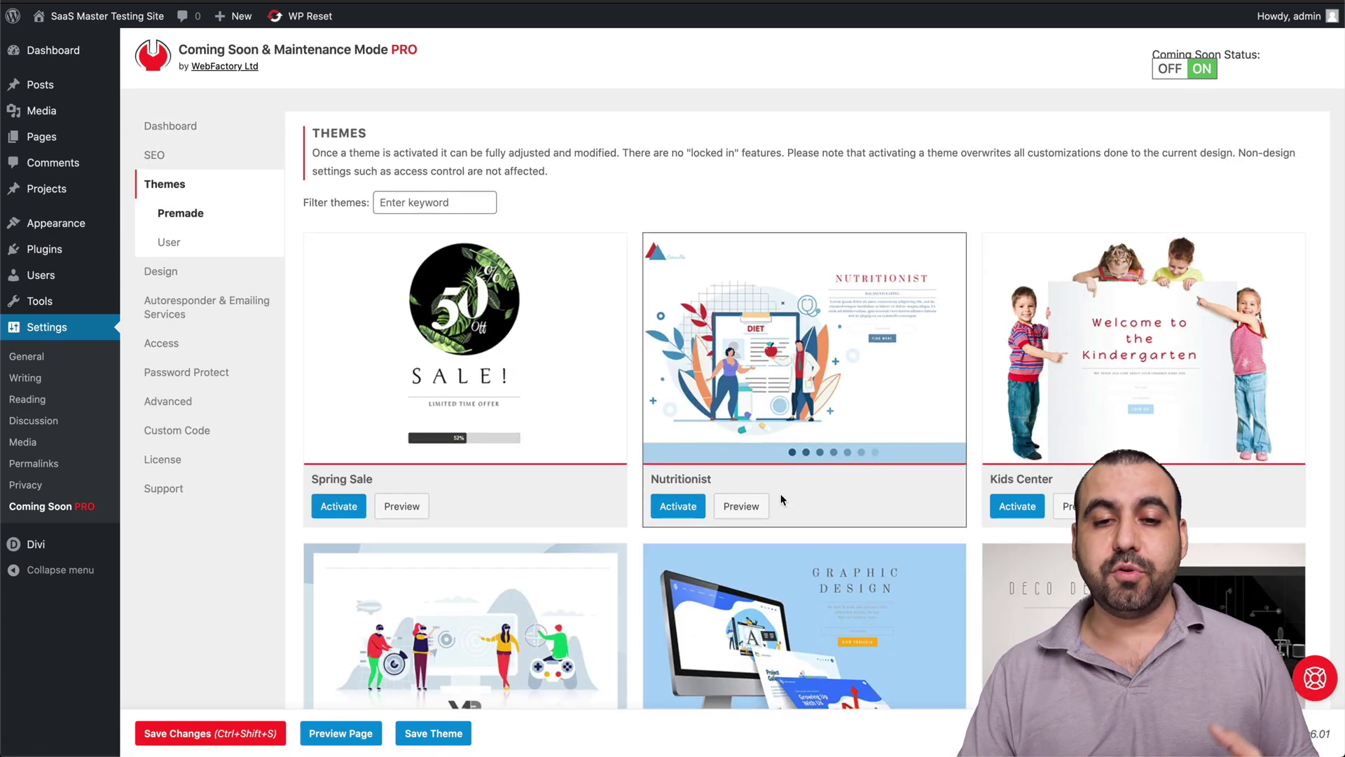
{"action": "scroll", "coordinate": [778, 499], "scroll_direction": "down", "scroll_amount": 1}
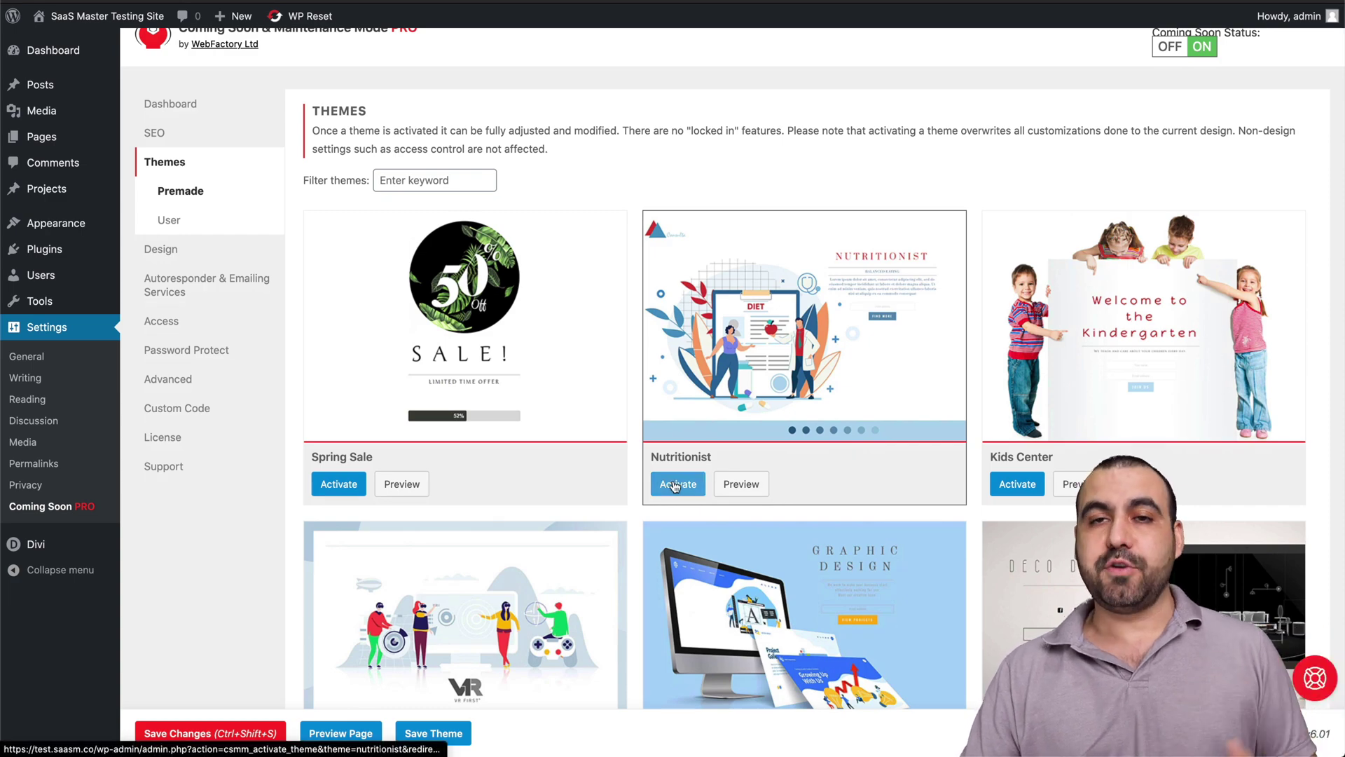
{"action": "scroll", "coordinate": [857, 732], "scroll_direction": "down", "scroll_amount": 10}
{"action": "scroll", "coordinate": [858, 732], "scroll_direction": "down", "scroll_amount": 10}
{"action": "scroll", "coordinate": [858, 732], "scroll_direction": "down", "scroll_amount": 7}
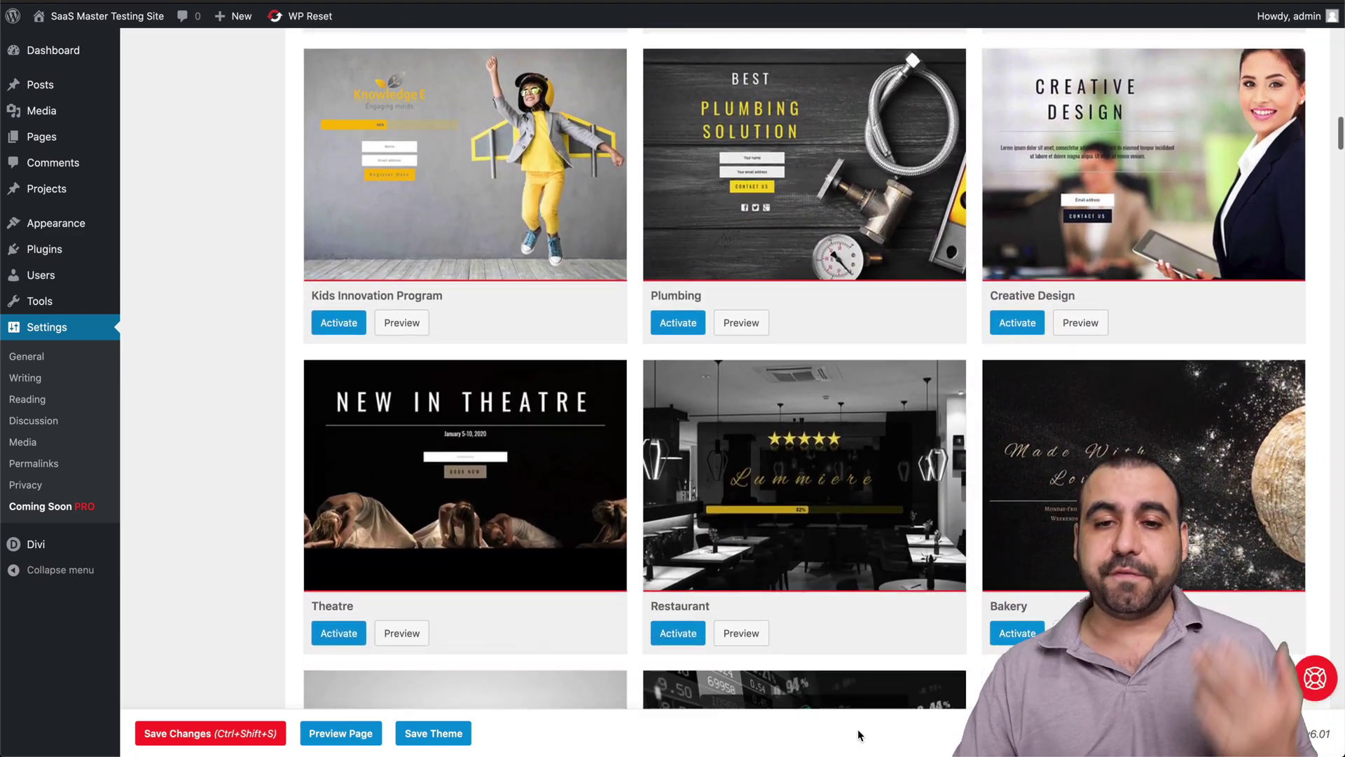
{"action": "scroll", "coordinate": [858, 733], "scroll_direction": "down", "scroll_amount": 8}
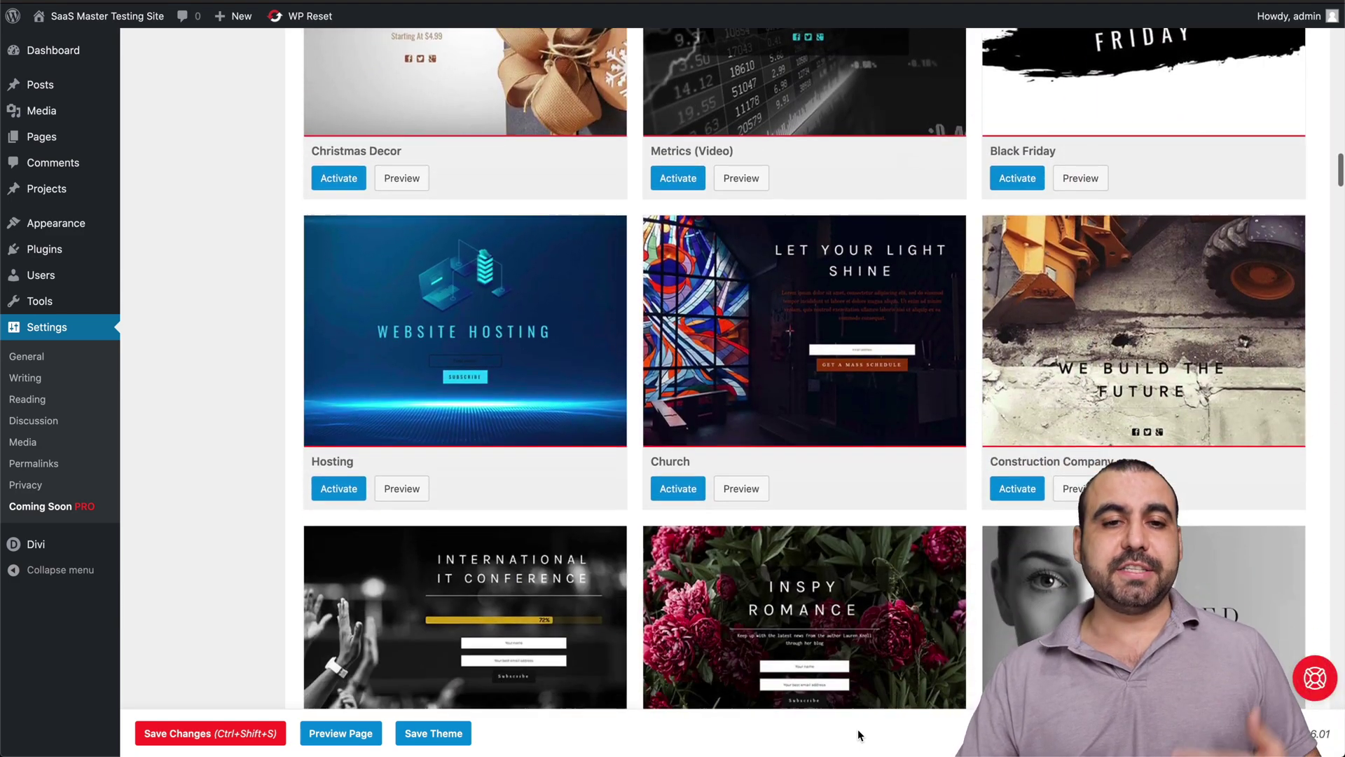
{"action": "scroll", "coordinate": [858, 732], "scroll_direction": "down", "scroll_amount": 8}
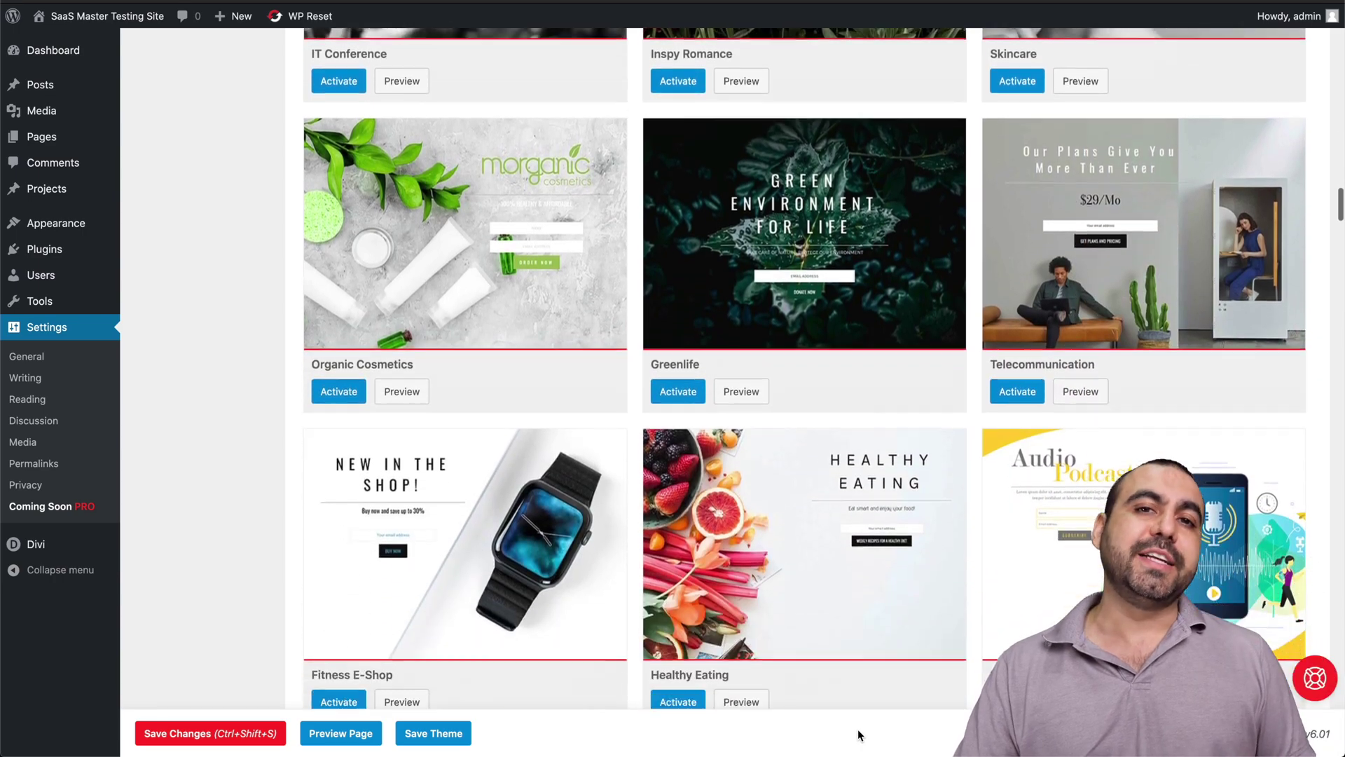
{"action": "scroll", "coordinate": [857, 733], "scroll_direction": "down", "scroll_amount": 9}
{"action": "scroll", "coordinate": [858, 733], "scroll_direction": "down", "scroll_amount": 2}
{"action": "scroll", "coordinate": [855, 743], "scroll_direction": "up", "scroll_amount": 20}
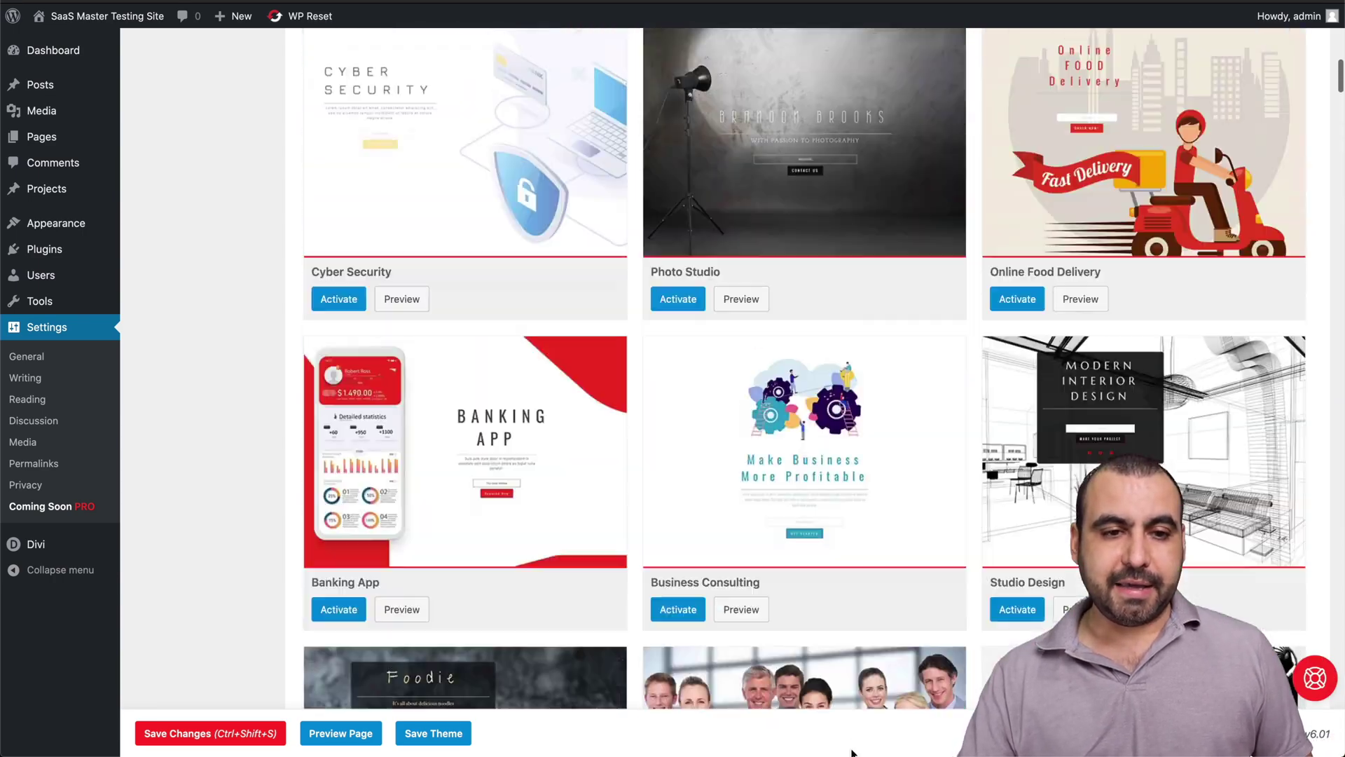
{"action": "scroll", "coordinate": [852, 752], "scroll_direction": "up", "scroll_amount": 13}
{"action": "scroll", "coordinate": [545, 584], "scroll_direction": "down", "scroll_amount": 7}
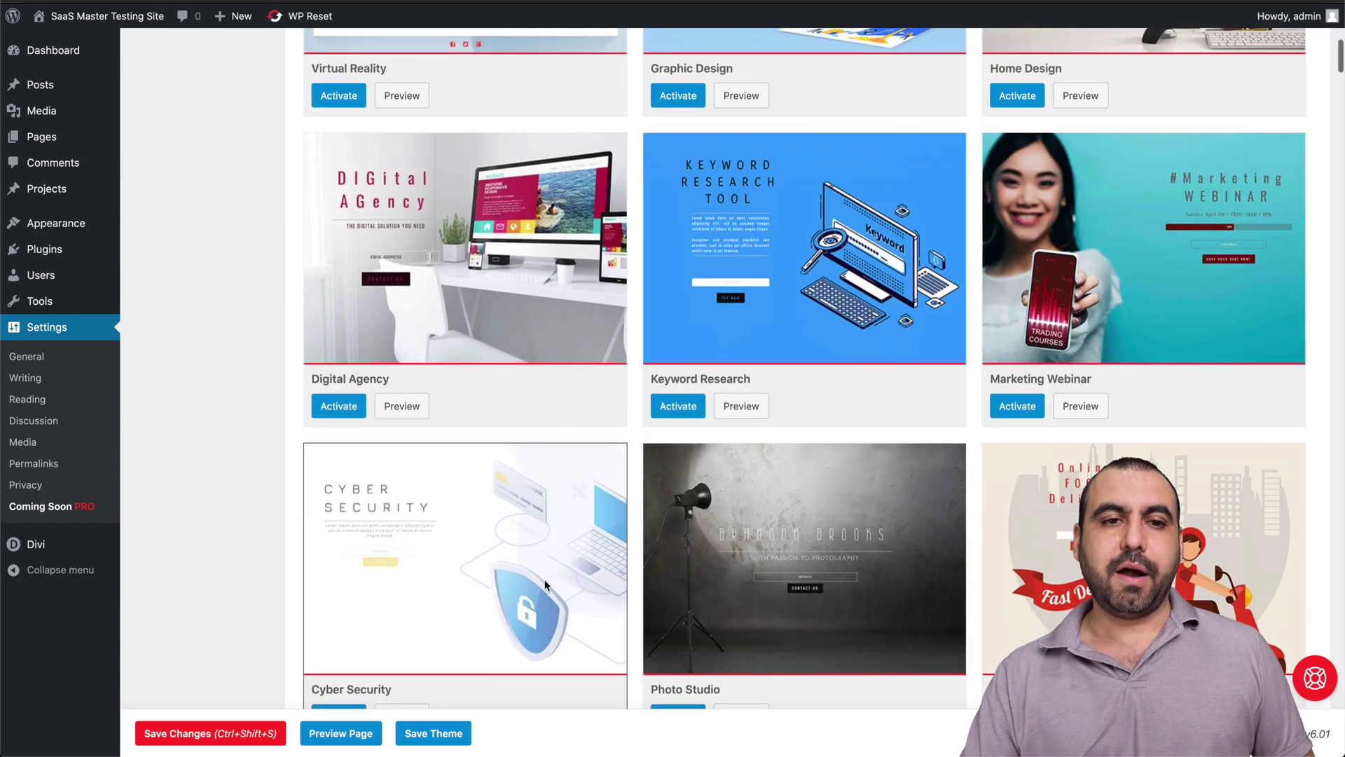
Activate the premade Digital Agency theme for the coming soon page
{"action": "left_click", "coordinate": [337, 407]}
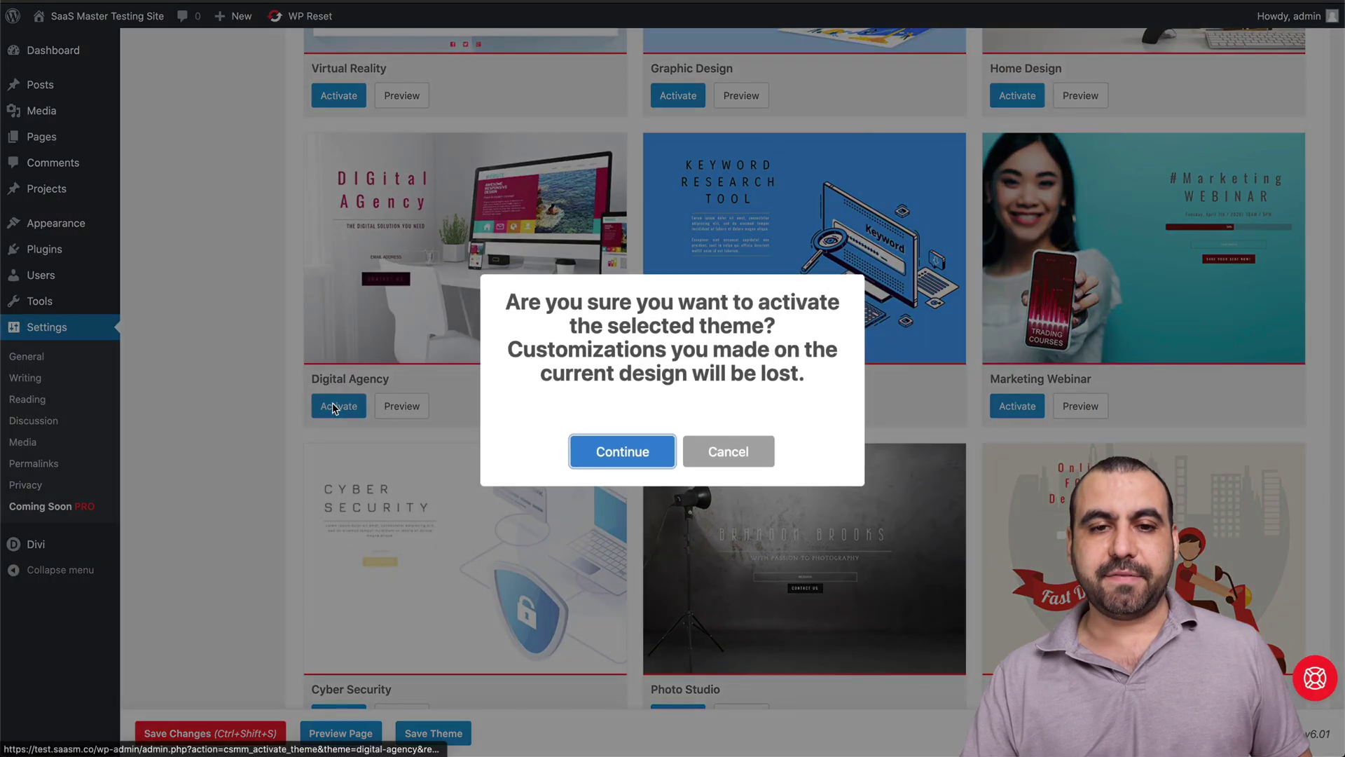
{"action": "left_click", "coordinate": [637, 464]}
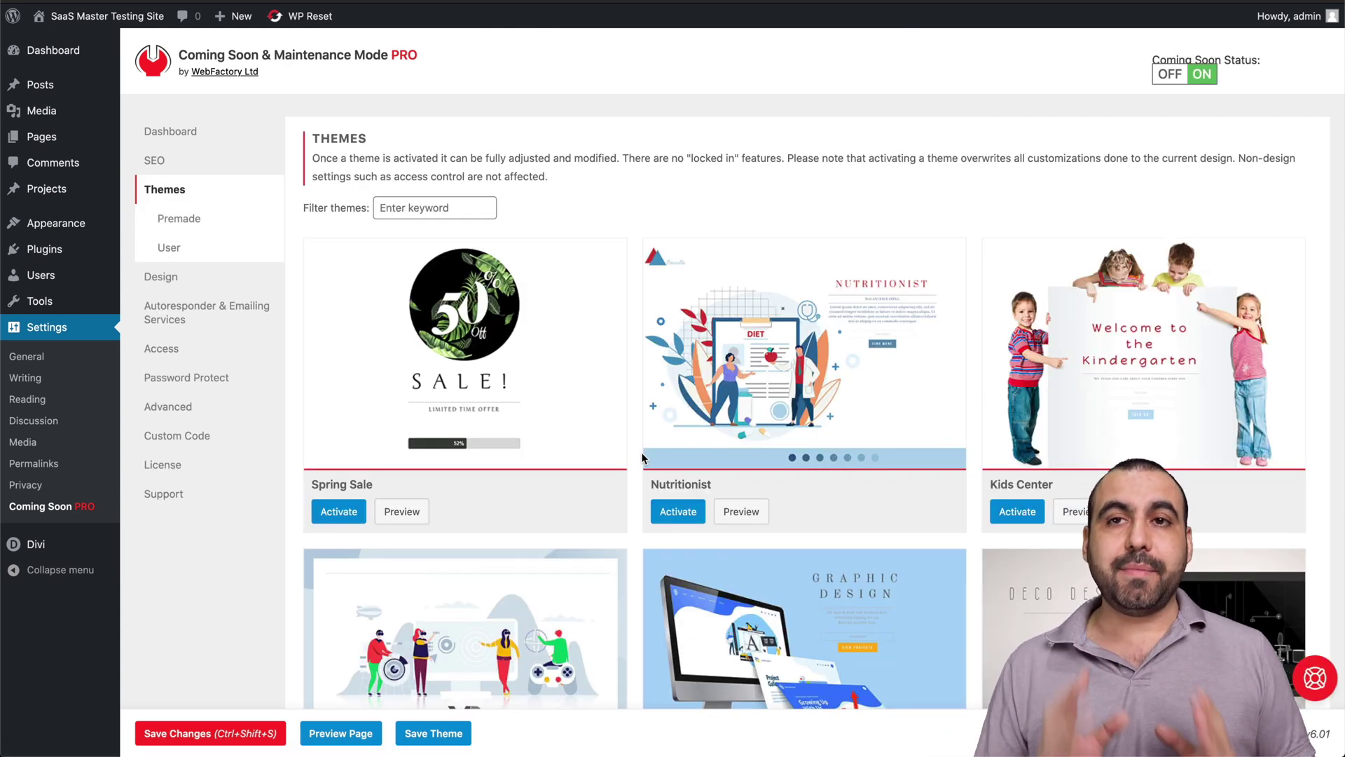
{"action": "scroll", "coordinate": [642, 458], "scroll_direction": "down", "scroll_amount": 3}
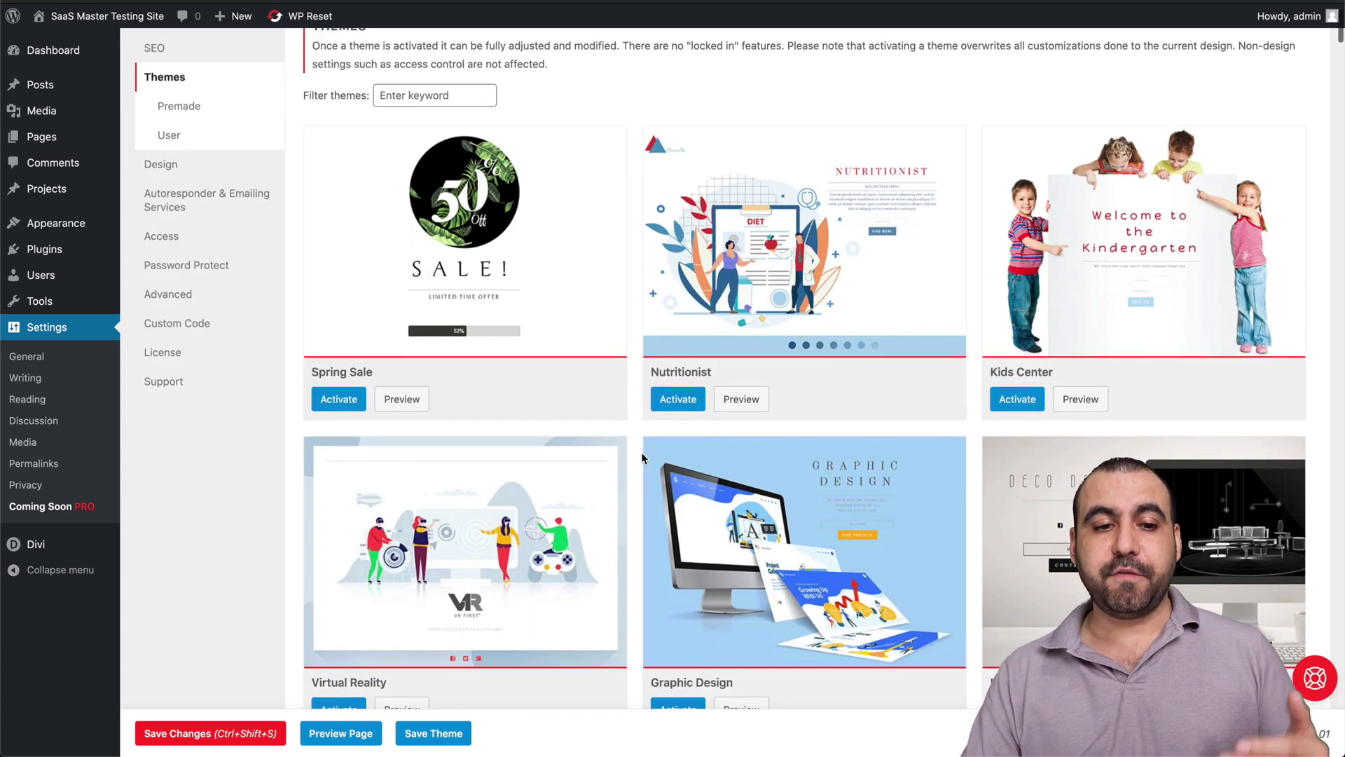
{"action": "scroll", "coordinate": [643, 459], "scroll_direction": "up", "scroll_amount": 3}
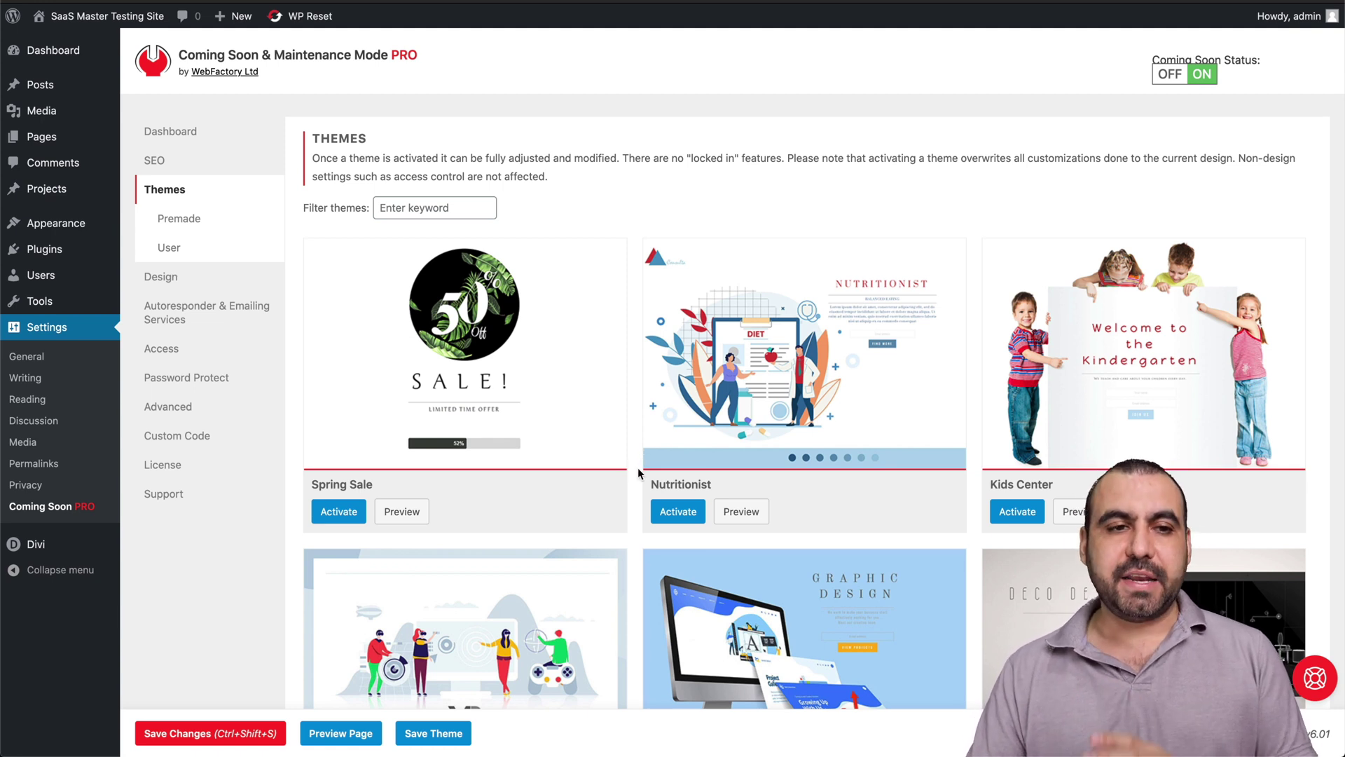
Open the design layout settings and preview the coming soon page with the activated theme
{"action": "mouse_move", "coordinate": [175, 279]}
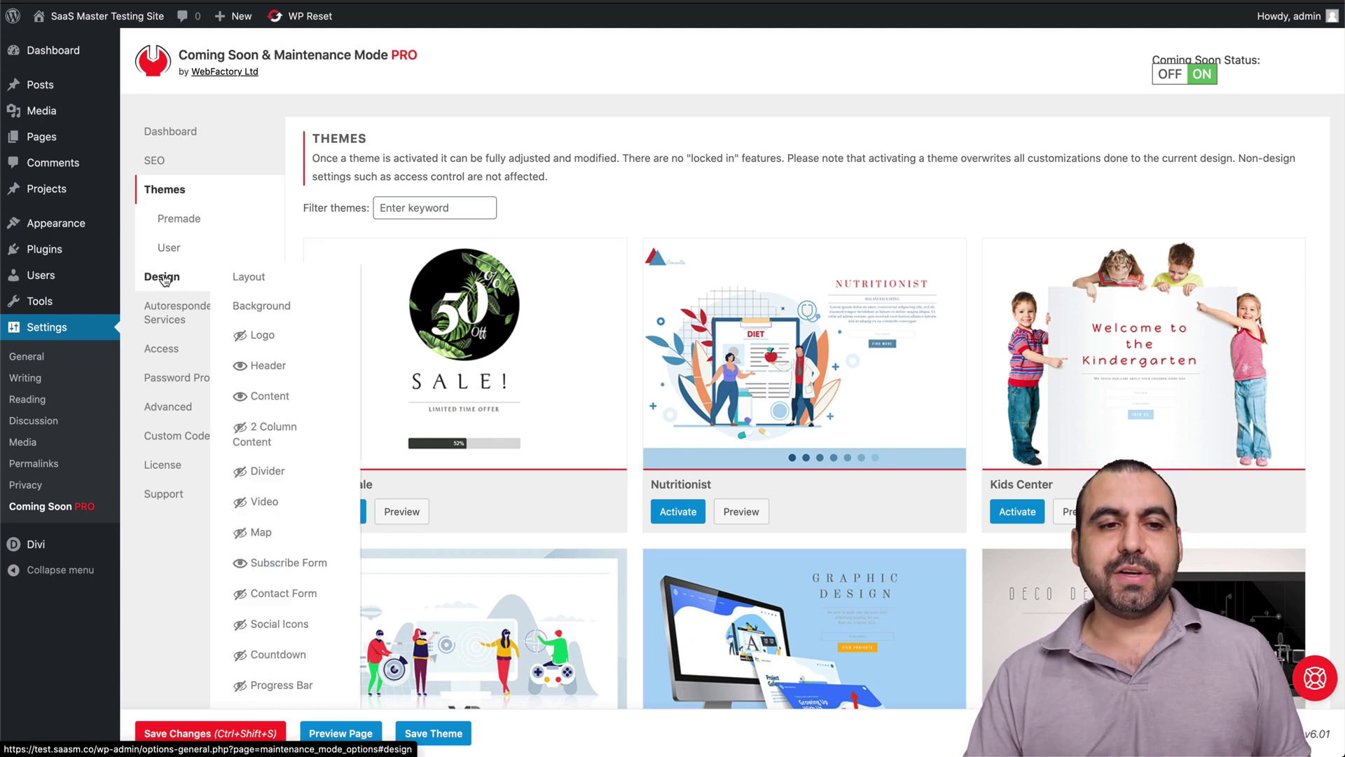
{"action": "left_click", "coordinate": [162, 282]}
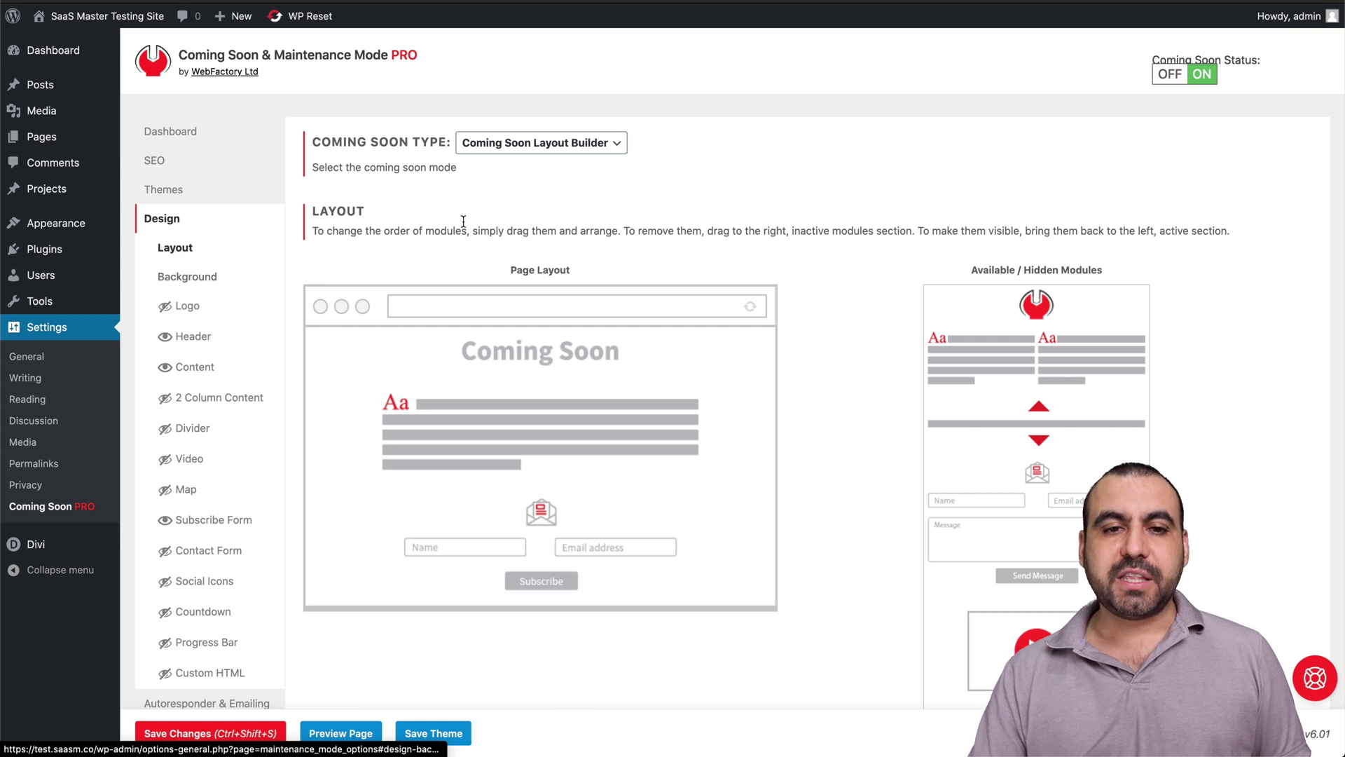
{"action": "scroll", "coordinate": [776, 424], "scroll_direction": "down", "scroll_amount": 1}
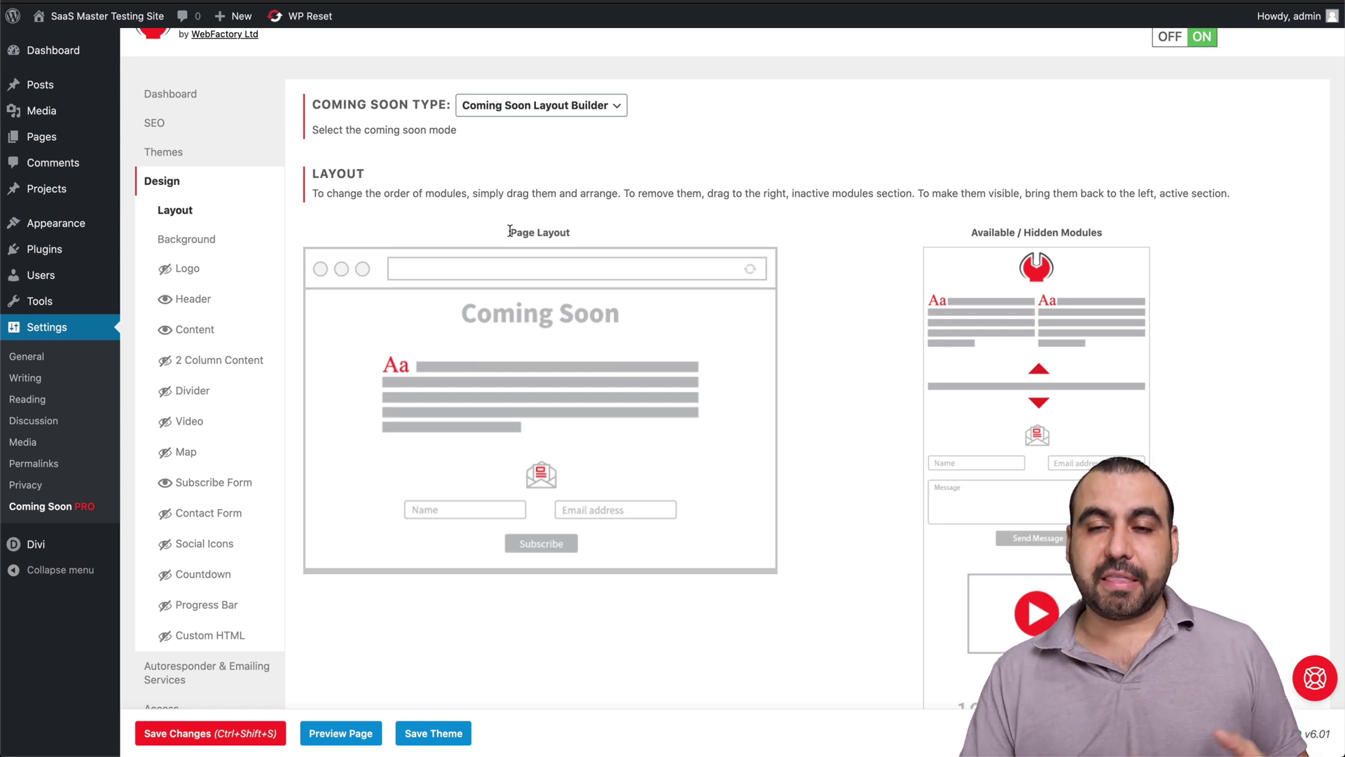
{"action": "left_click", "coordinate": [352, 734]}
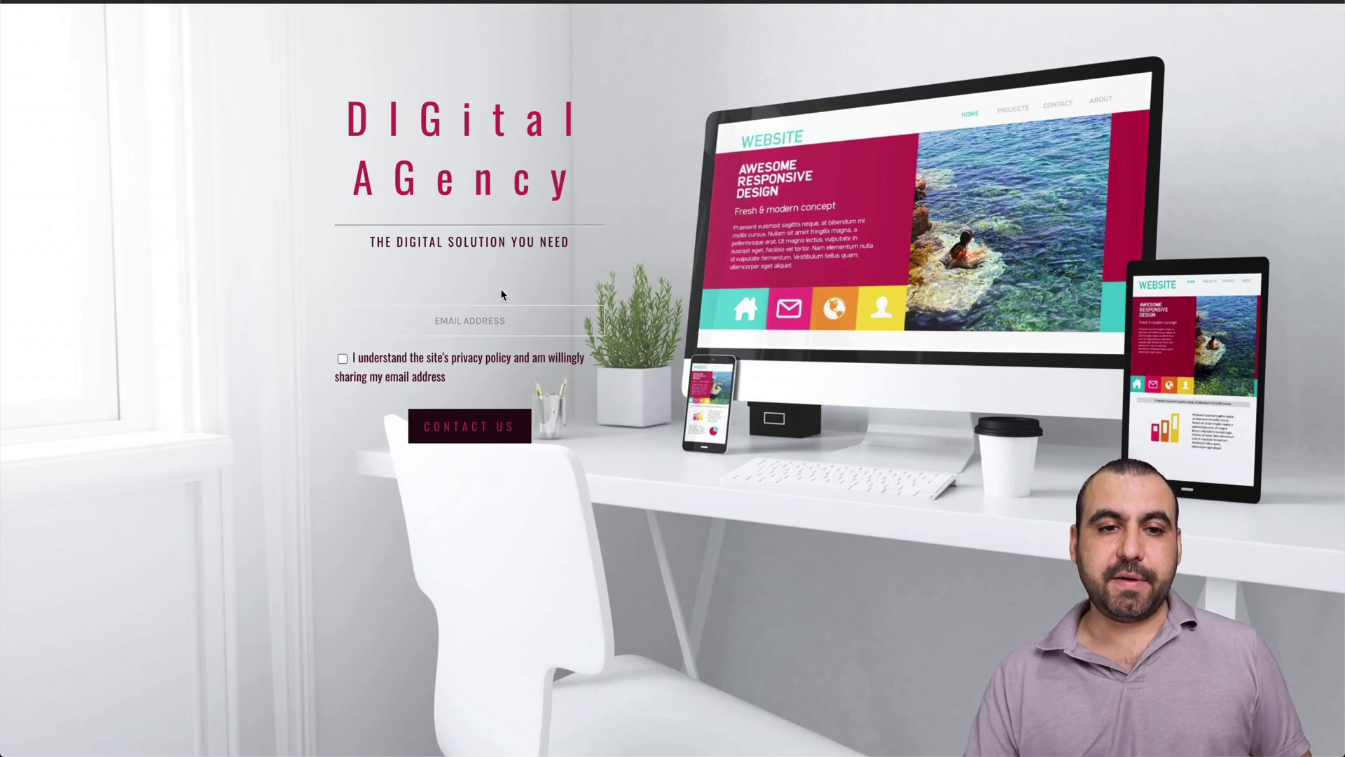
{"action": "left_click", "coordinate": [457, 319]}
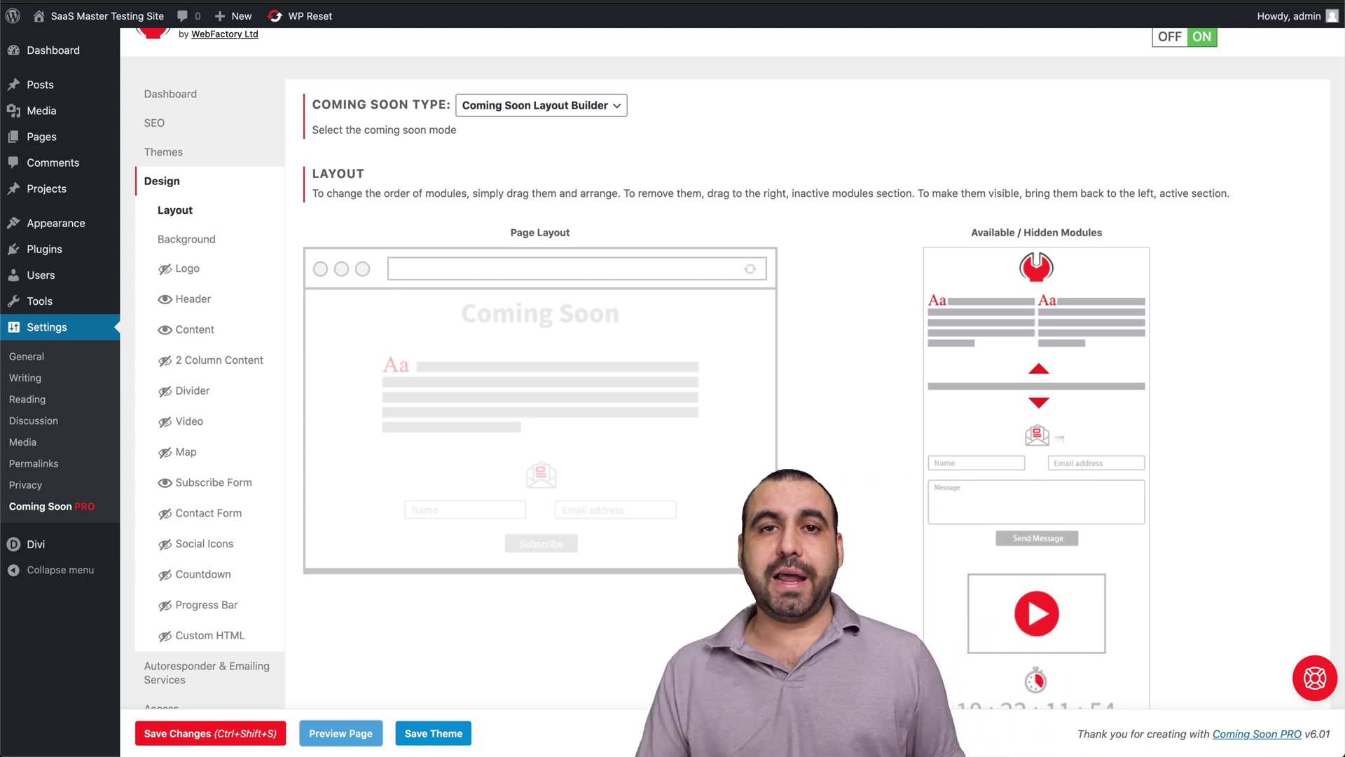
Examine the available modules that can be added to the page layout, such as Logo, Contact Form, Video and Progress Bar
{"action": "mouse_move", "coordinate": [1051, 510]}
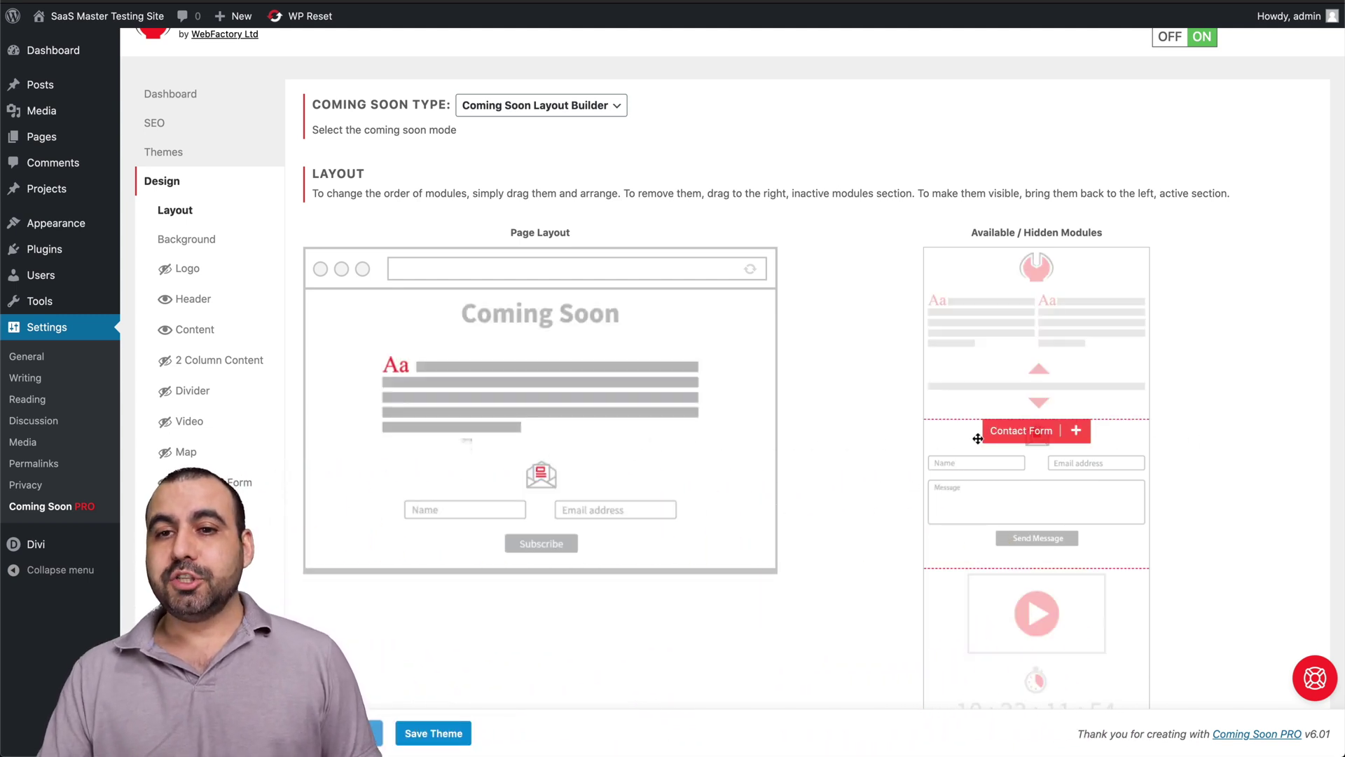
{"action": "scroll", "coordinate": [1052, 428], "scroll_direction": "down", "scroll_amount": 3}
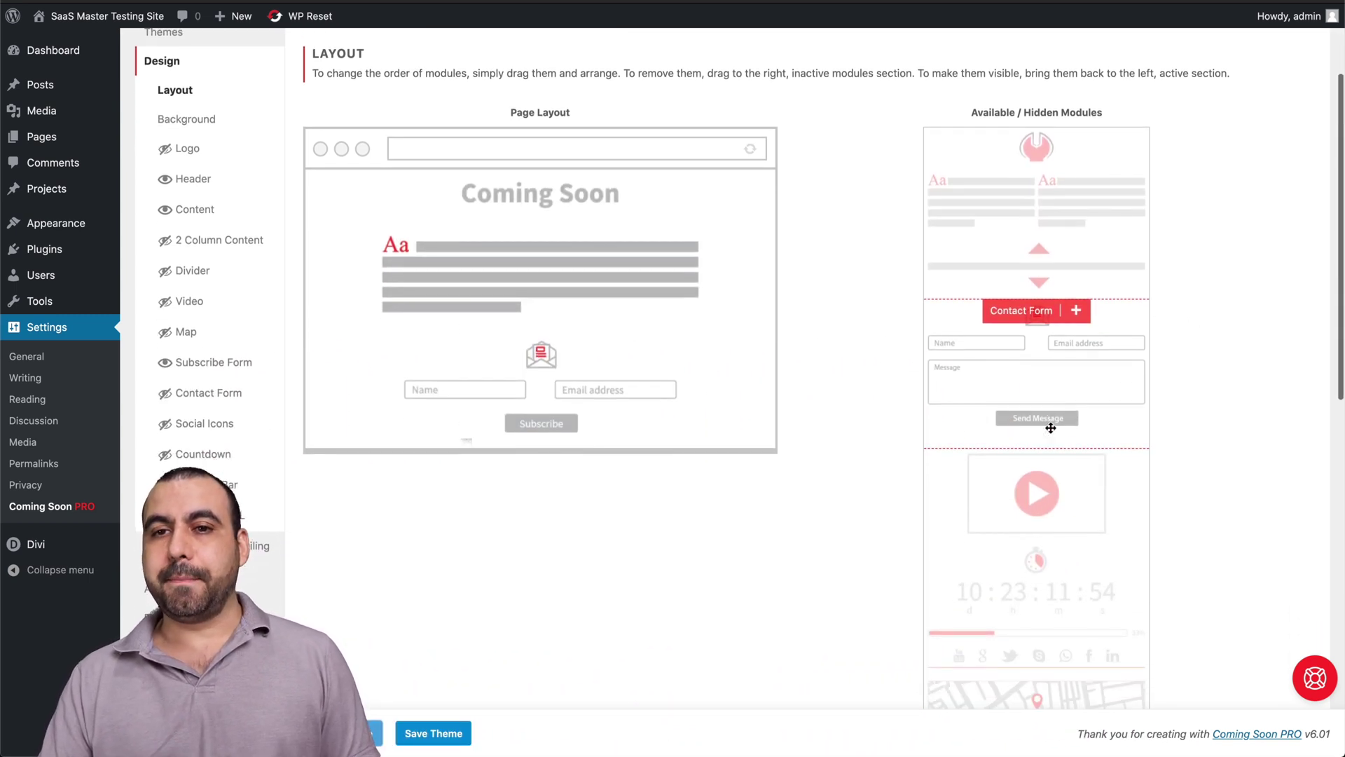
{"action": "mouse_move", "coordinate": [1083, 196]}
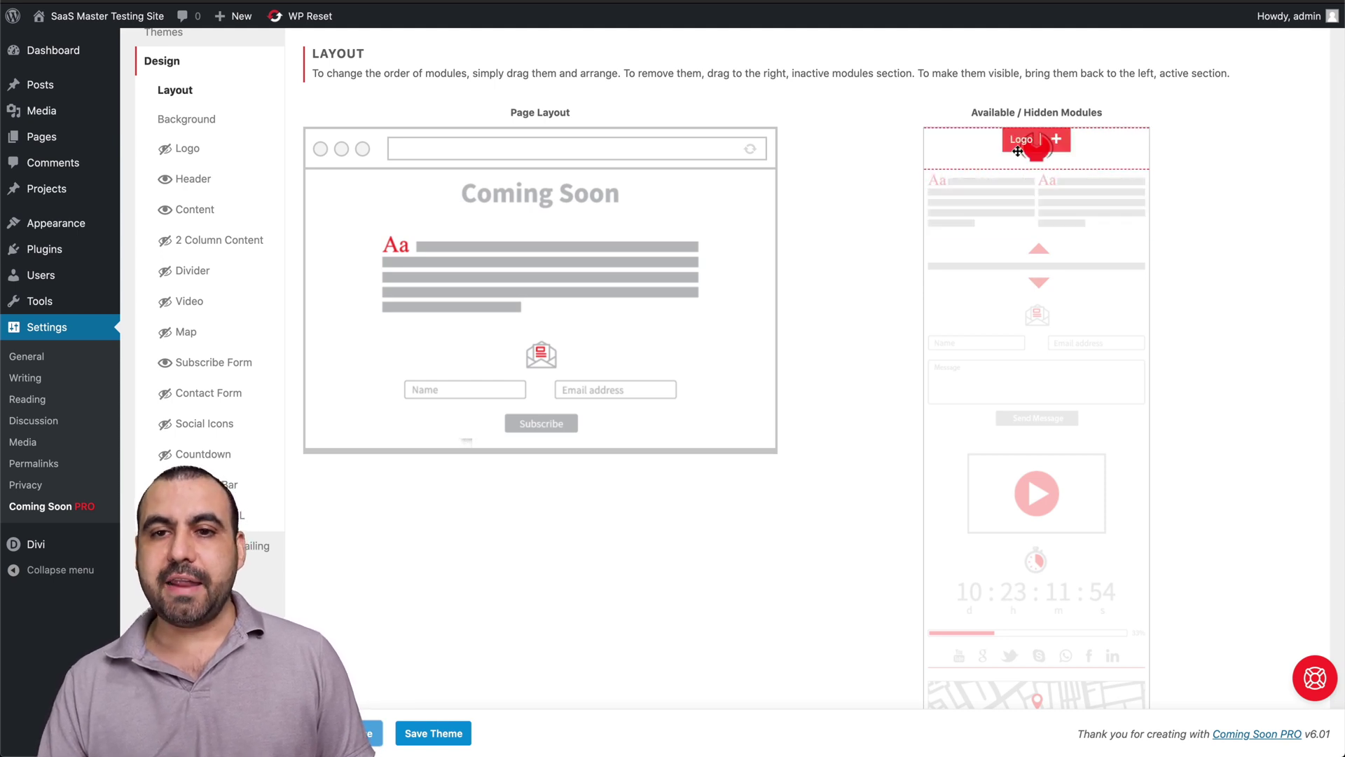
{"action": "mouse_move", "coordinate": [1011, 354]}
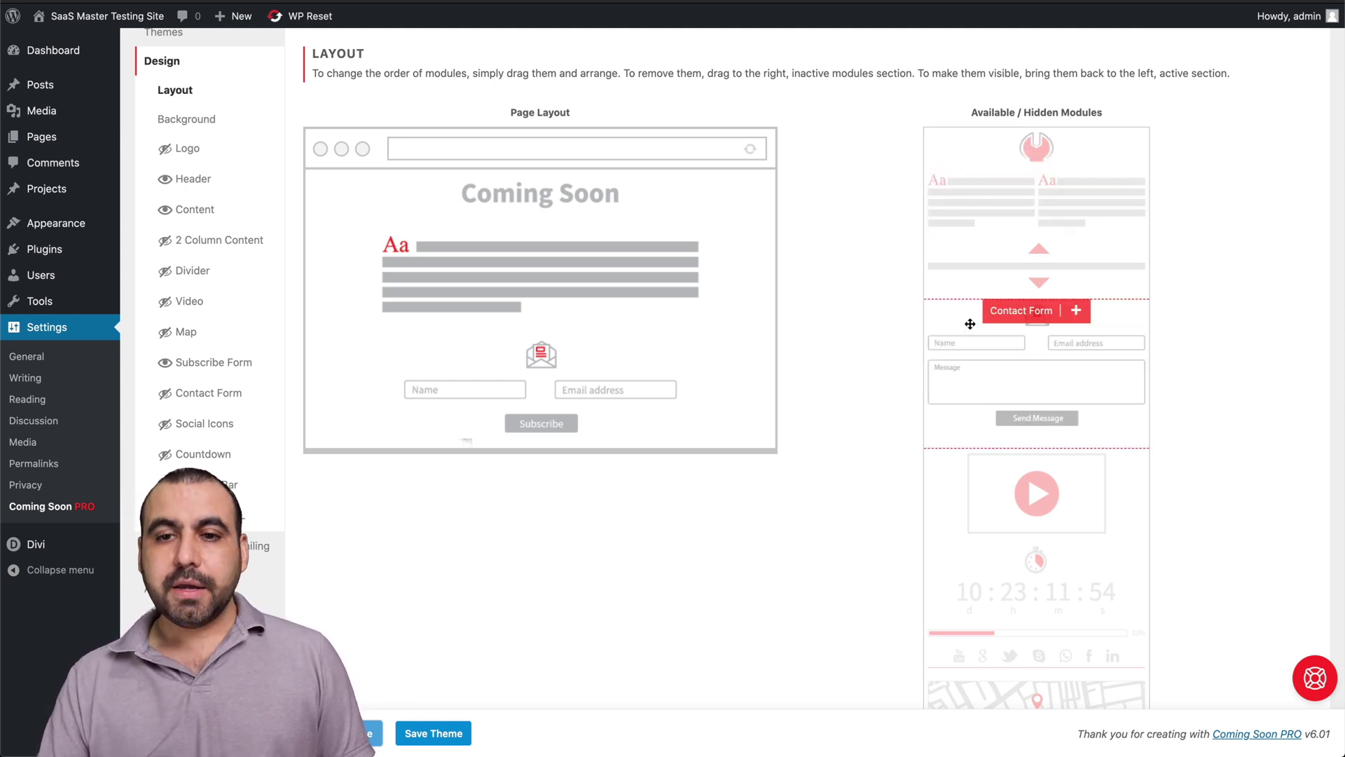
{"action": "scroll", "coordinate": [1031, 499], "scroll_direction": "down", "scroll_amount": 2}
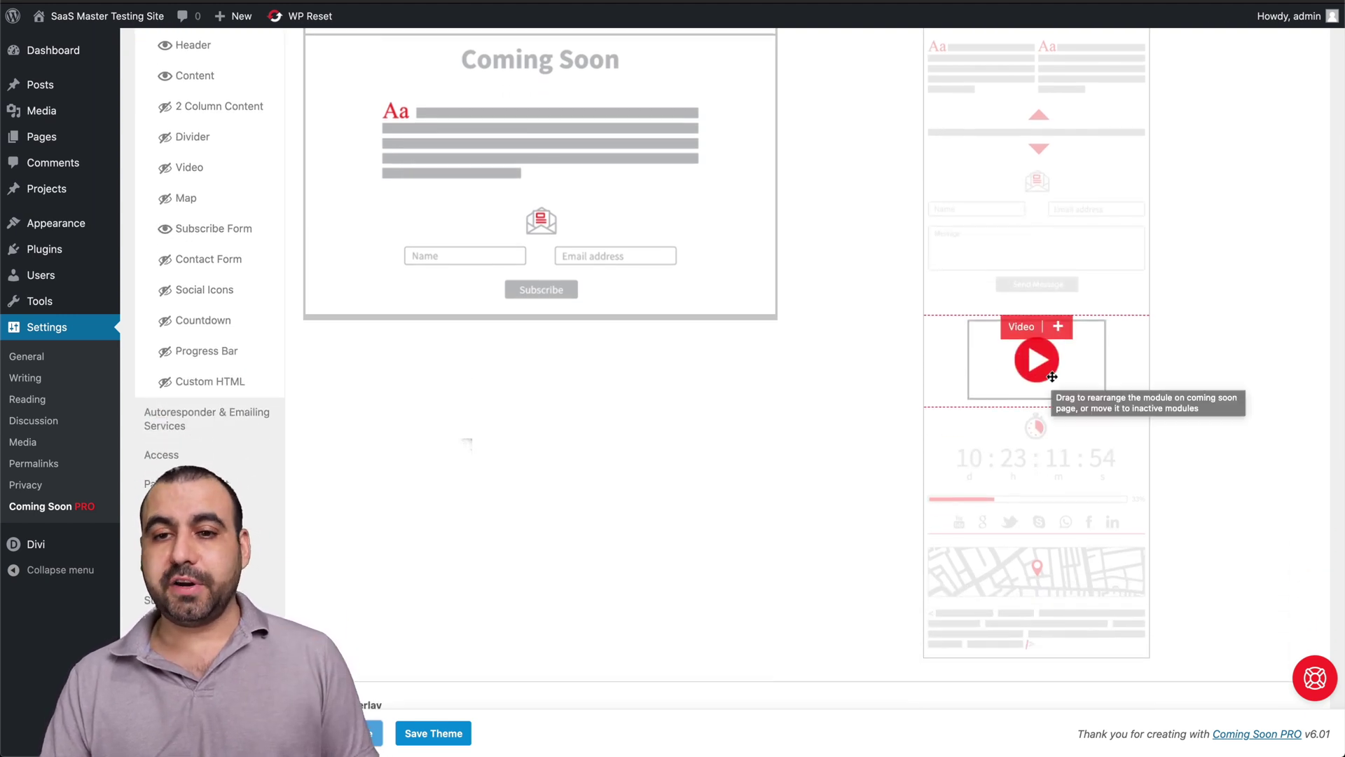
{"action": "scroll", "coordinate": [1039, 482], "scroll_direction": "down", "scroll_amount": 2}
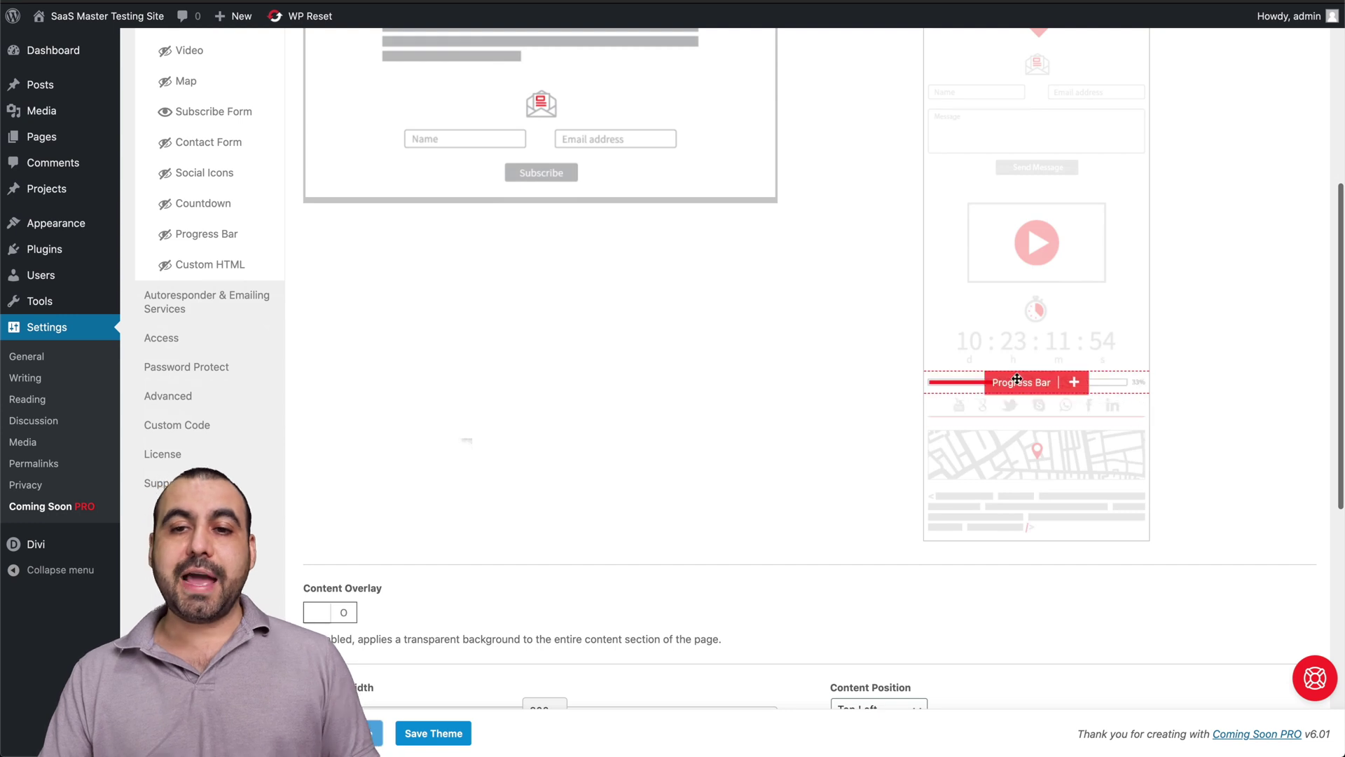
{"action": "scroll", "coordinate": [1025, 349], "scroll_direction": "up", "scroll_amount": 3}
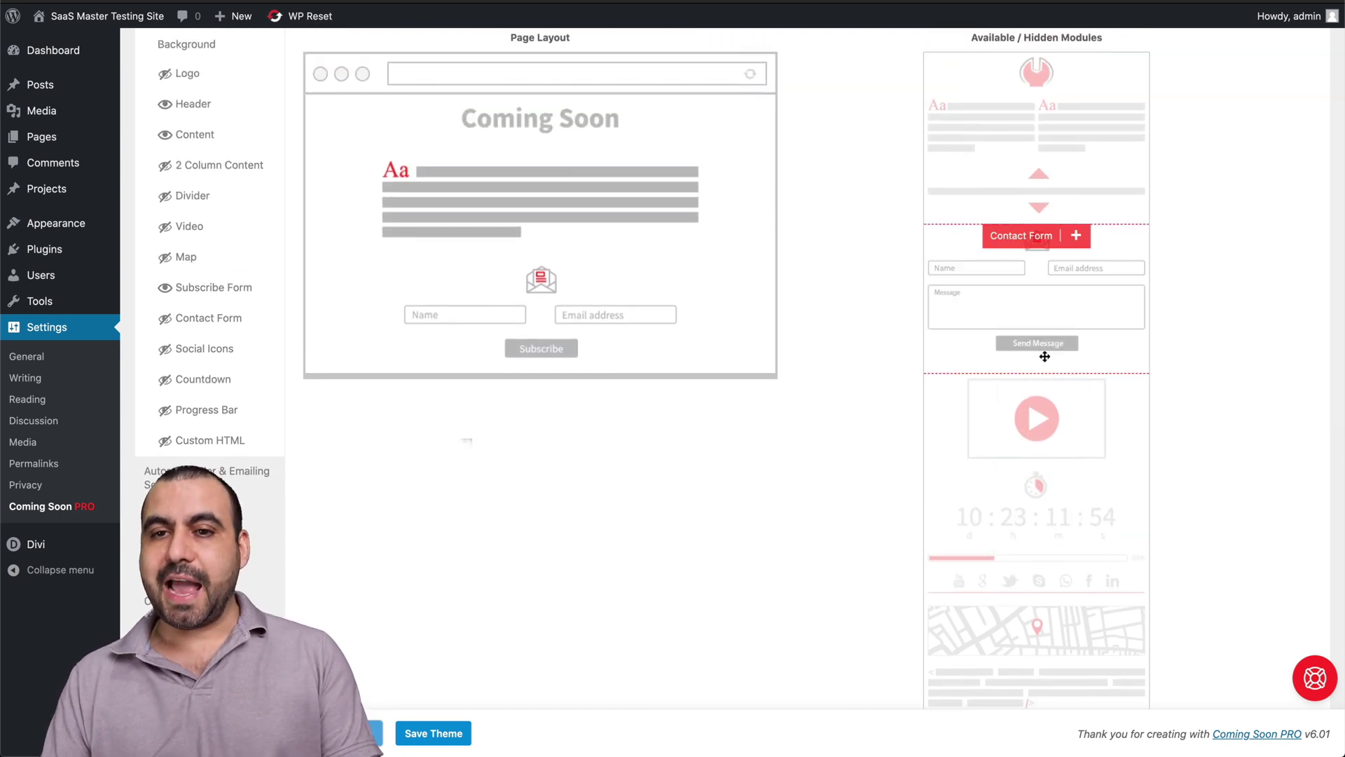
Add the Divider, Countdown and Social Icons modules below the subscribe form in the page layout and save the design
{"action": "left_click_drag", "start_coordinate": [1084, 192], "coordinate": [583, 421]}
{"action": "left_click_drag", "start_coordinate": [1099, 451], "coordinate": [590, 527]}
{"action": "scroll", "coordinate": [1066, 560], "scroll_direction": "down", "scroll_amount": 2}
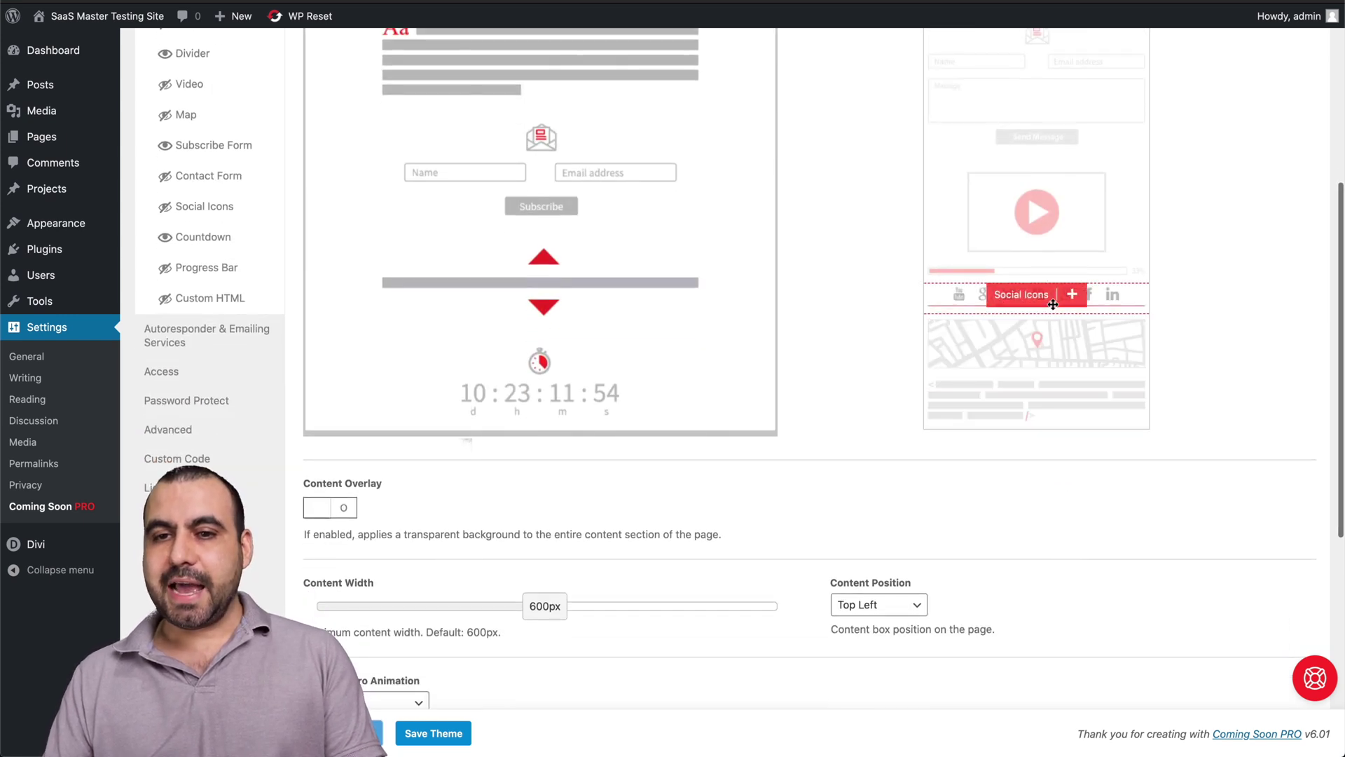
{"action": "left_click_drag", "start_coordinate": [1103, 296], "coordinate": [582, 361]}
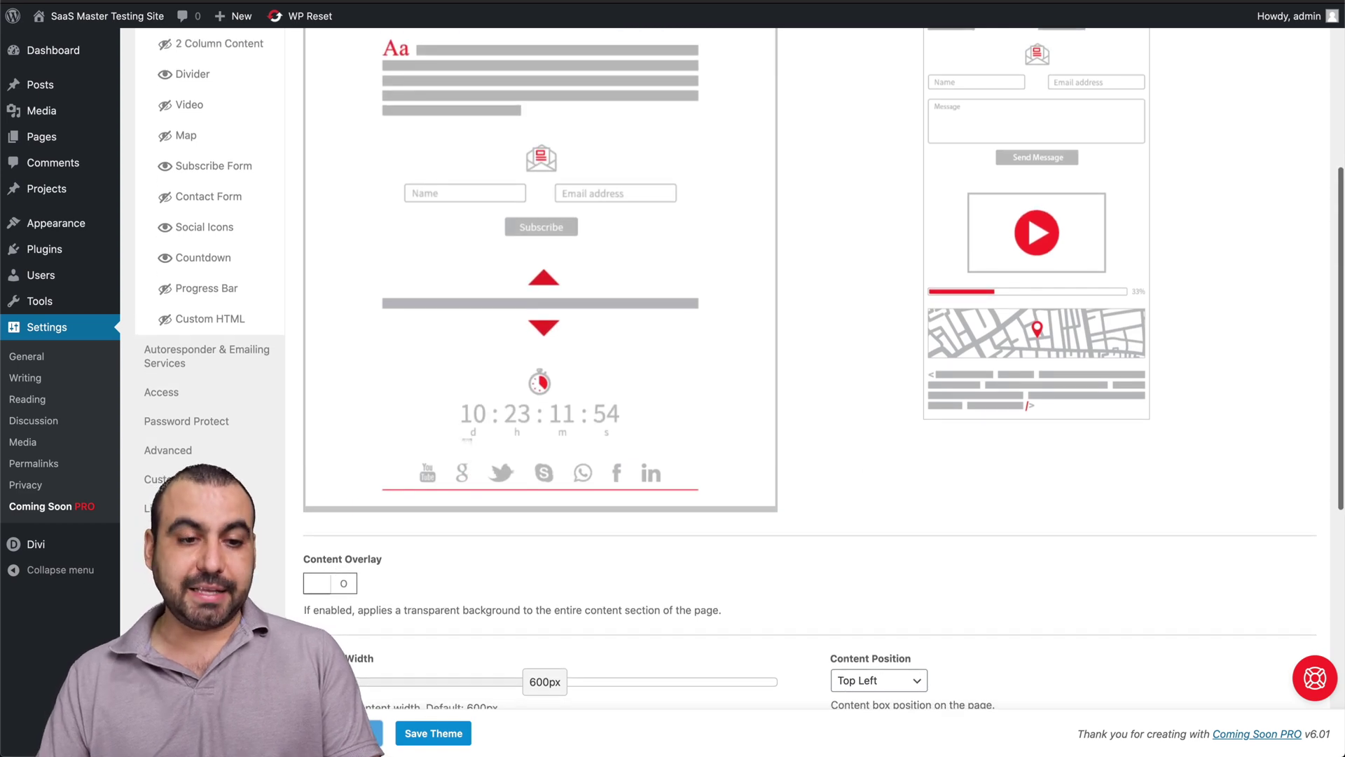
{"action": "left_click", "coordinate": [433, 733]}
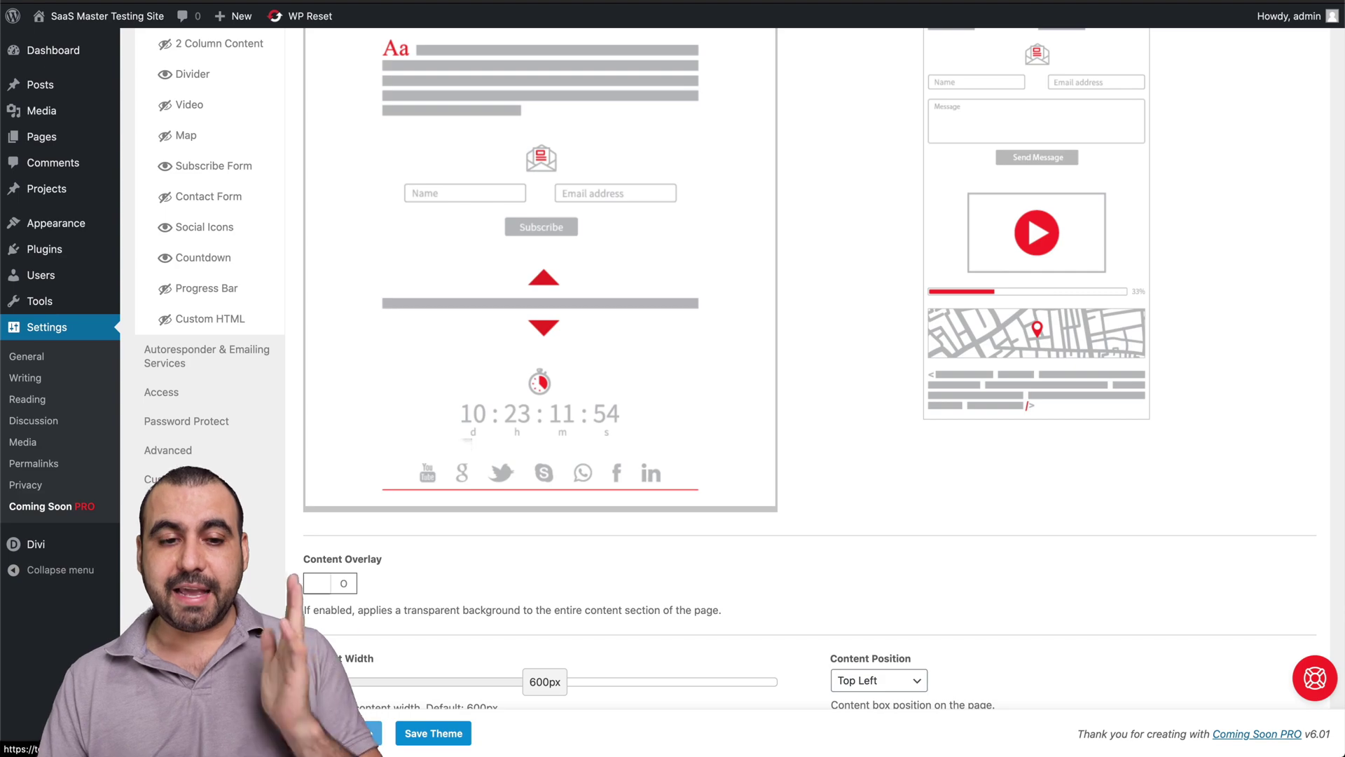
Preview the coming soon page and check the added divider, countdown and social icons
{"action": "left_click", "coordinate": [336, 733]}
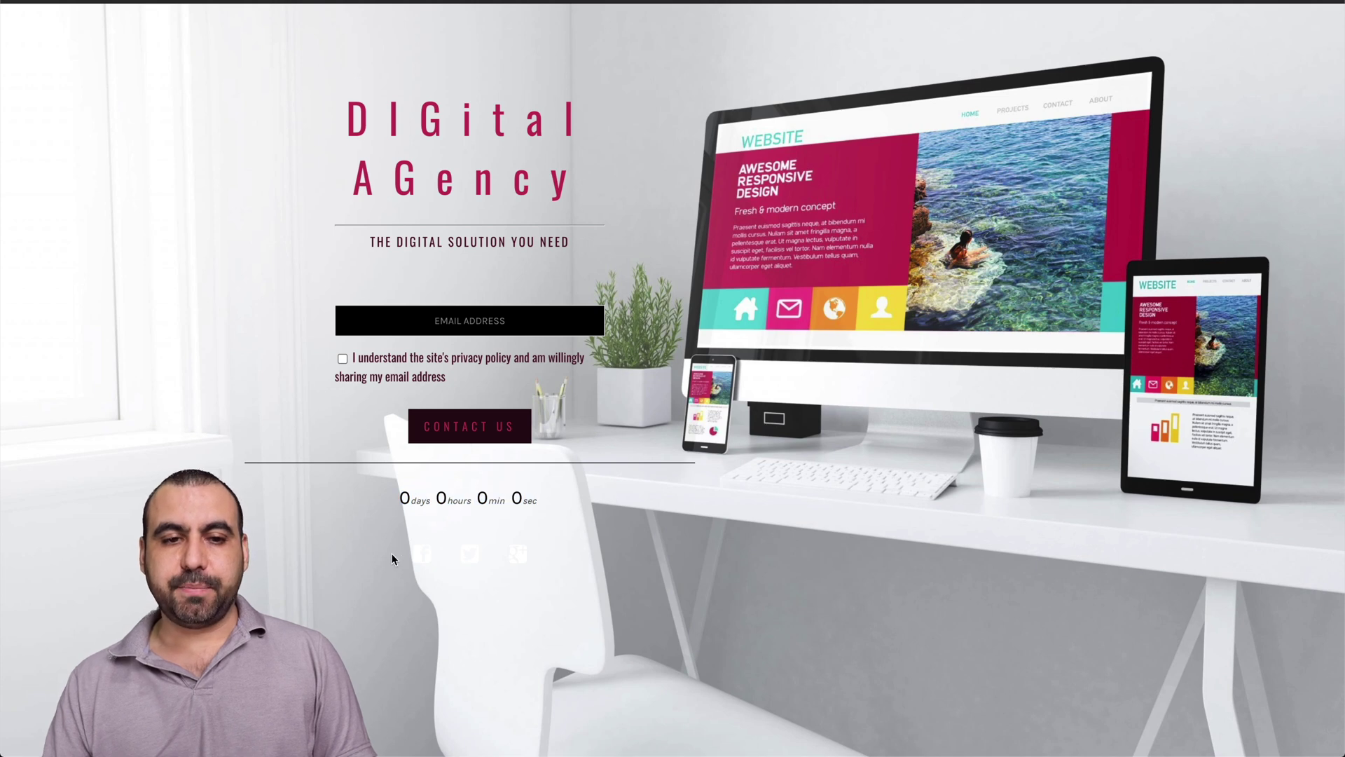
{"action": "key", "text": "ctrl+a"}
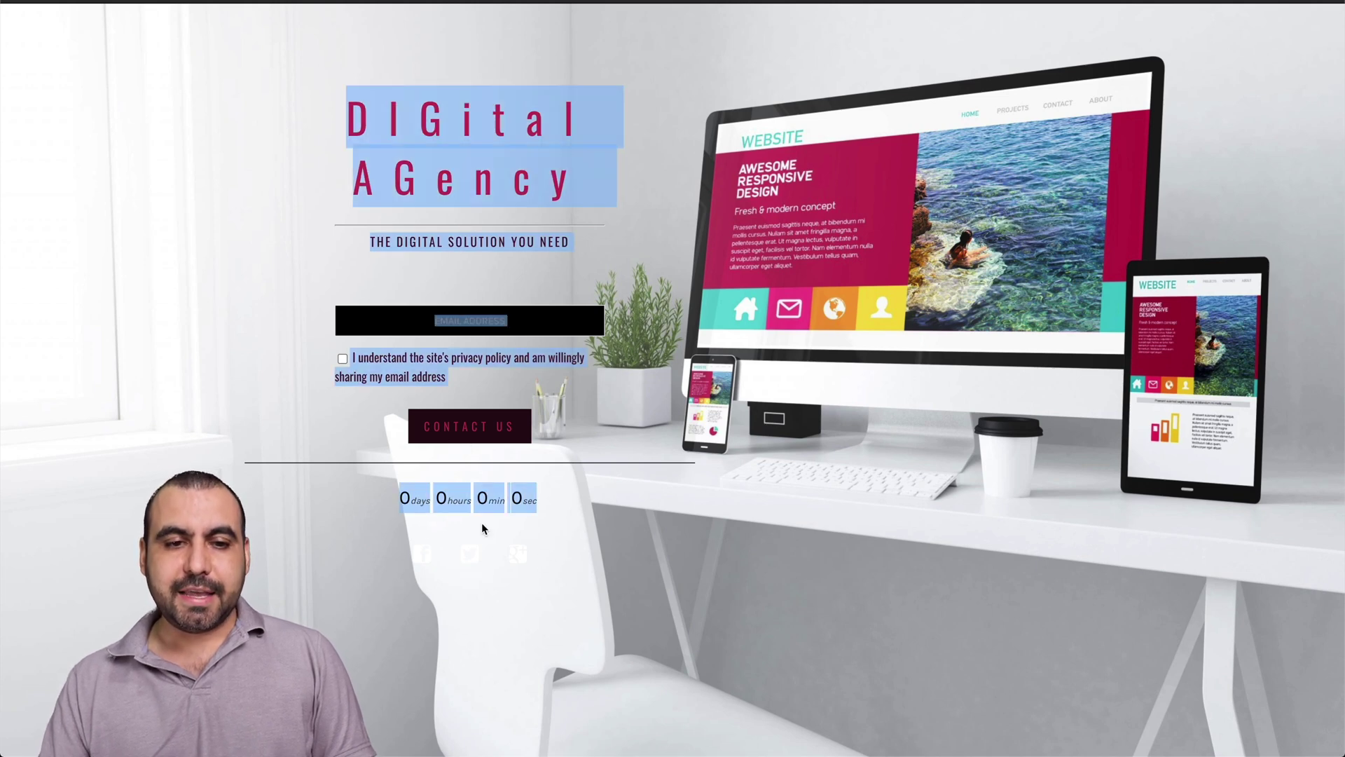
{"action": "left_click", "coordinate": [650, 608]}
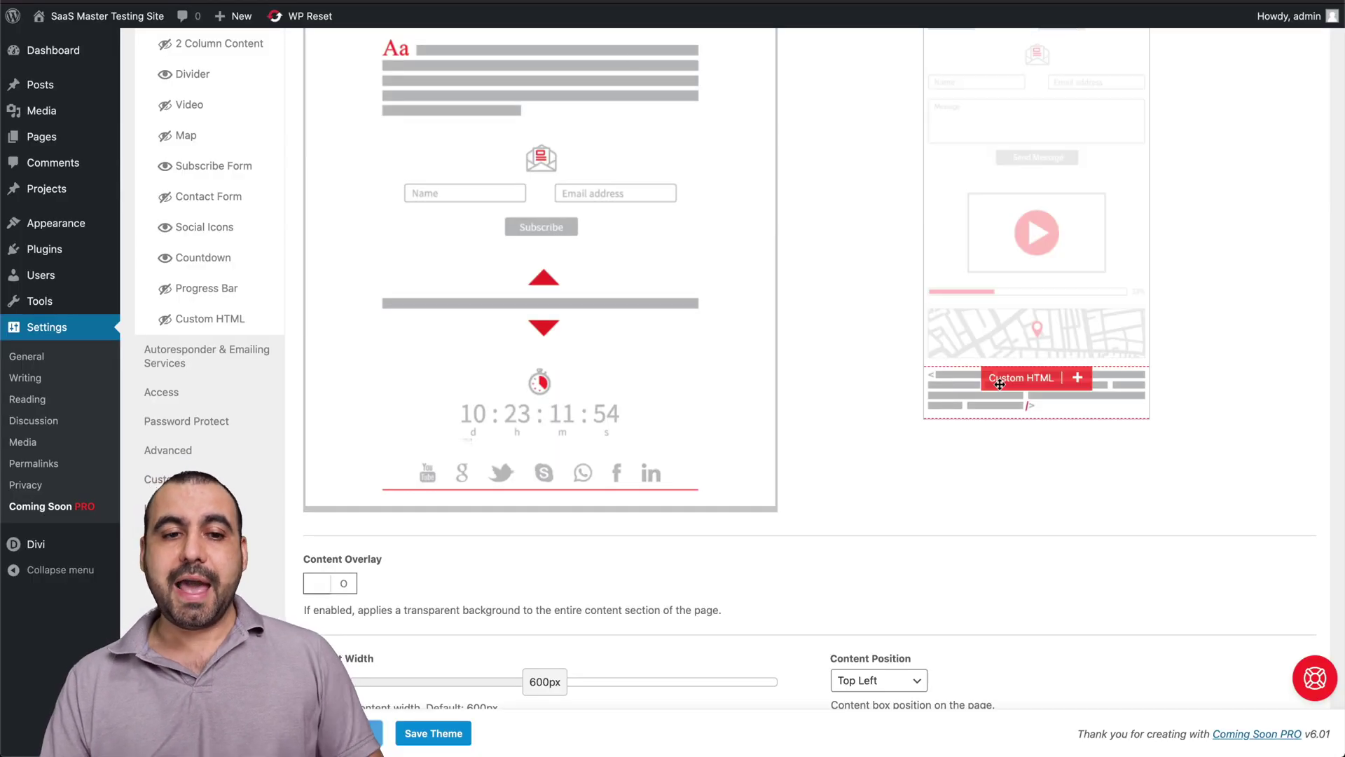
Open the Header module settings and correct the header text to "Digital Agency"
{"action": "scroll", "coordinate": [956, 446], "scroll_direction": "up", "scroll_amount": 2}
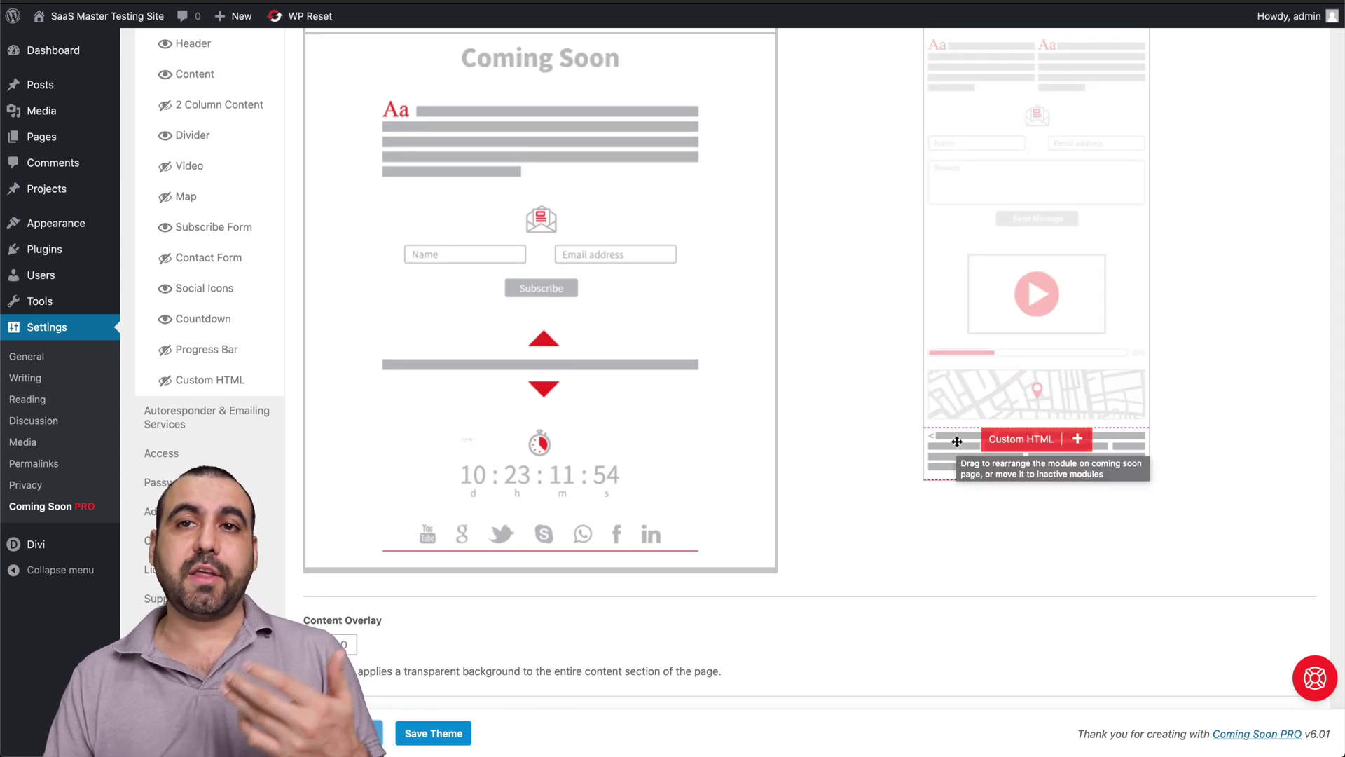
{"action": "scroll", "coordinate": [697, 388], "scroll_direction": "up", "scroll_amount": 5}
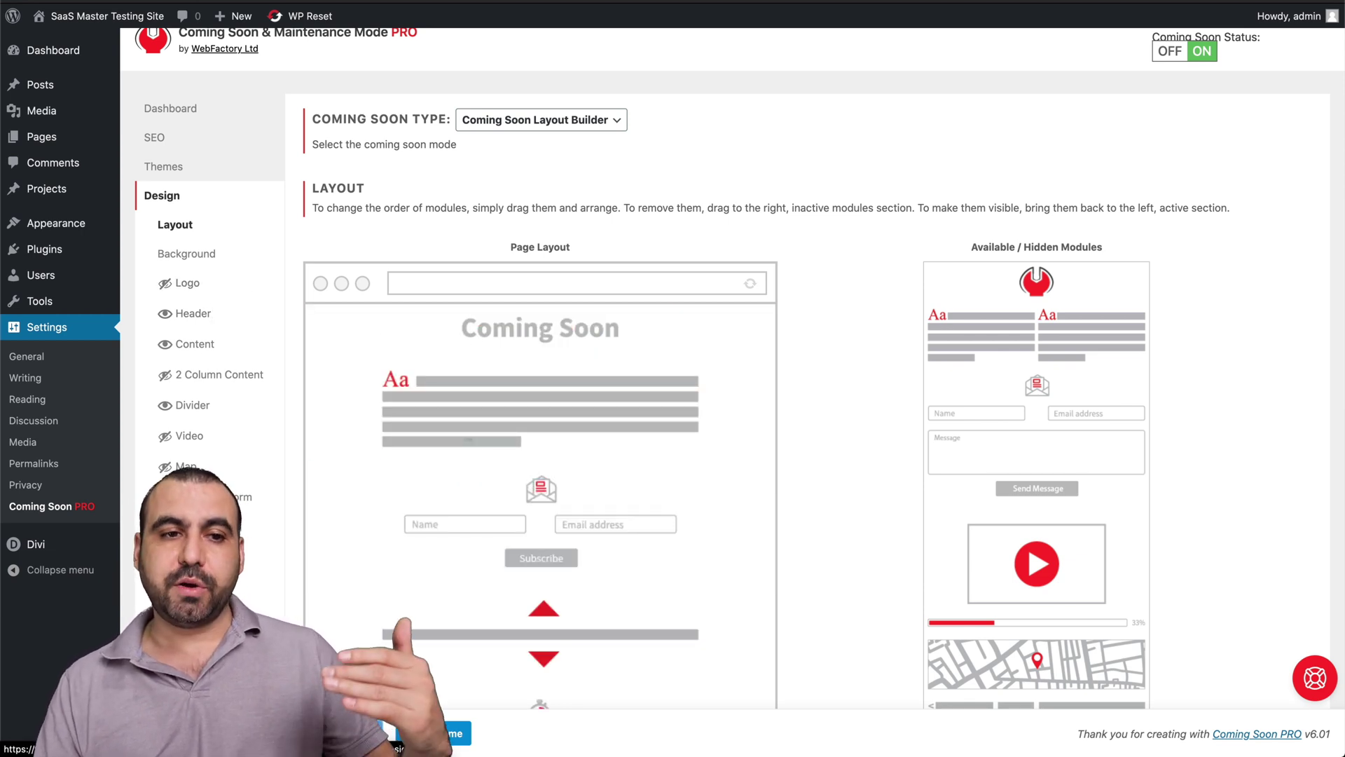
{"action": "mouse_move", "coordinate": [508, 328]}
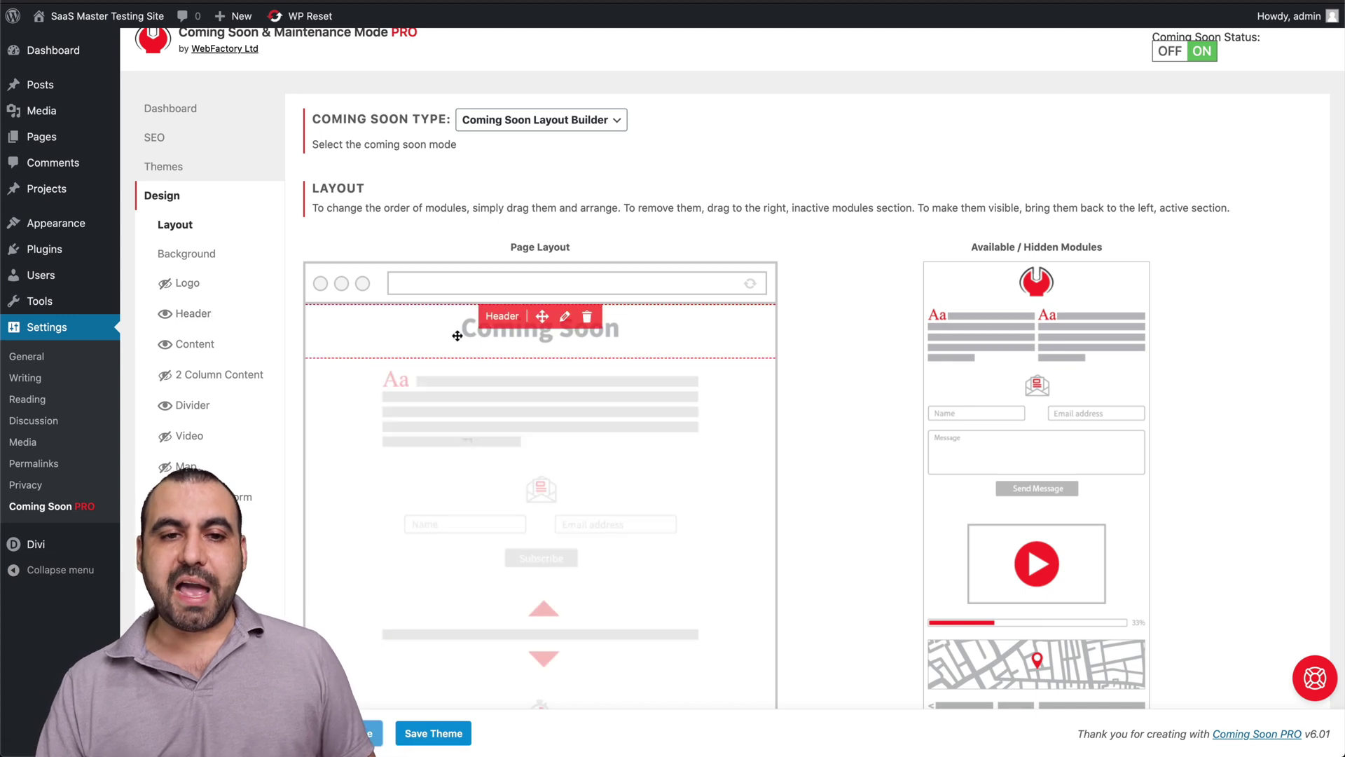
{"action": "left_click", "coordinate": [203, 315]}
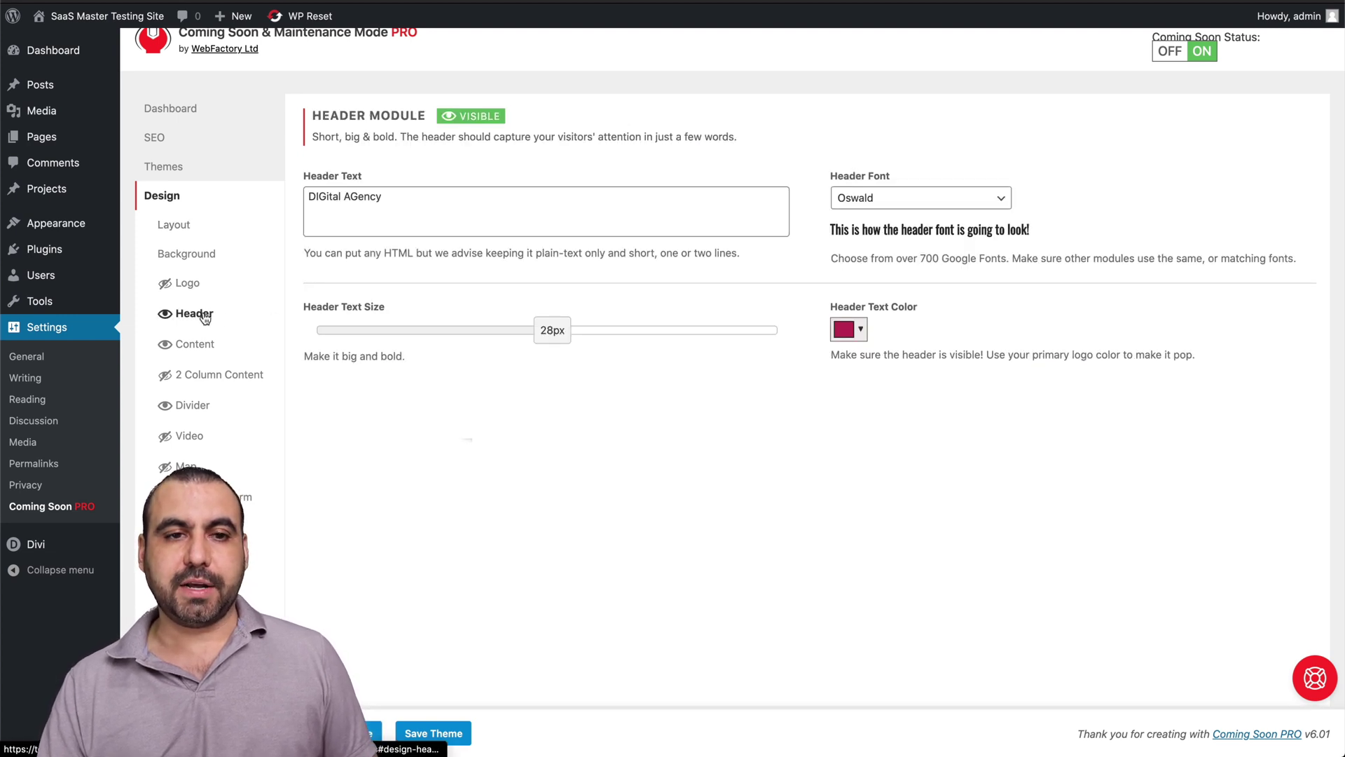
{"action": "left_click_drag", "start_coordinate": [309, 193], "coordinate": [494, 192]}
{"action": "left_click", "coordinate": [494, 192]}
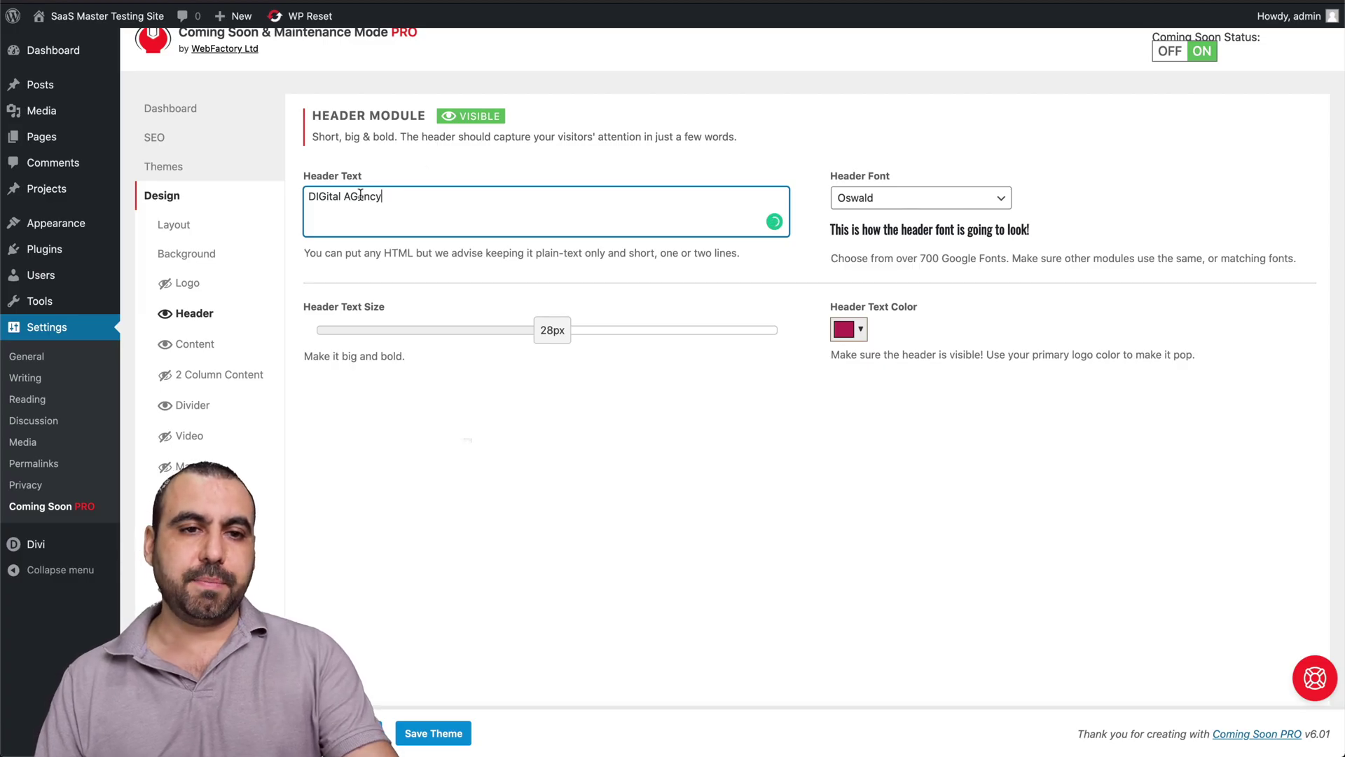
{"action": "left_click", "coordinate": [355, 196]}
{"action": "key", "text": "BackSpace"}
{"action": "type", "text": "g"}
{"action": "left_click", "coordinate": [326, 196]}
{"action": "key", "text": "BackSpace"}
{"action": "key", "text": "BackSpace"}
{"action": "type", "text": "ig"}
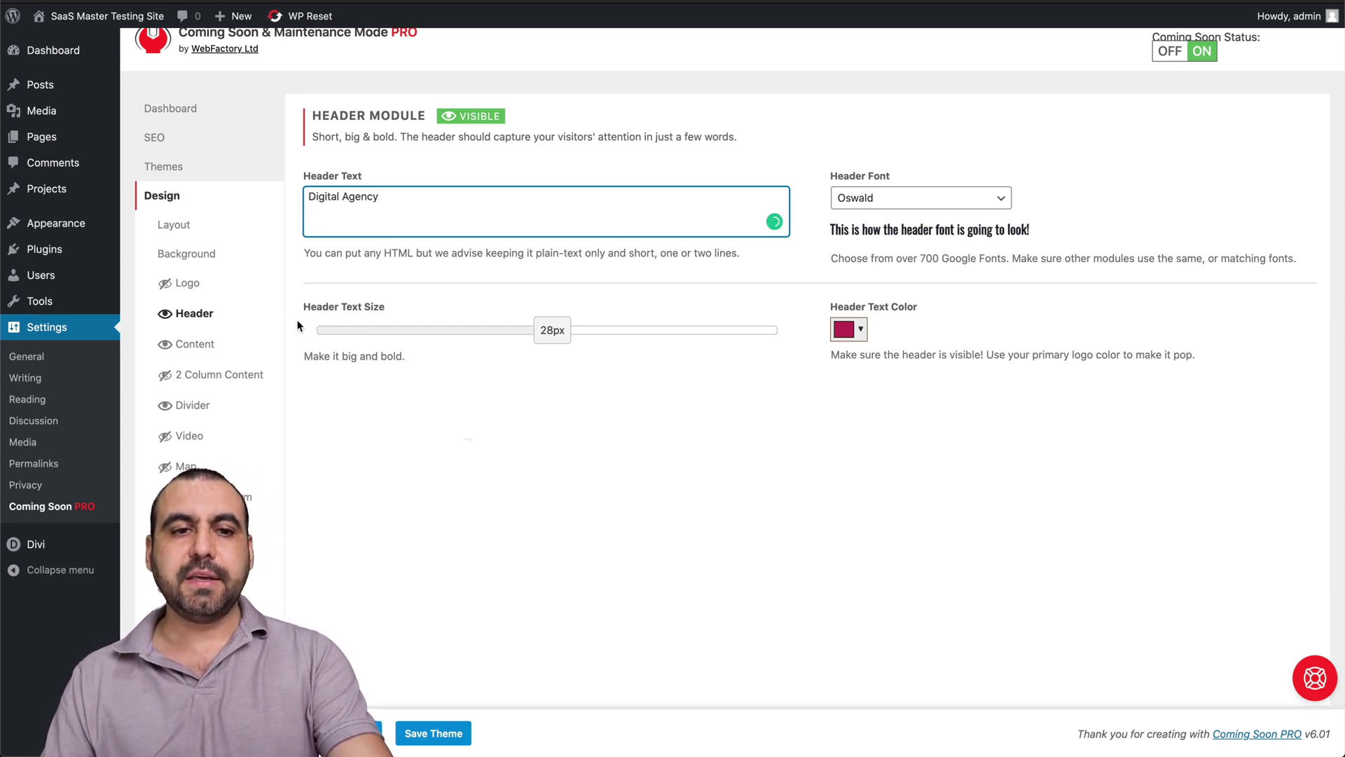
Set the header text size to 32px and the header text color to black, rgb(0, 0, 0)
{"action": "left_click_drag", "start_coordinate": [547, 332], "coordinate": [592, 331]}
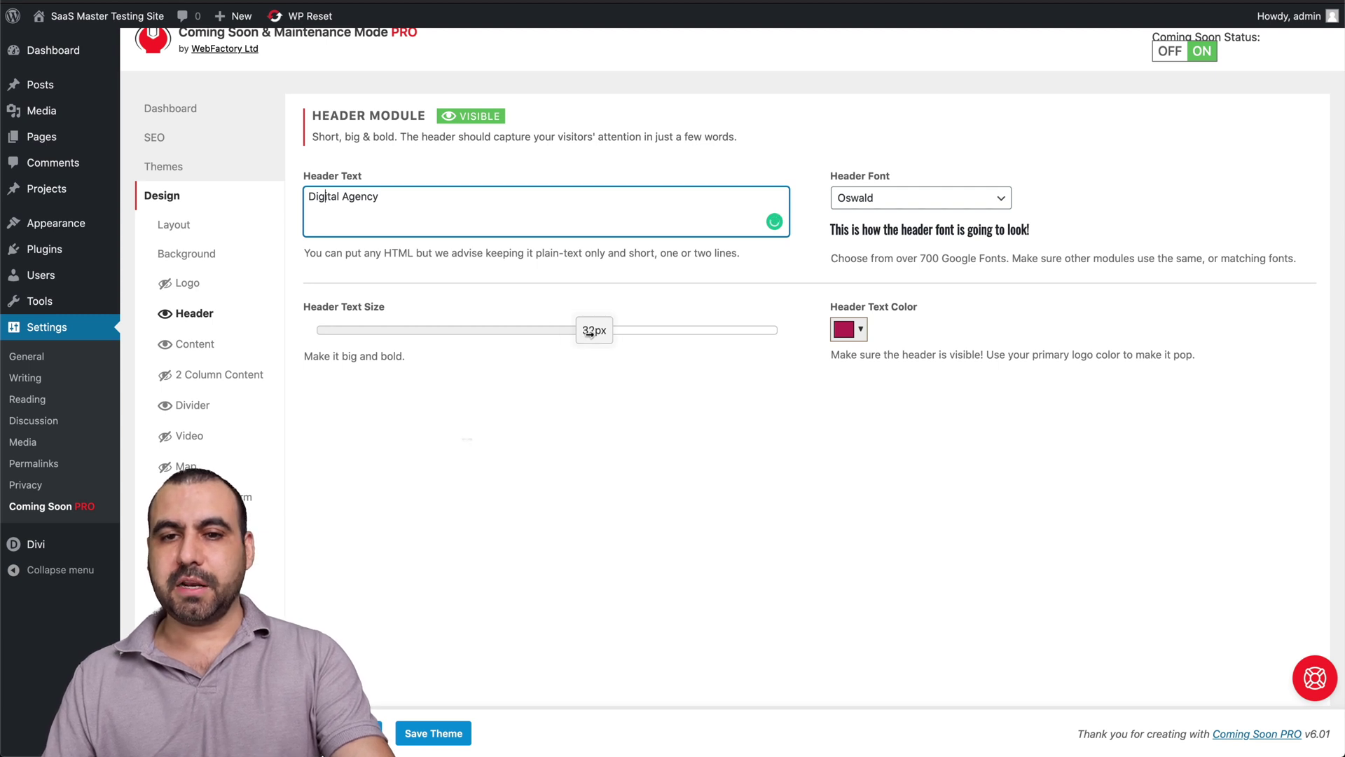
{"action": "left_click", "coordinate": [858, 335]}
{"action": "left_click_drag", "start_coordinate": [848, 459], "coordinate": [826, 466]}
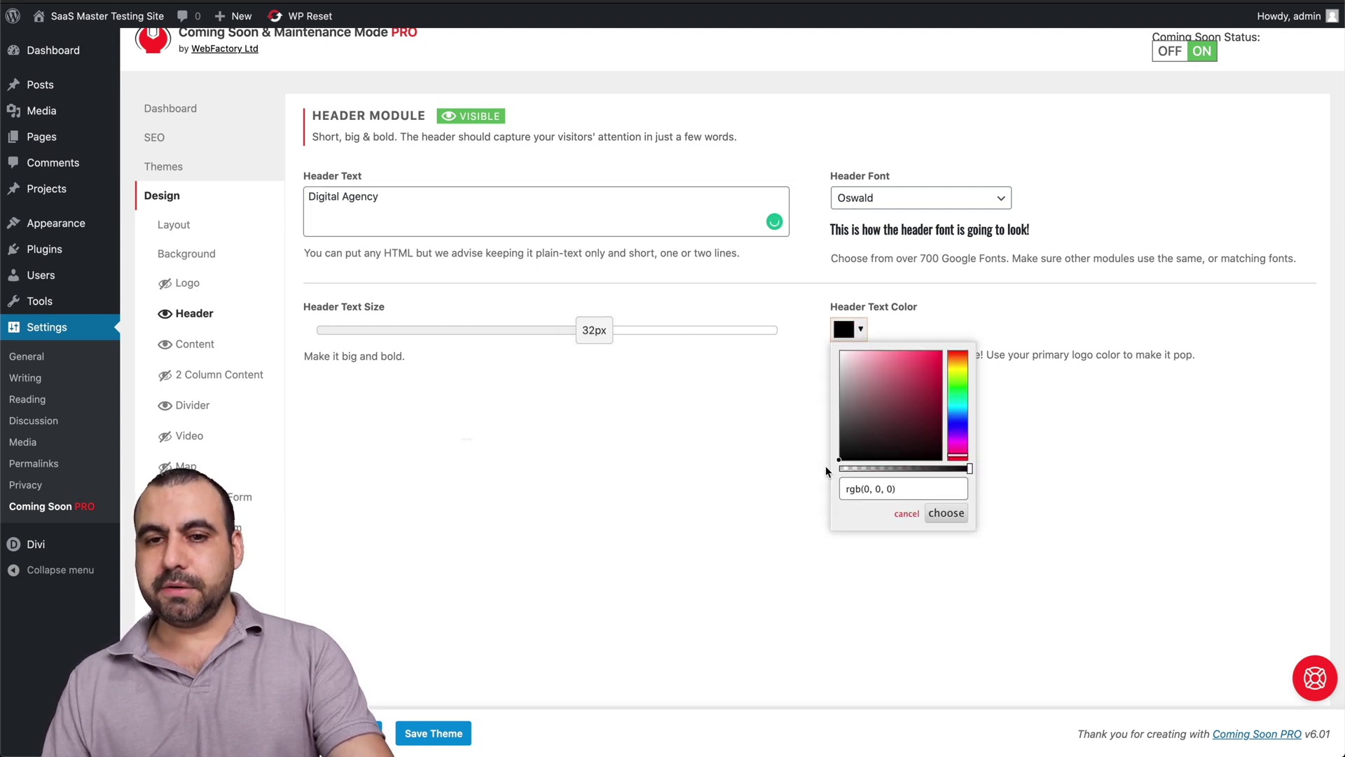
{"action": "left_click", "coordinate": [997, 129]}
Browse the list of available fonts for the header text without changing the selected font
{"action": "left_click", "coordinate": [928, 202]}
{"action": "scroll", "coordinate": [911, 403], "scroll_direction": "down", "scroll_amount": 10}
{"action": "scroll", "coordinate": [911, 403], "scroll_direction": "down", "scroll_amount": 10}
{"action": "scroll", "coordinate": [911, 403], "scroll_direction": "up", "scroll_amount": 5}
{"action": "left_click", "coordinate": [544, 474]}
Save the header changes and check the restyled header text on the page preview
{"action": "left_click", "coordinate": [210, 733]}
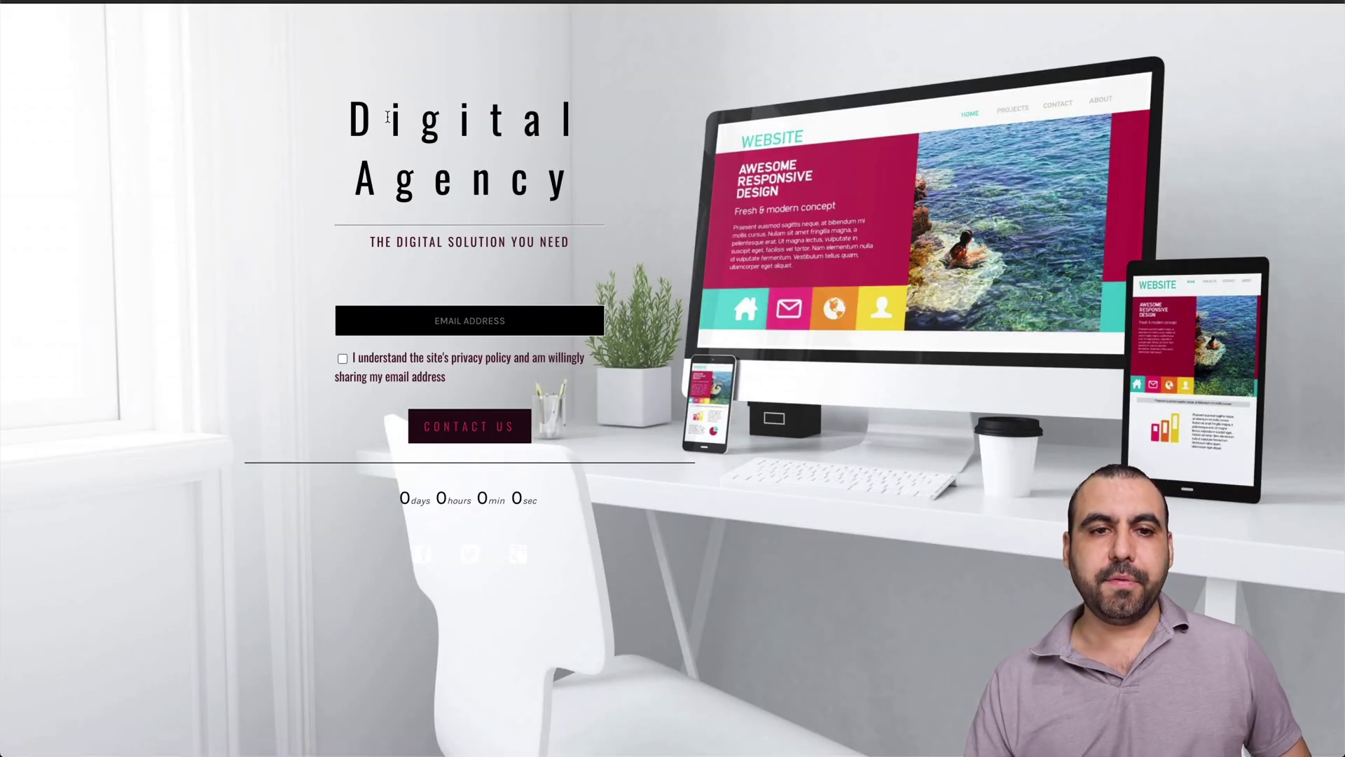
{"action": "left_click_drag", "start_coordinate": [353, 116], "coordinate": [581, 203]}
{"action": "left_click", "coordinate": [581, 203]}
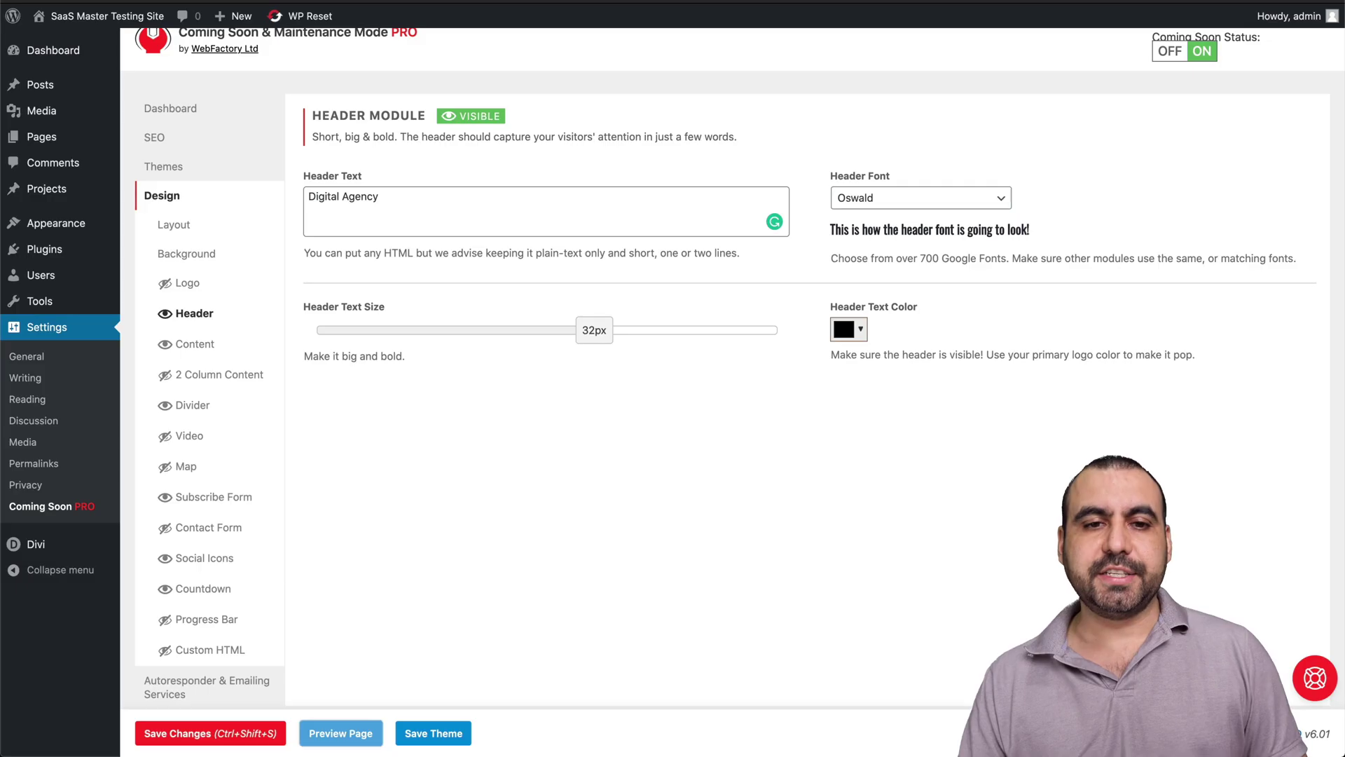
Review the settings of the Content and 2 Column Content modules
{"action": "left_click", "coordinate": [201, 346]}
{"action": "left_click_drag", "start_coordinate": [724, 268], "coordinate": [925, 272]}
{"action": "left_click", "coordinate": [926, 271]}
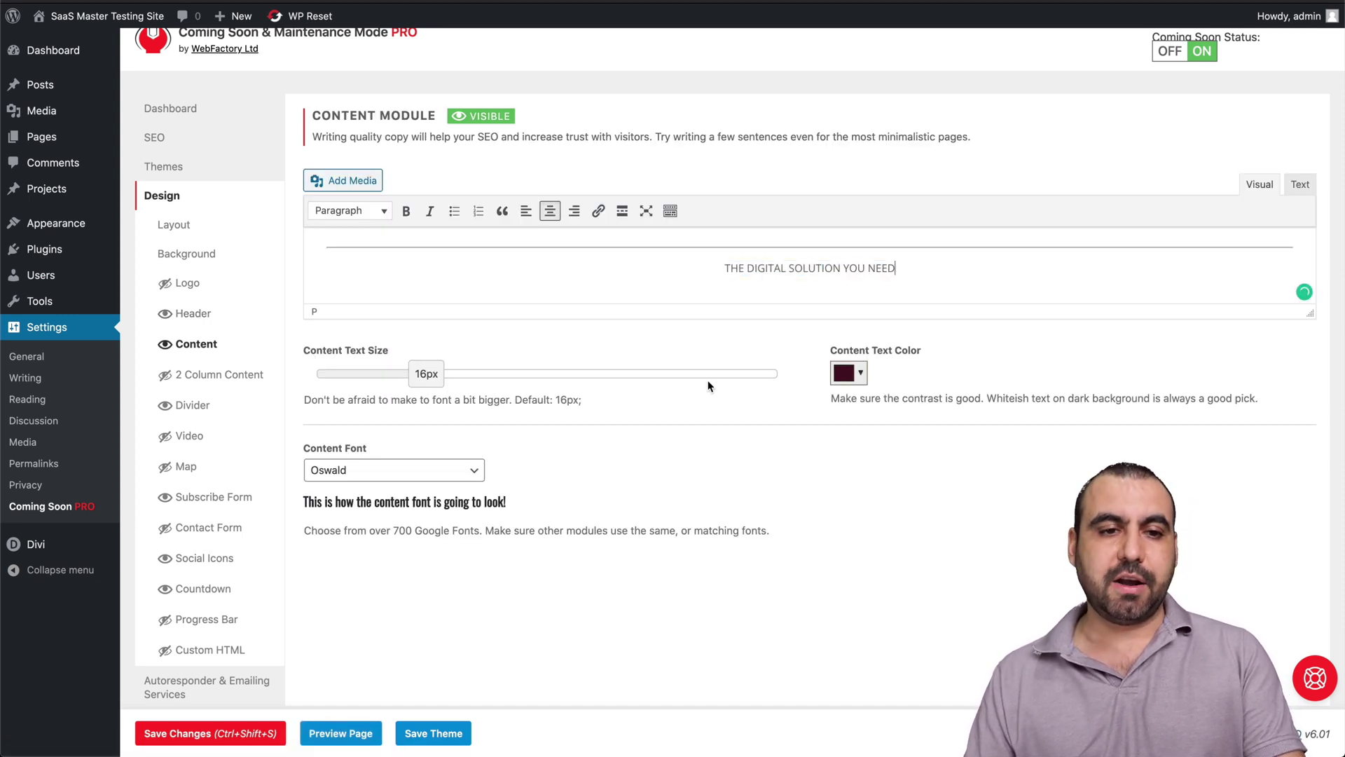
{"action": "left_click", "coordinate": [207, 379]}
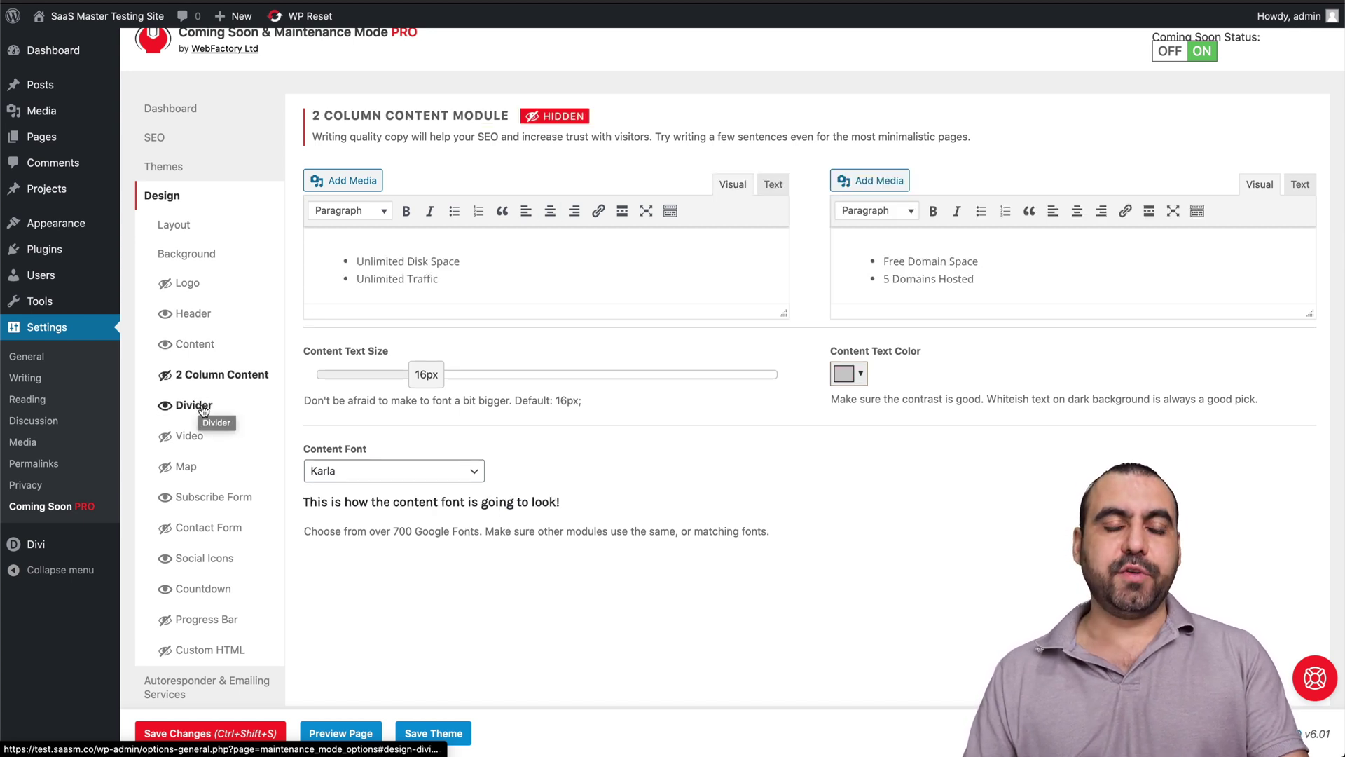
Open the Divider module settings and set the divider color to red, rgb(255, 0, 0)
{"action": "left_click", "coordinate": [203, 410]}
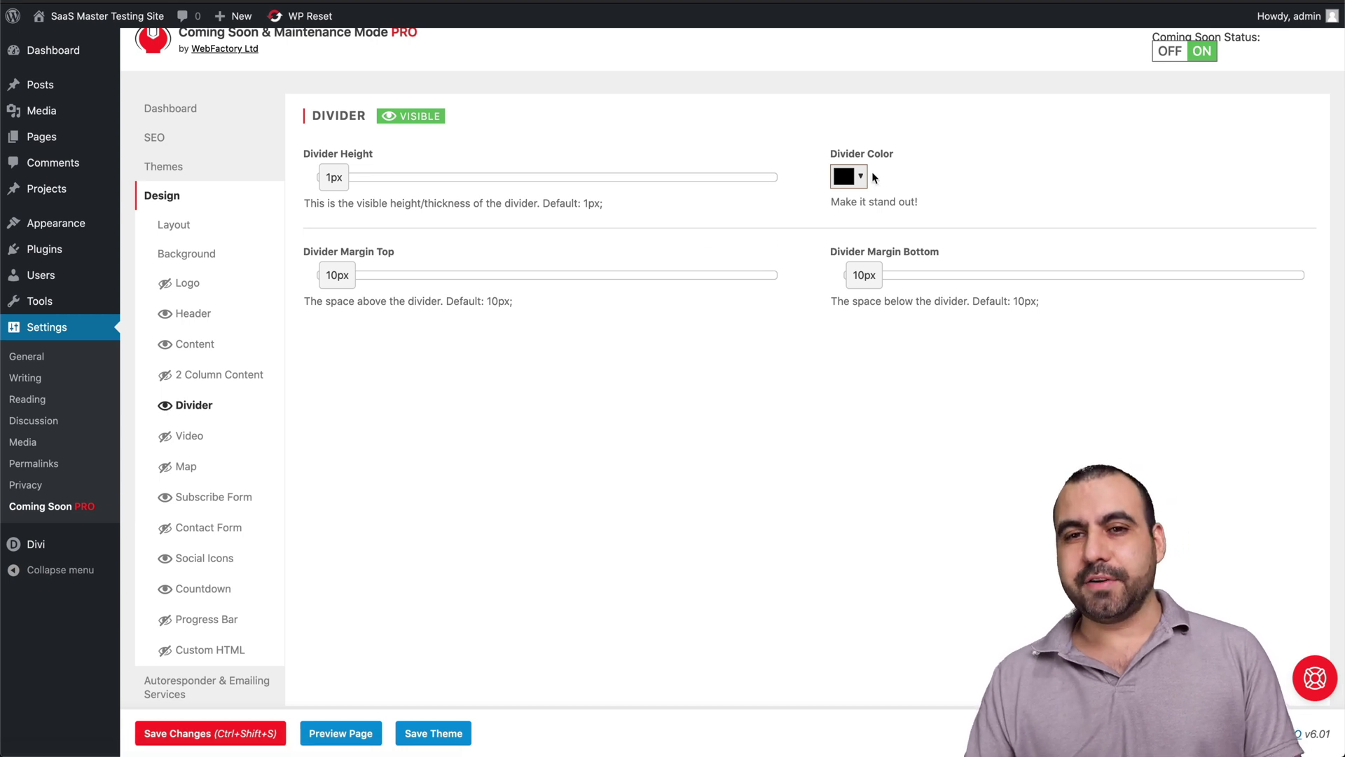
{"action": "left_click", "coordinate": [849, 178]}
{"action": "left_click_drag", "start_coordinate": [918, 235], "coordinate": [971, 179]}
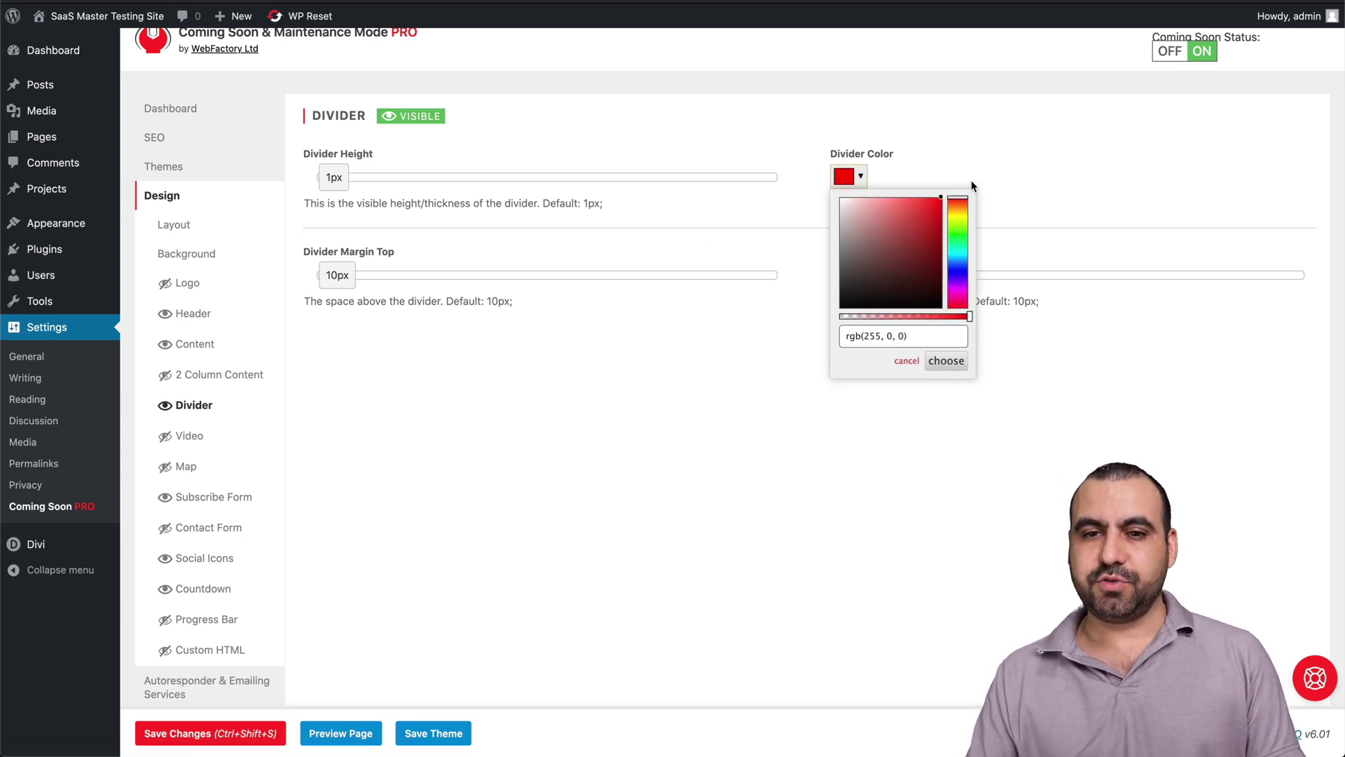
{"action": "left_click", "coordinate": [834, 478]}
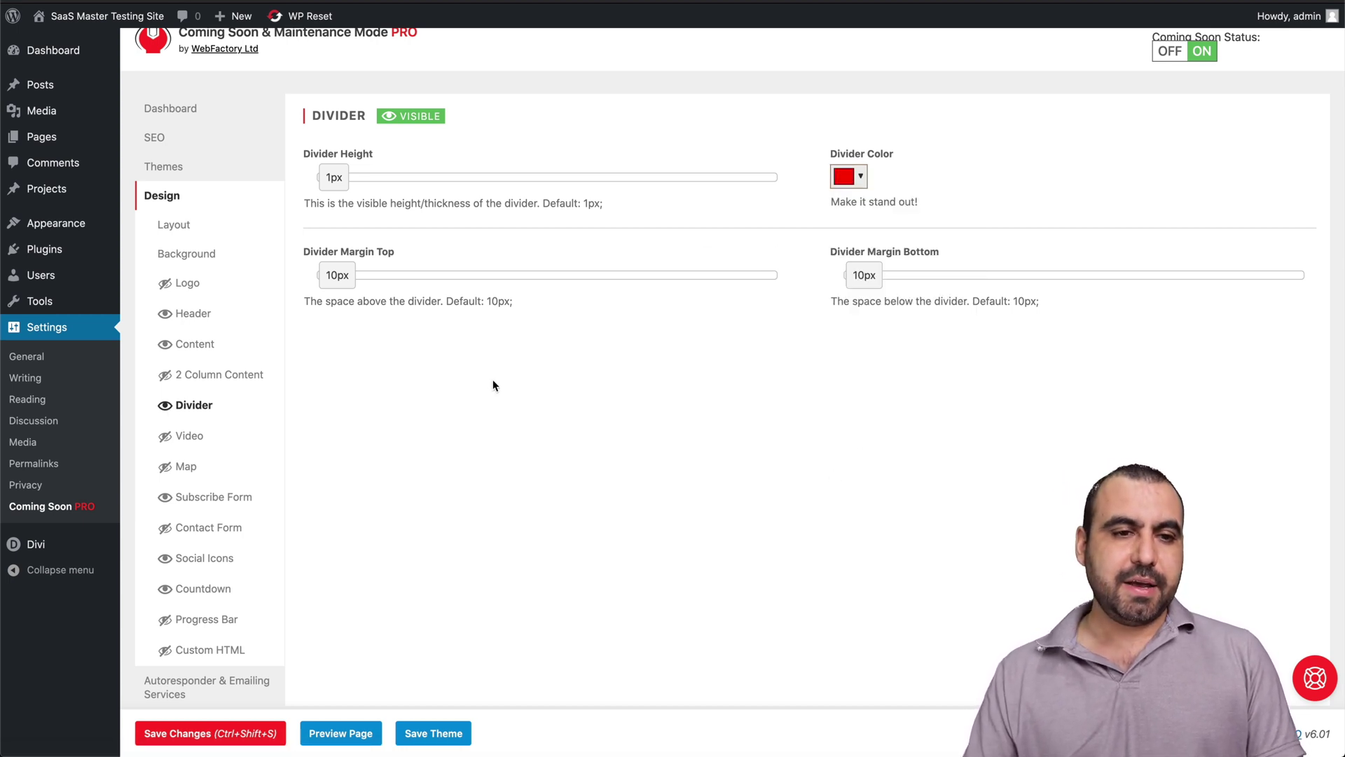
Look through the Video and Map module settings and set the Social Icons module's icon color to black
{"action": "left_click", "coordinate": [192, 438]}
{"action": "left_click", "coordinate": [193, 469]}
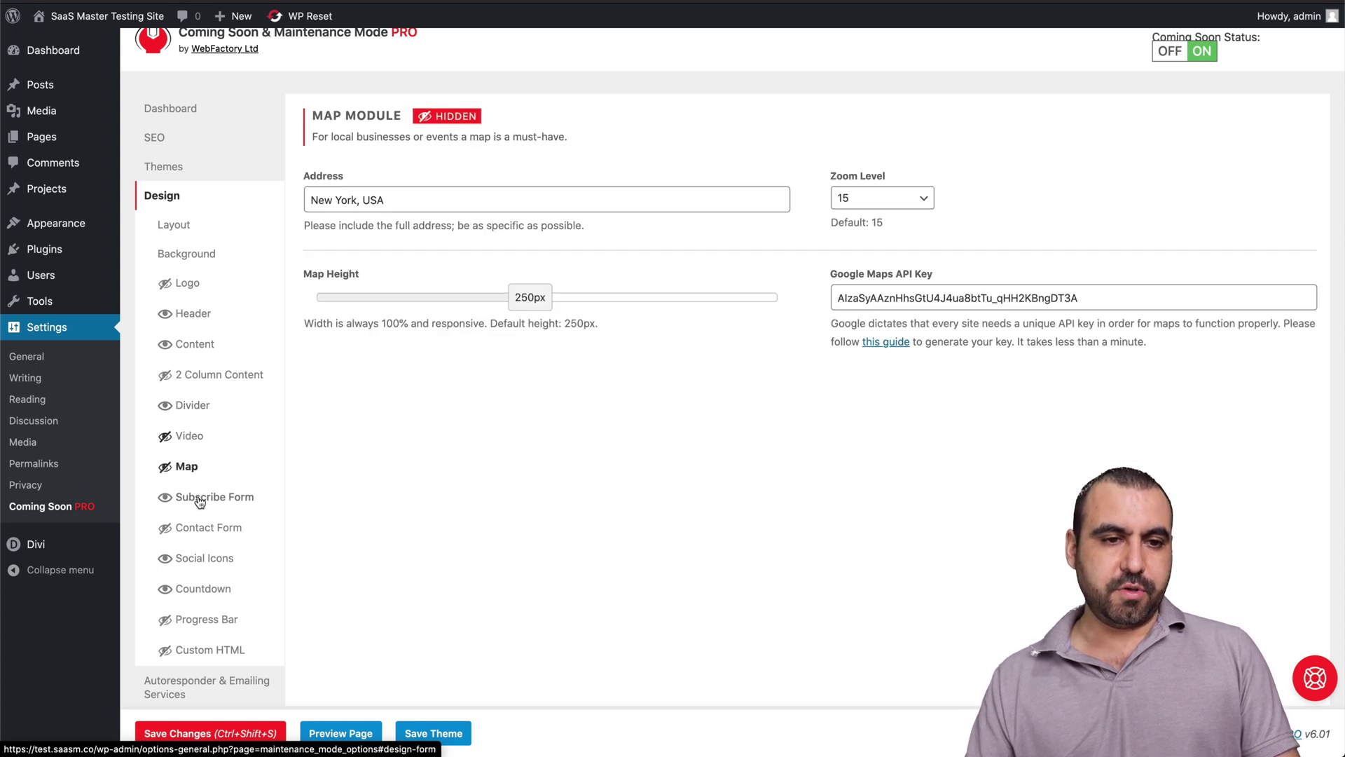
{"action": "left_click", "coordinate": [230, 560]}
{"action": "left_click", "coordinate": [846, 199]}
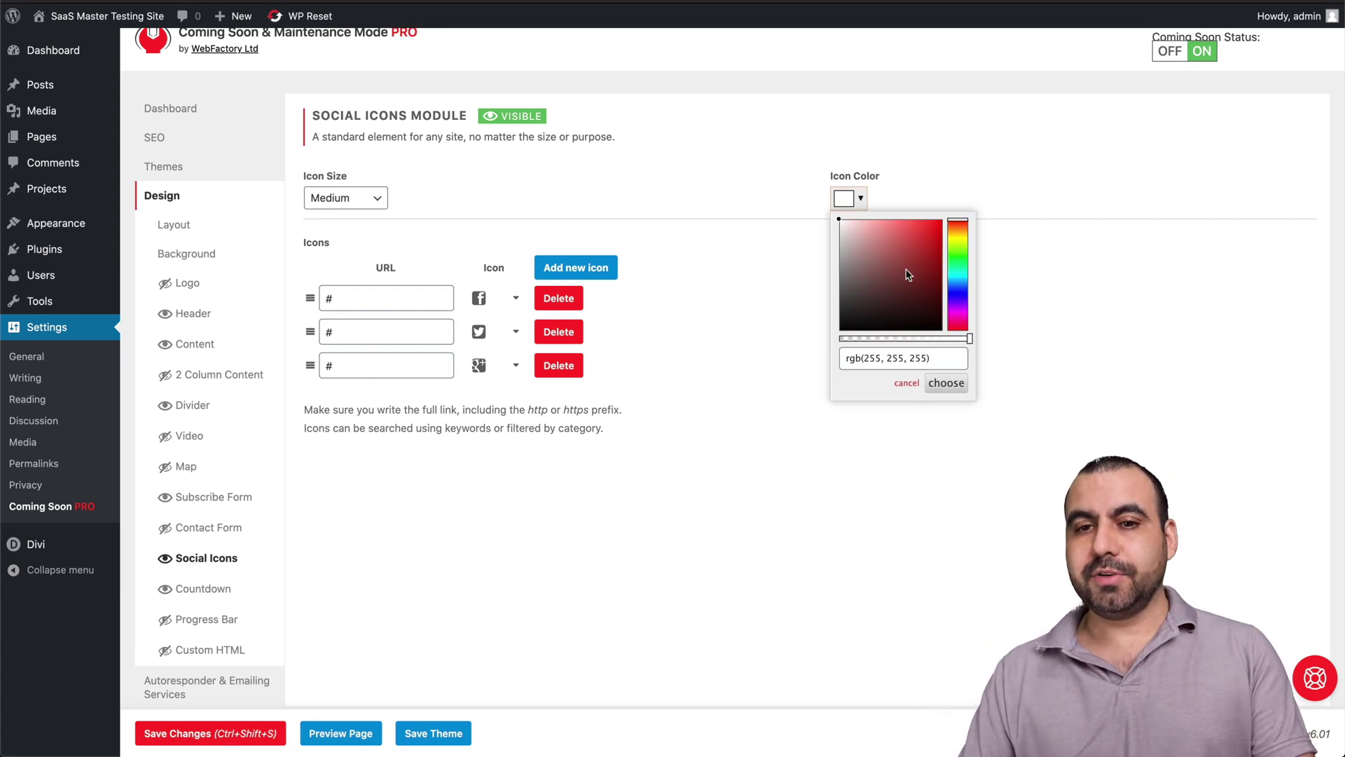
{"action": "left_click_drag", "start_coordinate": [909, 277], "coordinate": [805, 389]}
{"action": "left_click", "coordinate": [946, 383]}
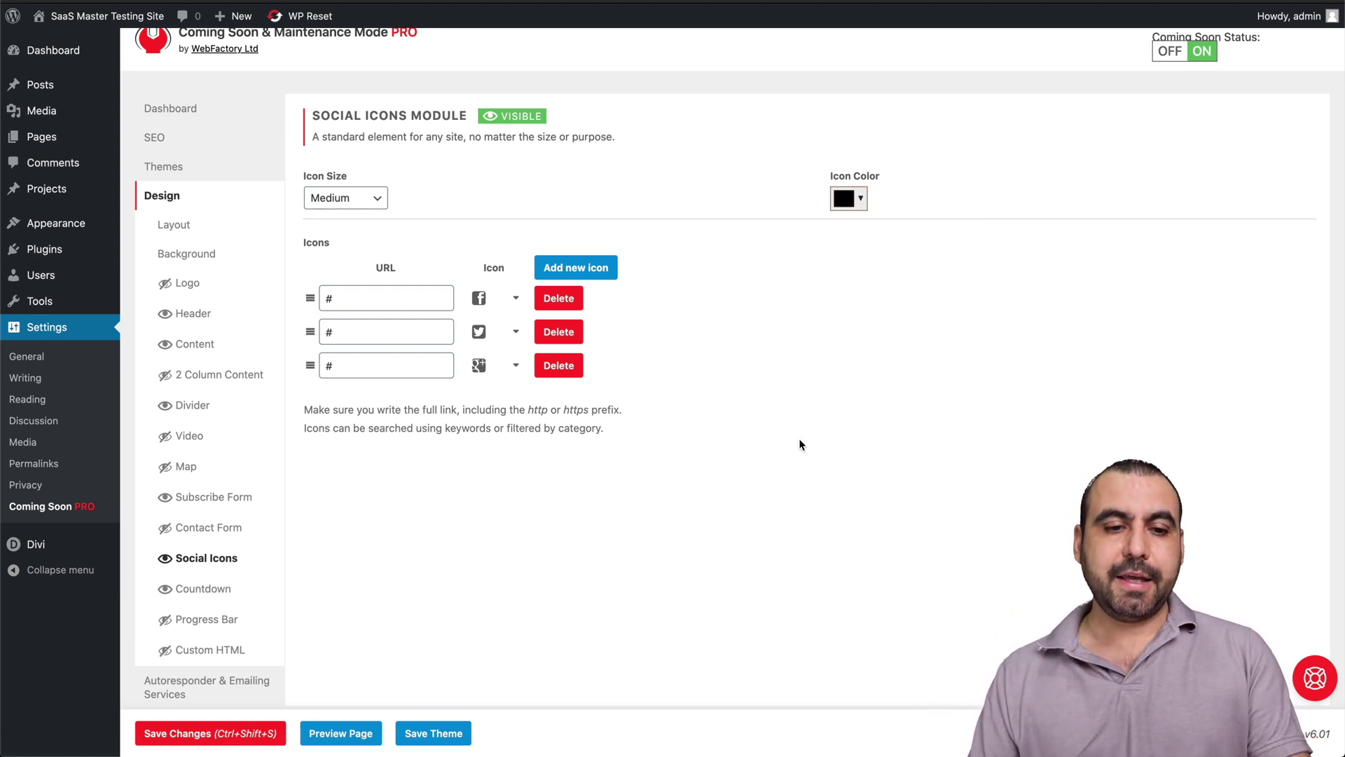
Save the design changes and preview the page with the recolored divider and social icons
{"action": "left_click", "coordinate": [177, 733]}
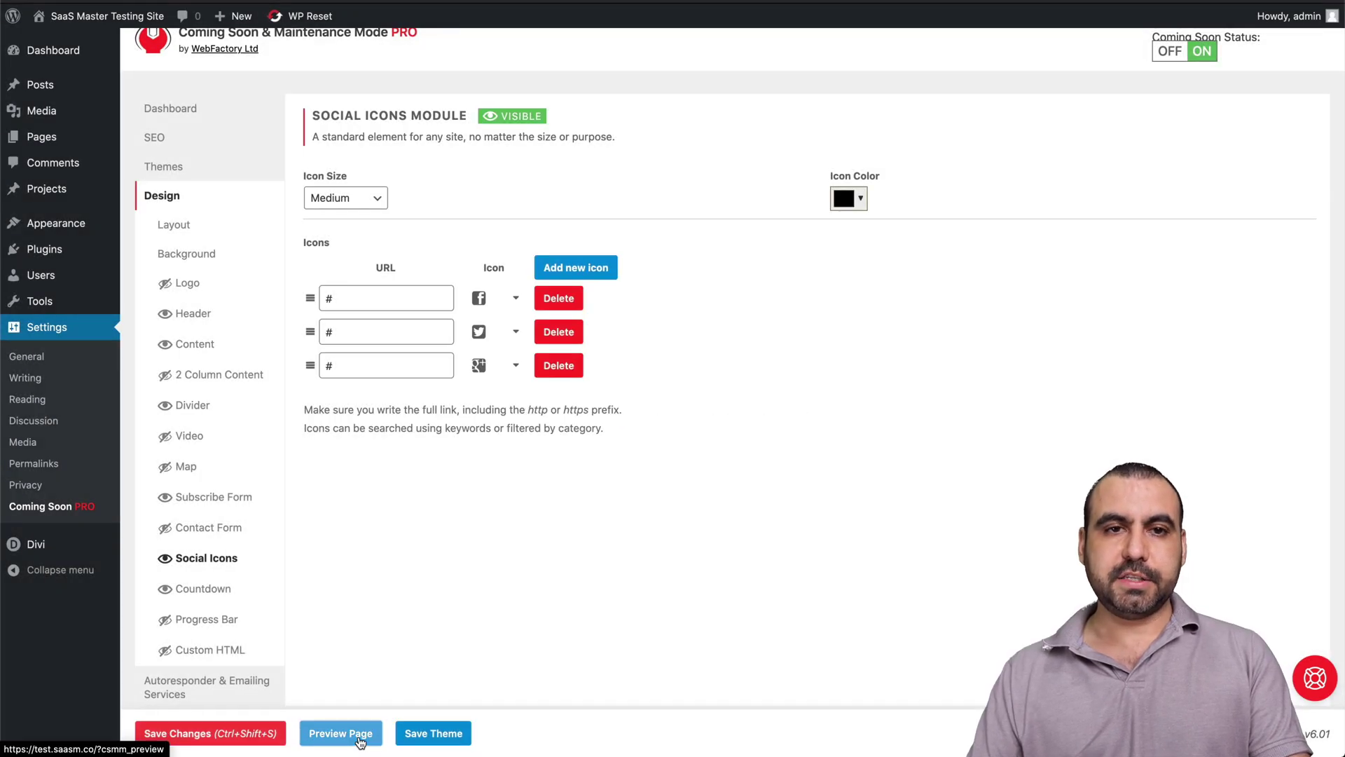
{"action": "left_click", "coordinate": [360, 740]}
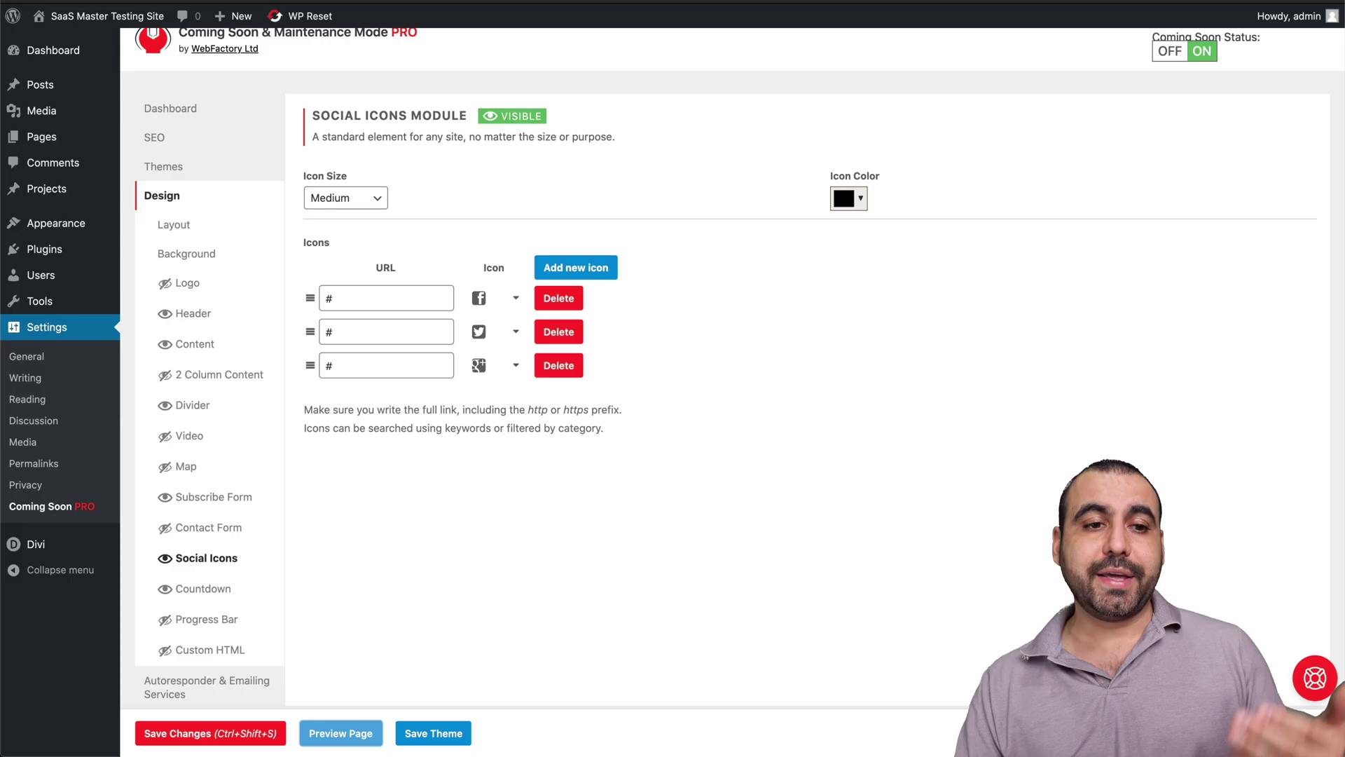
{"action": "left_click", "coordinate": [204, 589]}
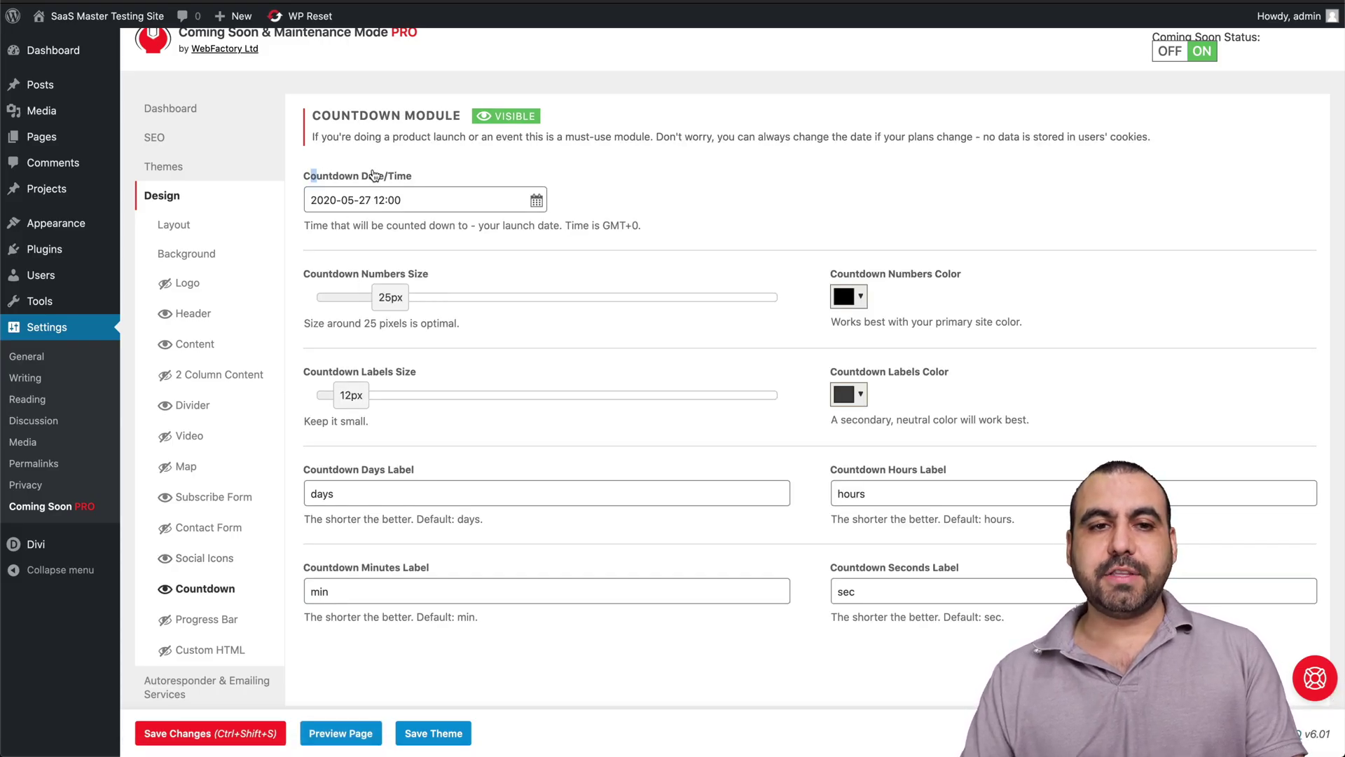
{"action": "left_click", "coordinate": [421, 199]}
{"action": "left_click", "coordinate": [466, 251]}
{"action": "left_click", "coordinate": [414, 421]}
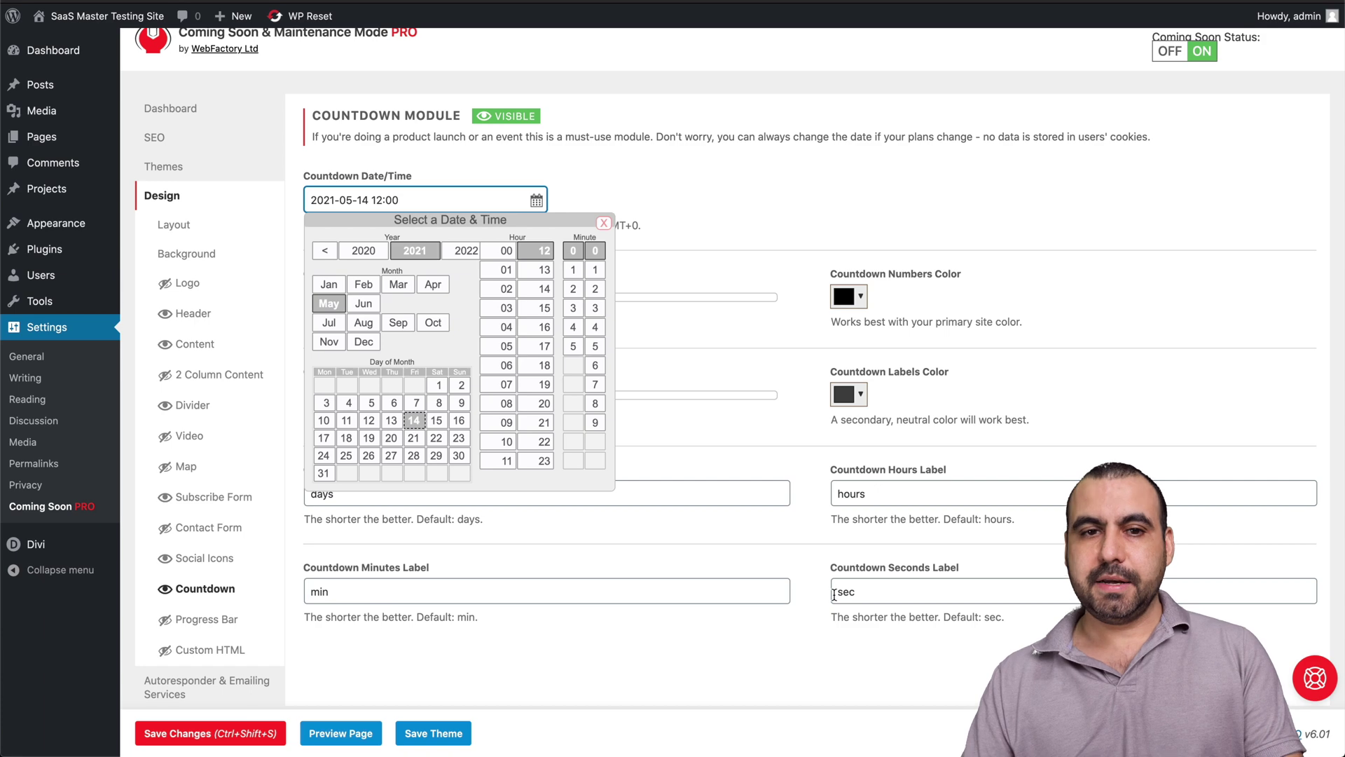
{"action": "scroll", "coordinate": [835, 594], "scroll_direction": "down", "scroll_amount": 1}
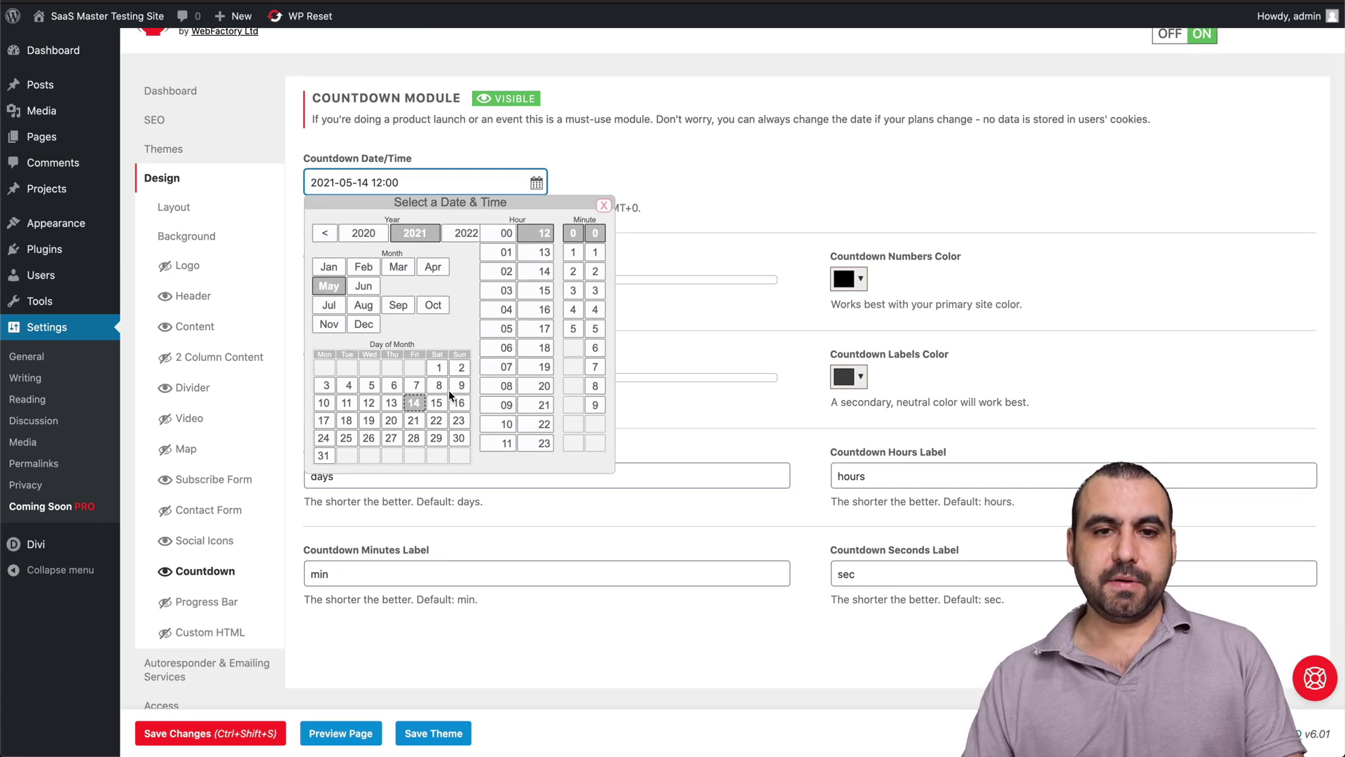
{"action": "scroll", "coordinate": [448, 390], "scroll_direction": "down", "scroll_amount": 3}
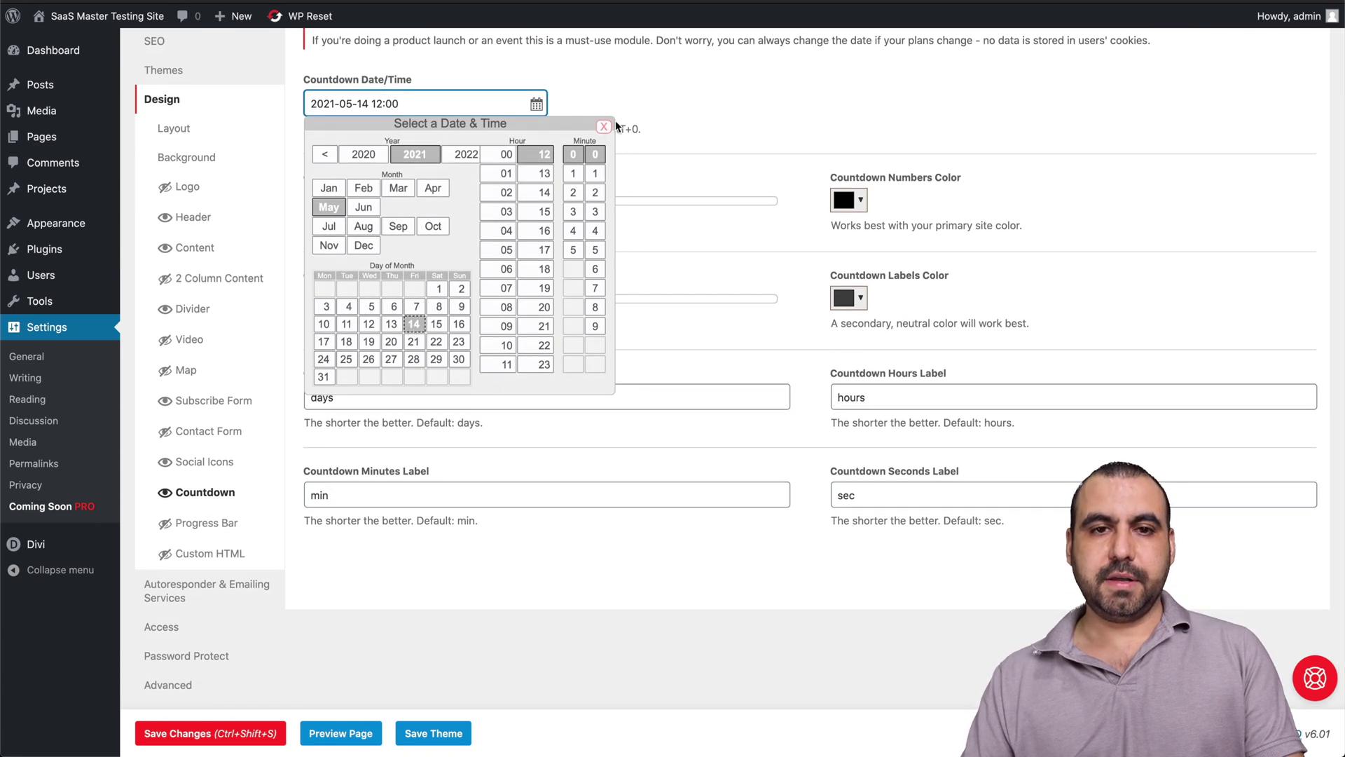
{"action": "left_click", "coordinate": [604, 126]}
{"action": "scroll", "coordinate": [448, 308], "scroll_direction": "up", "scroll_amount": 4}
{"action": "key", "text": "ctrl+shift+s"}
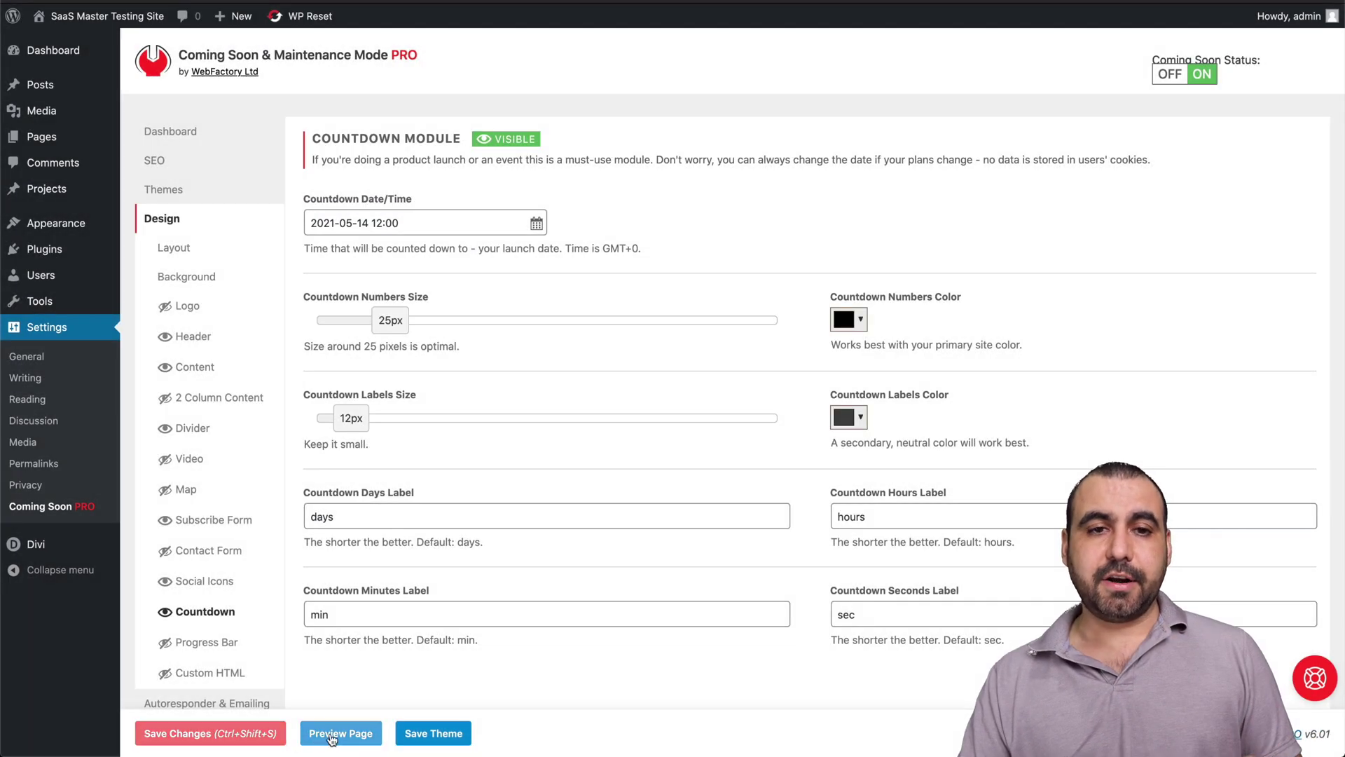
Preview the coming soon page, check the running countdown and return to the Countdown settings
{"action": "left_click", "coordinate": [330, 737]}
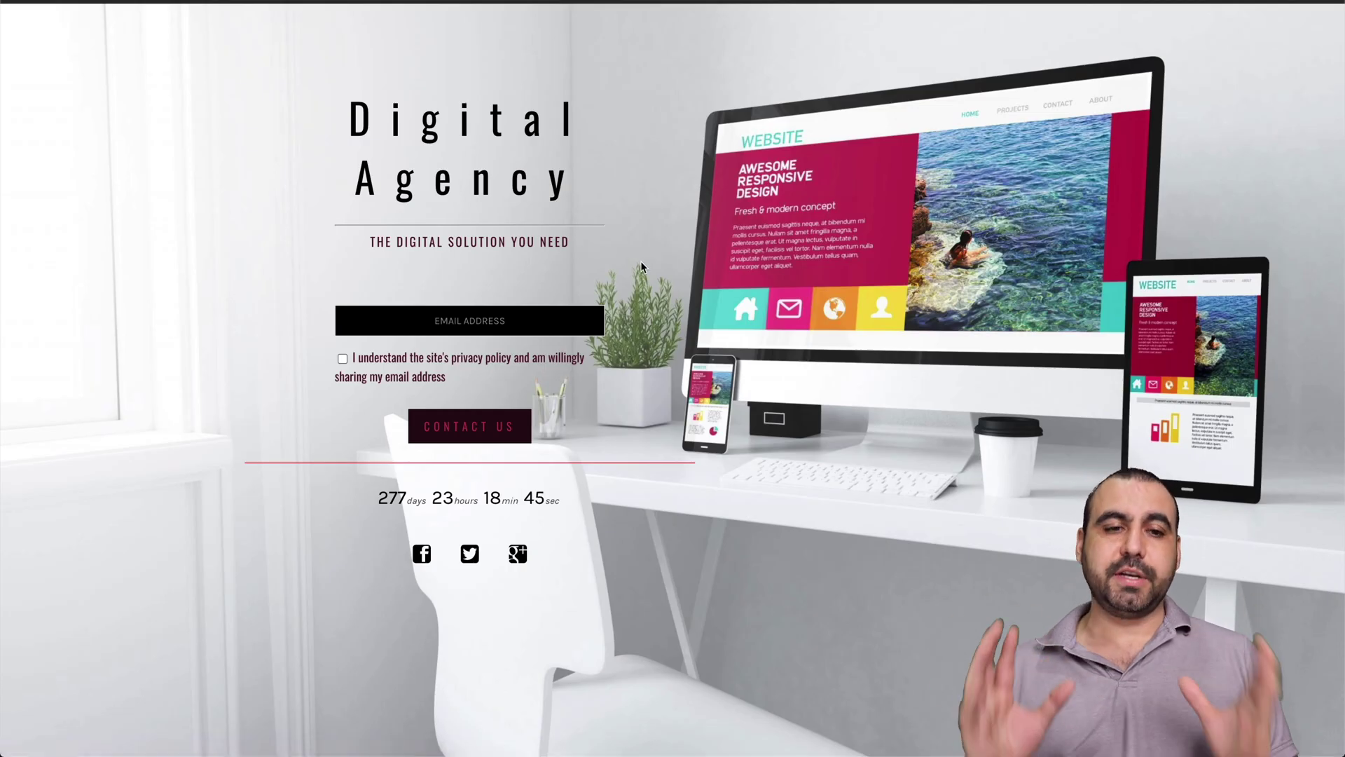
{"action": "triple_click", "coordinate": [599, 499]}
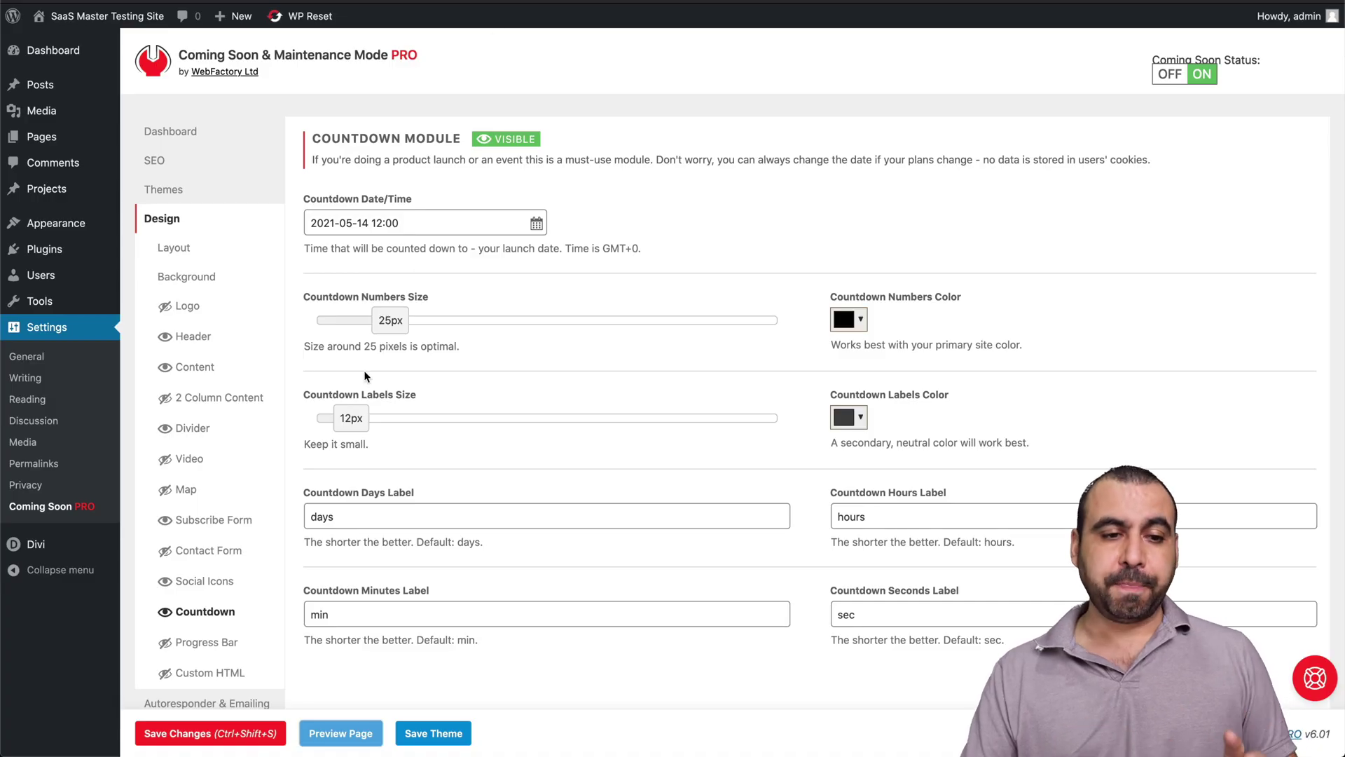
{"action": "scroll", "coordinate": [306, 496], "scroll_direction": "up", "scroll_amount": 3}
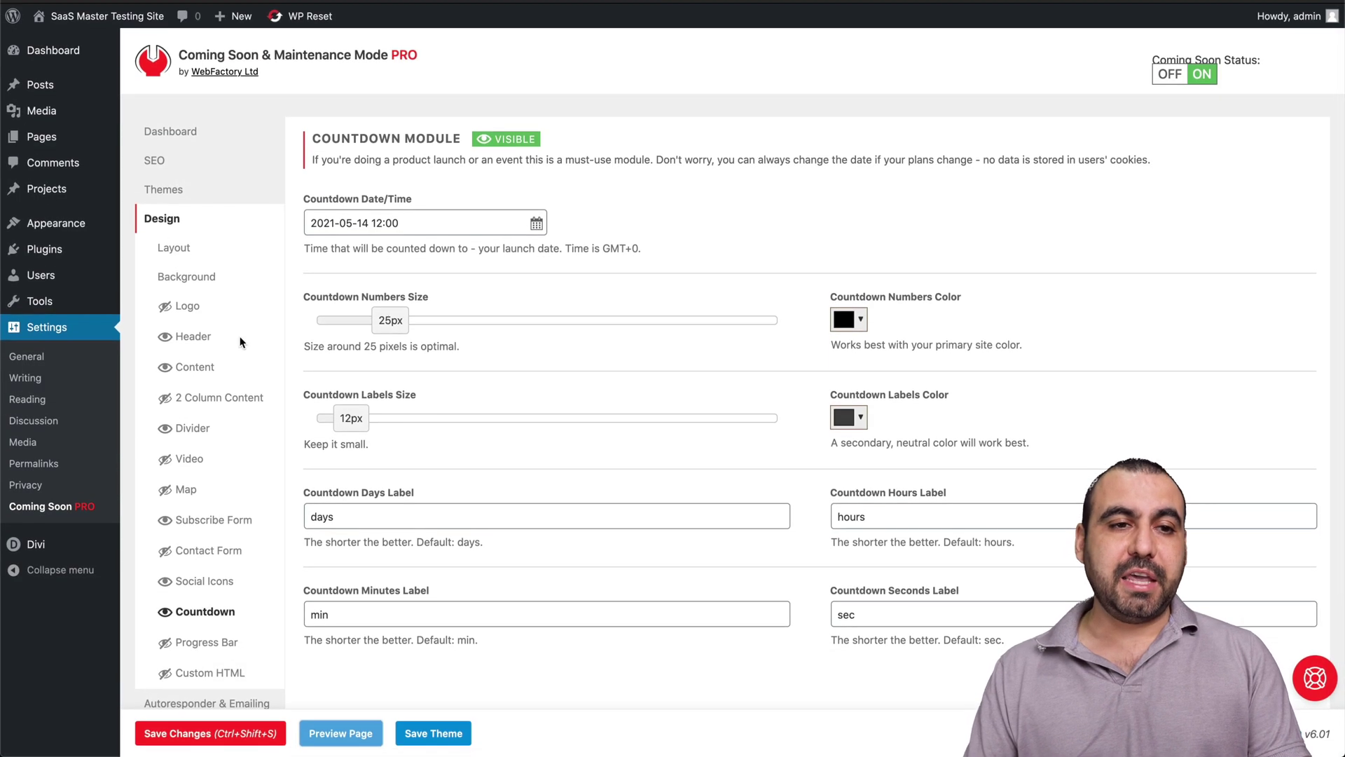
Find the Foodie theme among the premade themes and activate it, accepting the loss of the current customizations
{"action": "left_click", "coordinate": [180, 197]}
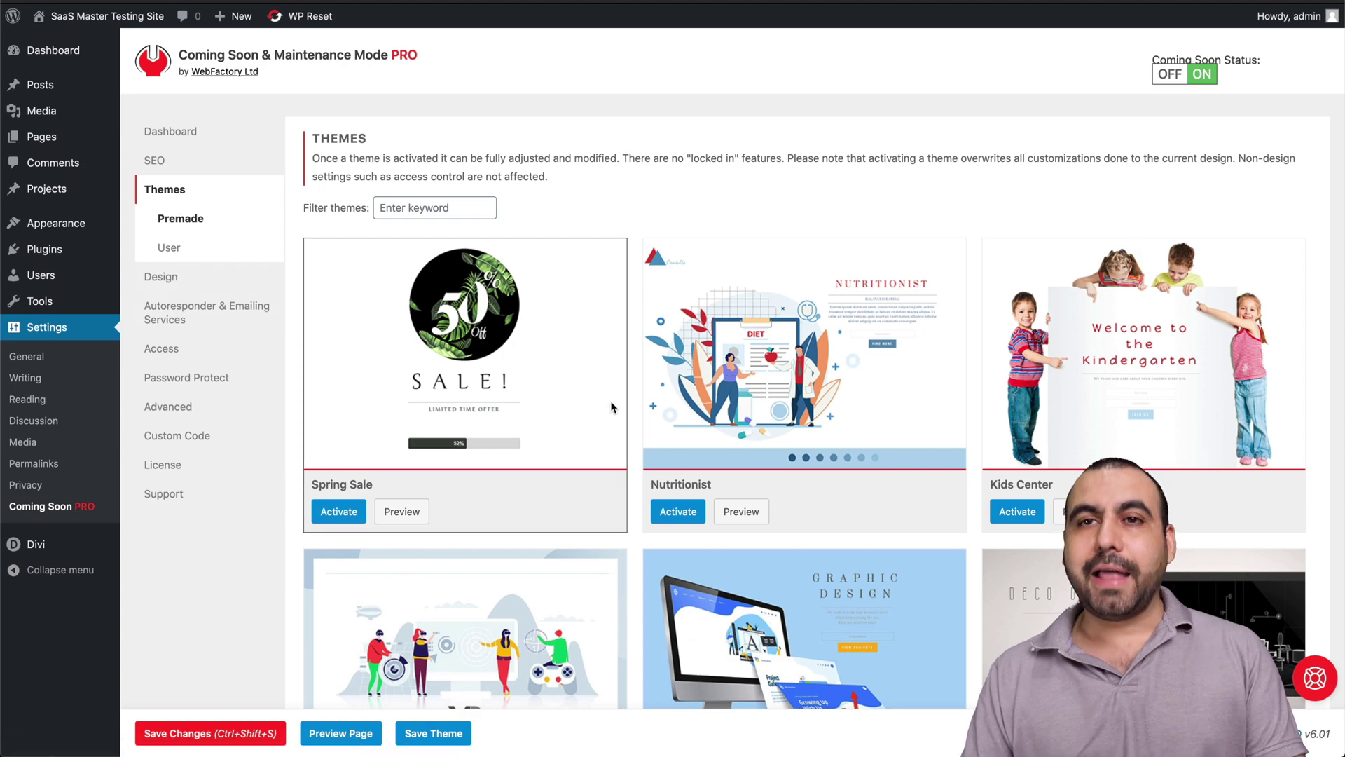
{"action": "scroll", "coordinate": [611, 407], "scroll_direction": "down", "scroll_amount": 10}
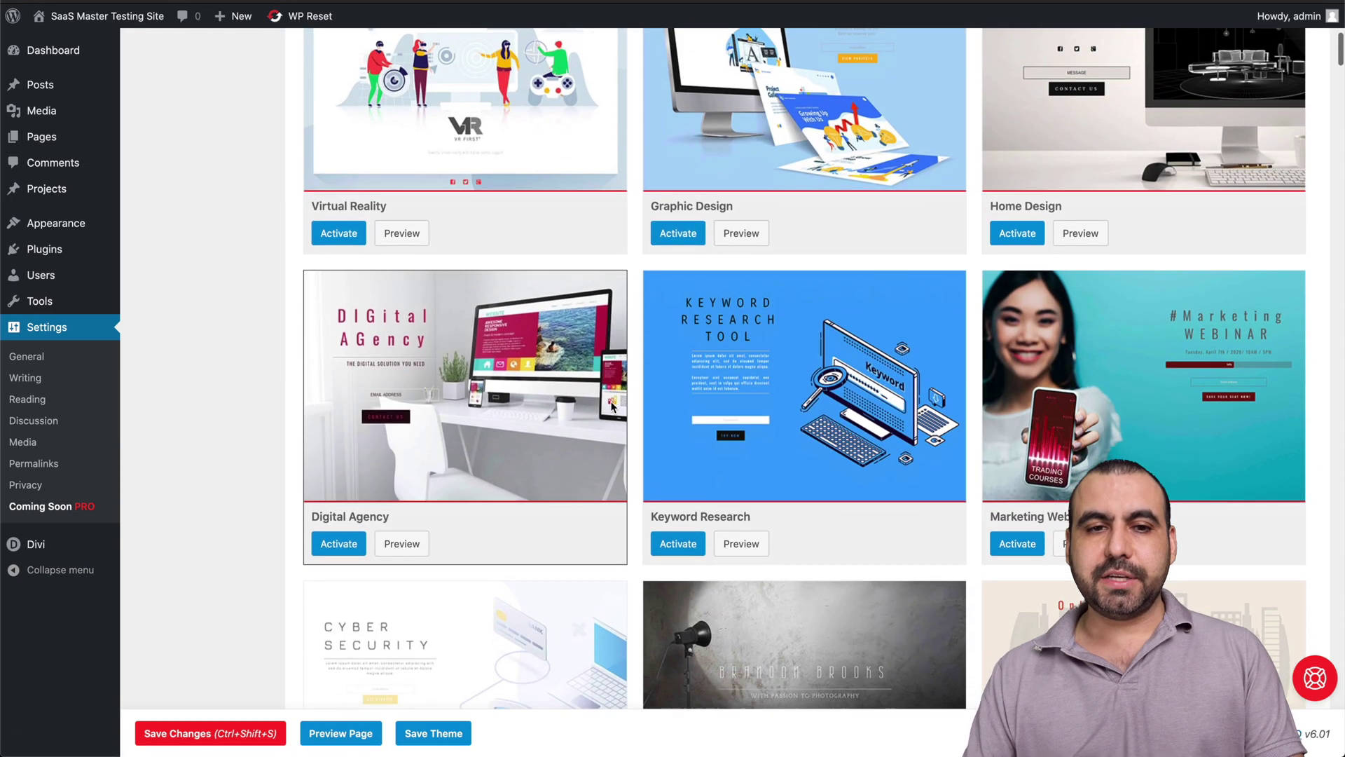
{"action": "scroll", "coordinate": [611, 407], "scroll_direction": "down", "scroll_amount": 9}
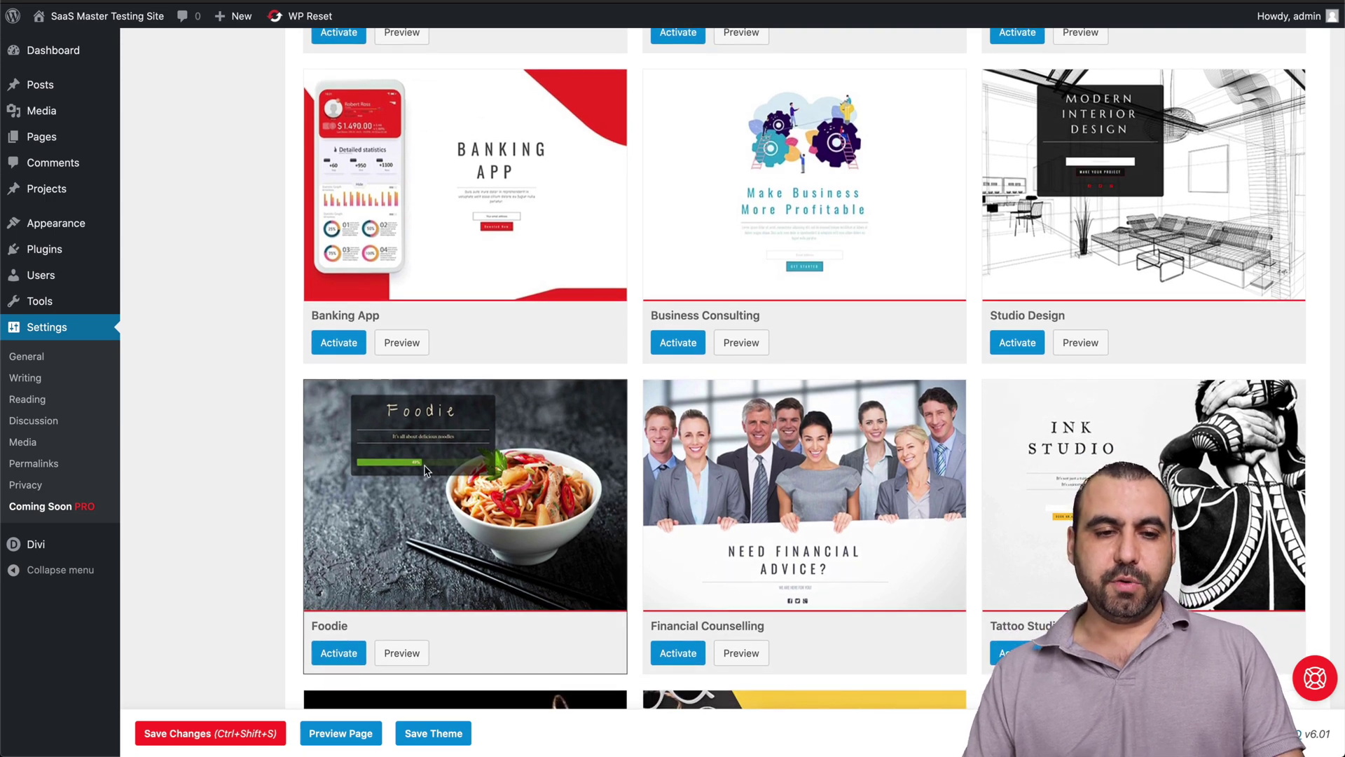
{"action": "left_click", "coordinate": [339, 653]}
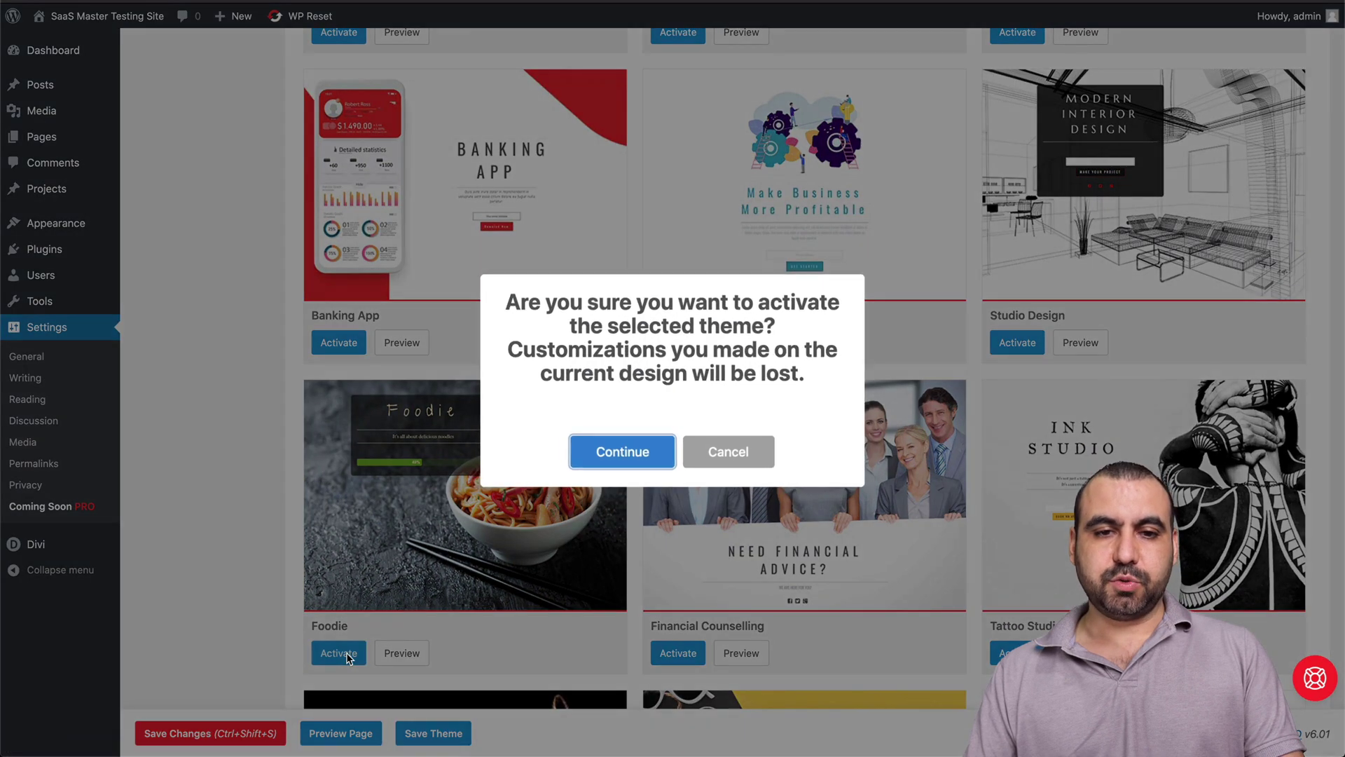
{"action": "left_click", "coordinate": [650, 449]}
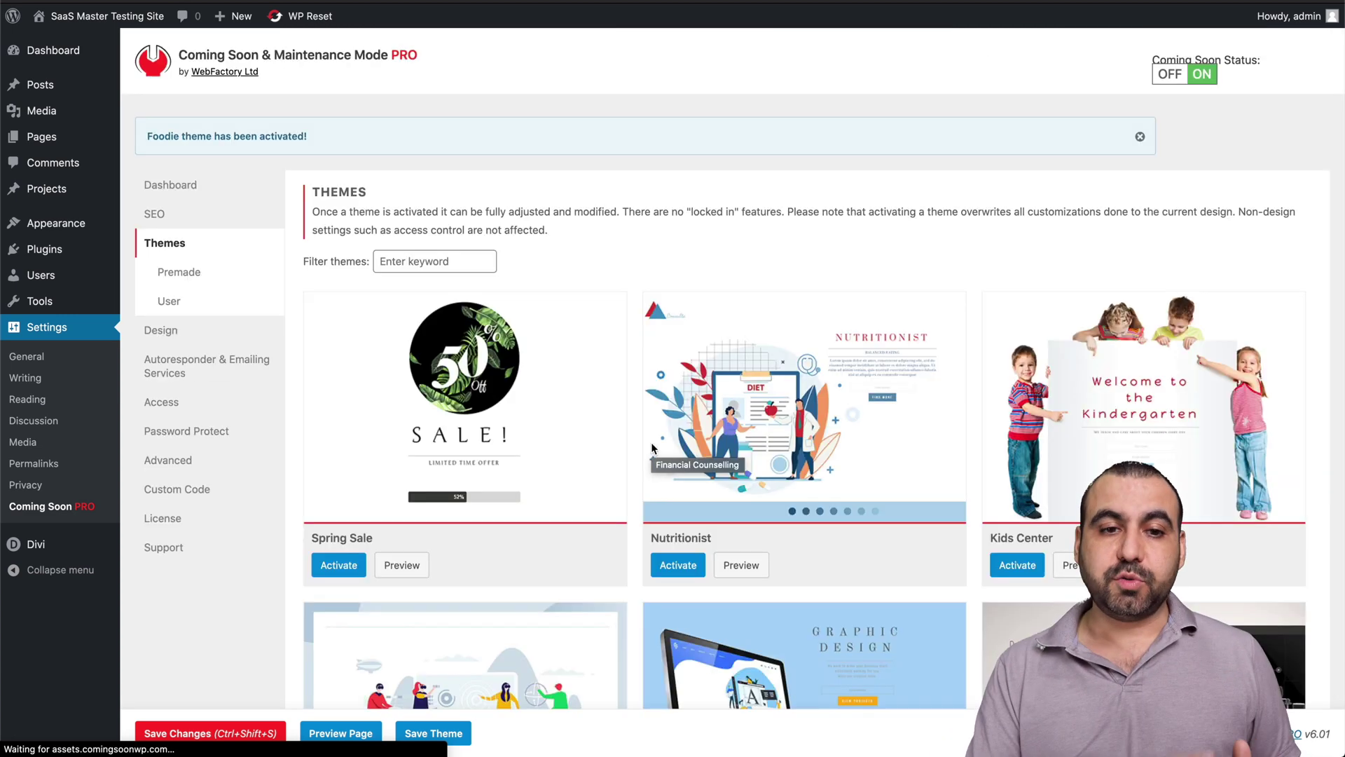
Preview the coming soon page with the Foodie theme and close the preview
{"action": "left_click", "coordinate": [328, 735]}
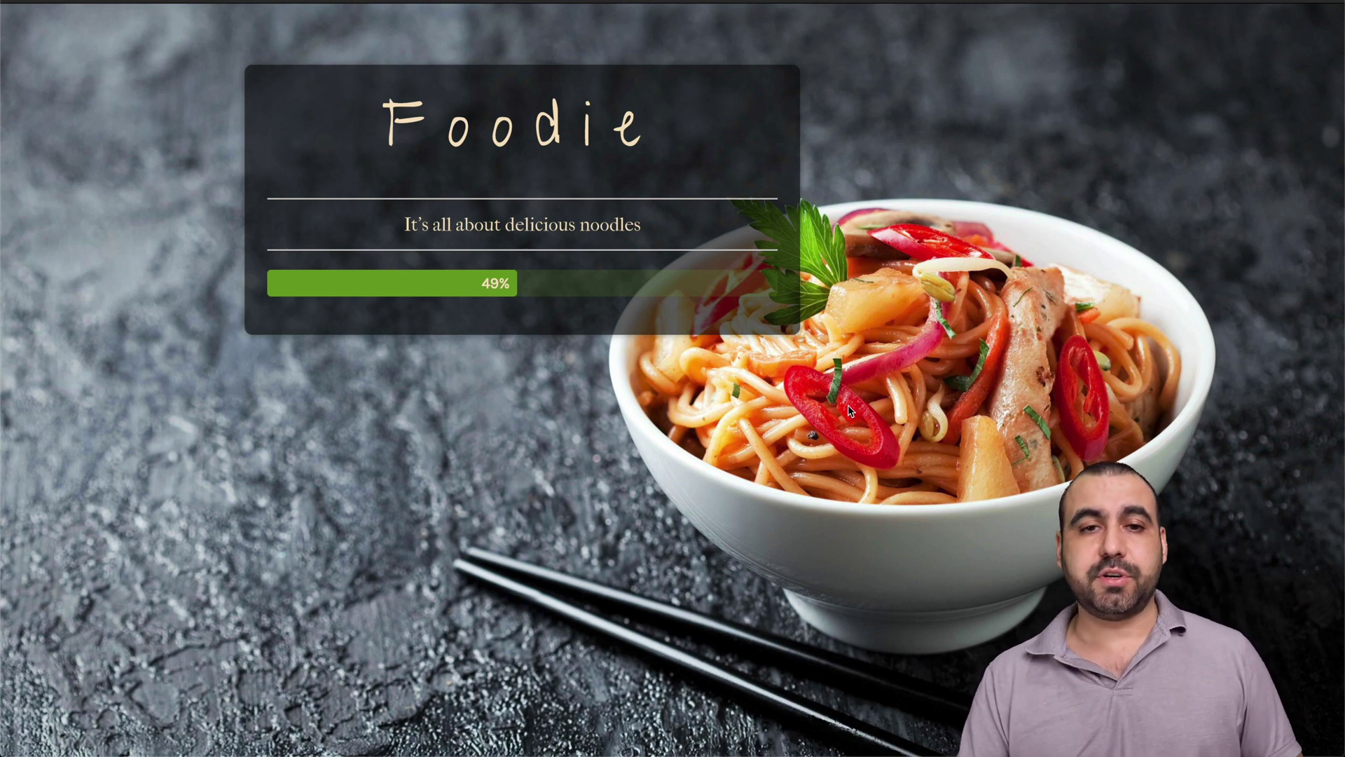
{"action": "key", "text": "super+w"}
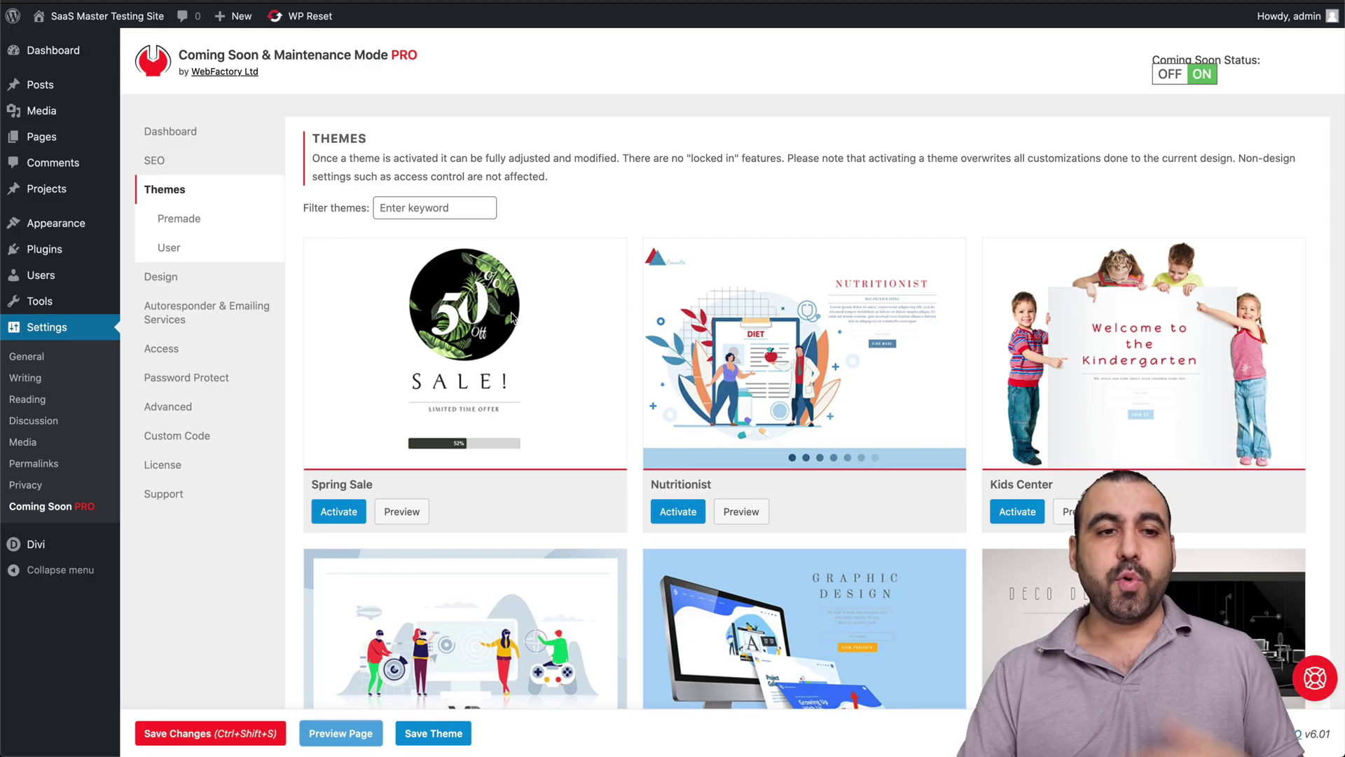
Set the emailing integration system to Zapier/Webhook and review the webhook URL and form message settings
{"action": "left_click", "coordinate": [210, 321]}
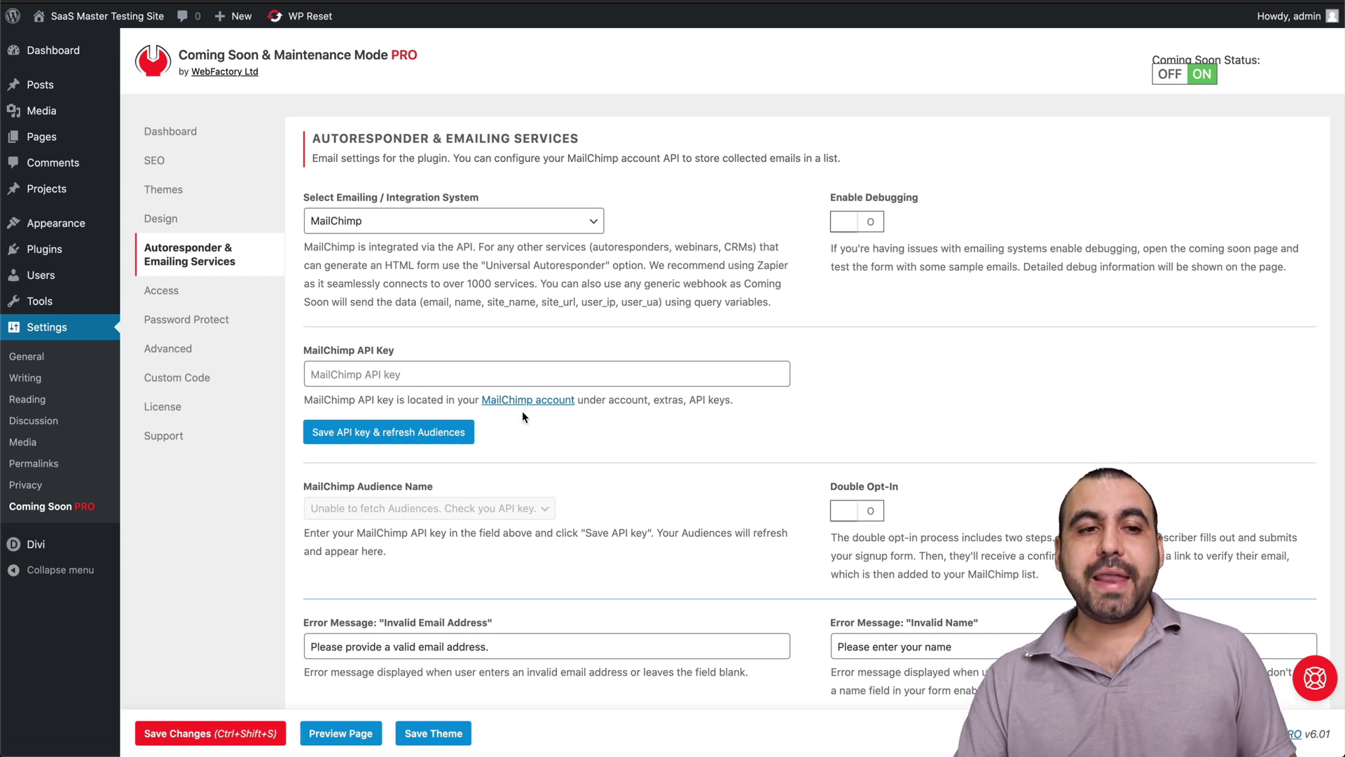
{"action": "mouse_move", "coordinate": [258, 243]}
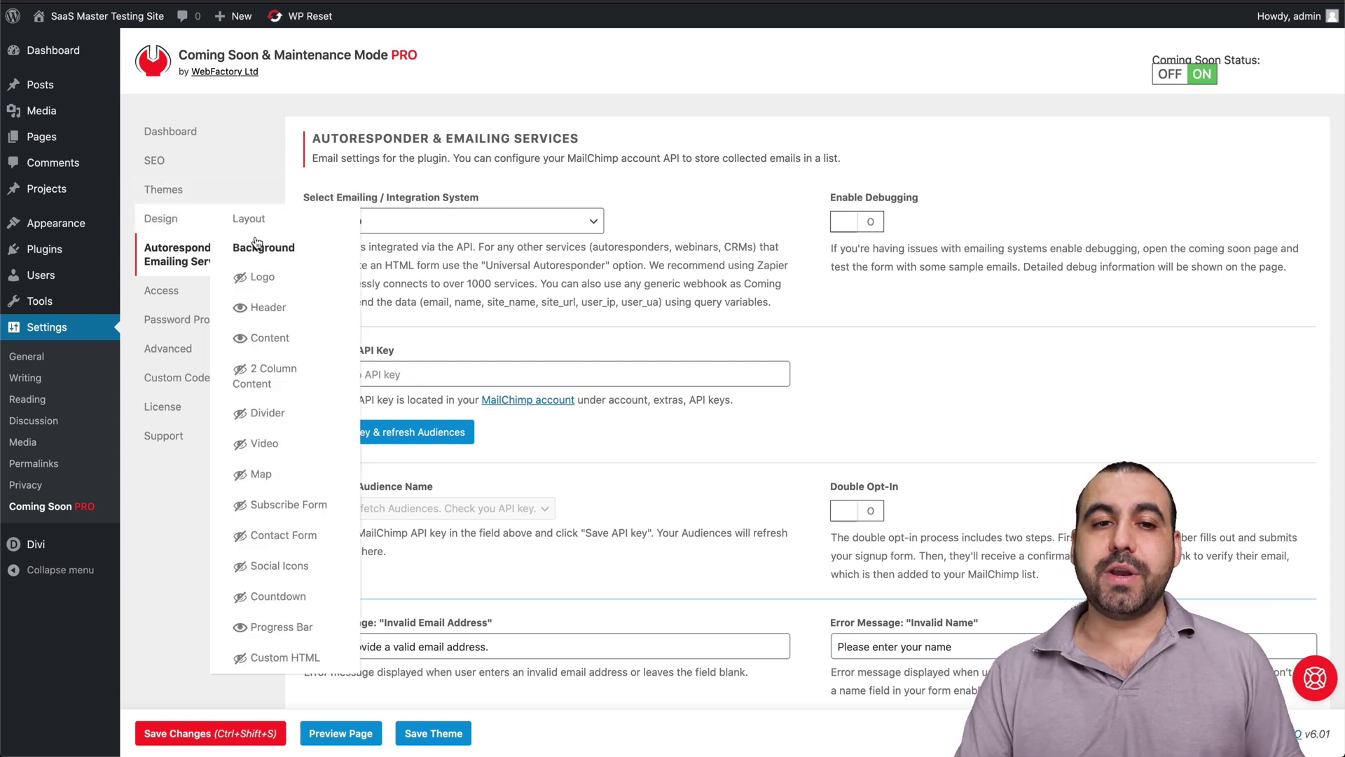
{"action": "left_click", "coordinate": [577, 230]}
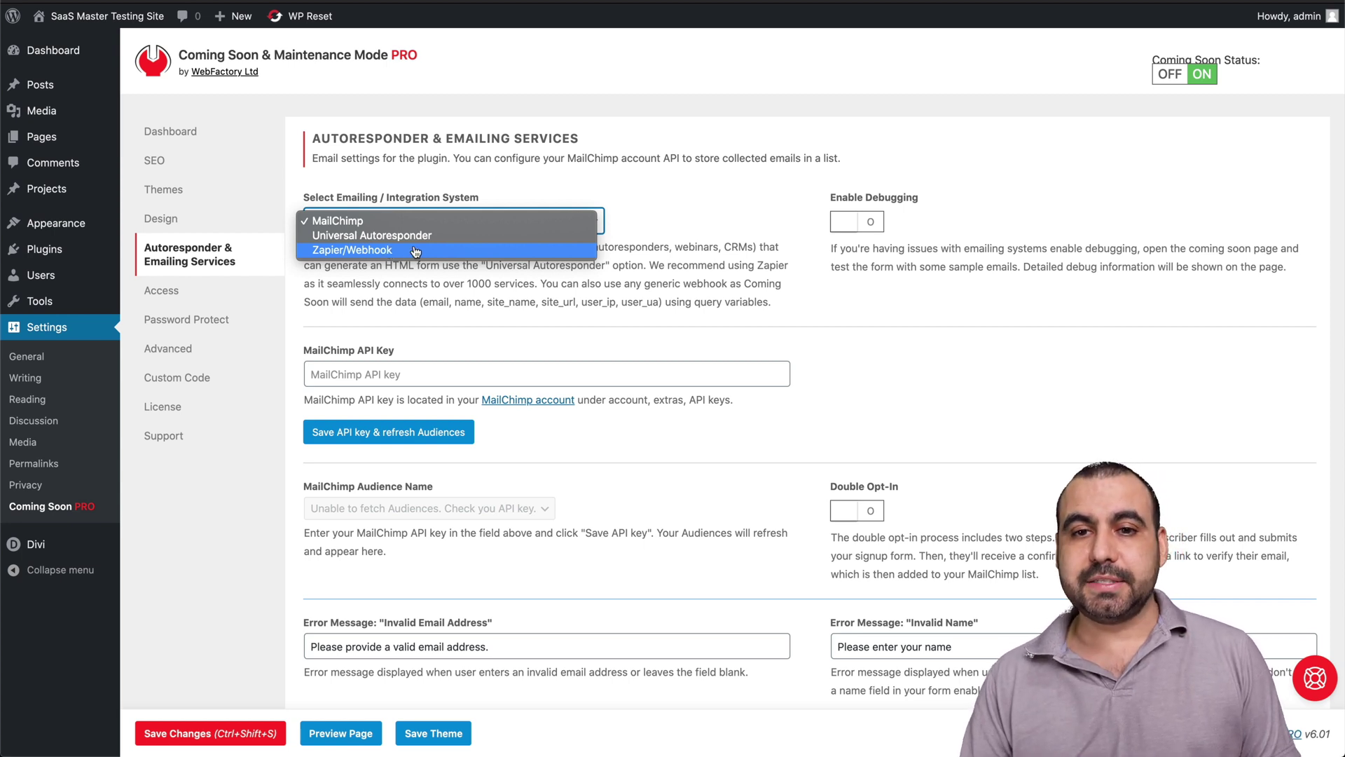
{"action": "left_click", "coordinate": [678, 284]}
{"action": "left_click", "coordinate": [387, 225]}
{"action": "left_click", "coordinate": [393, 250]}
{"action": "left_click", "coordinate": [363, 375]}
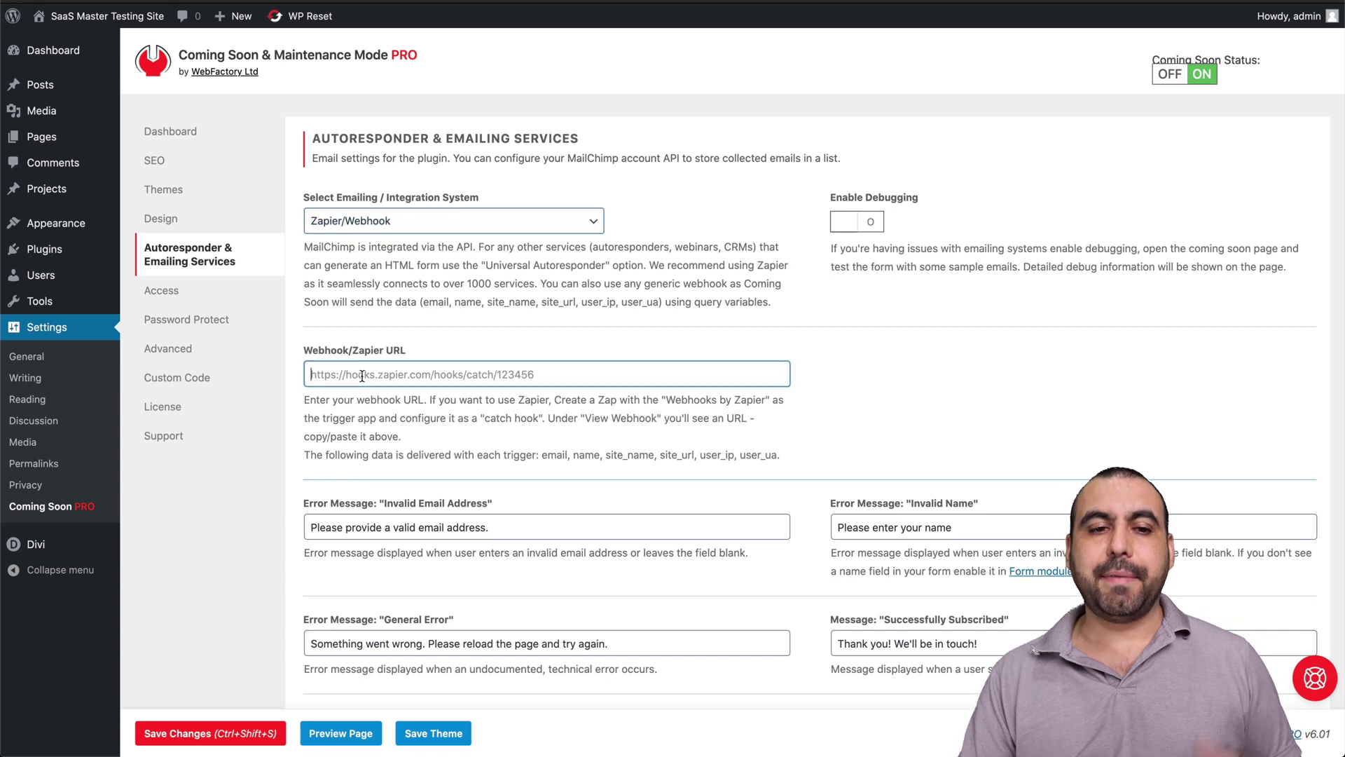
{"action": "scroll", "coordinate": [395, 392], "scroll_direction": "down", "scroll_amount": 2}
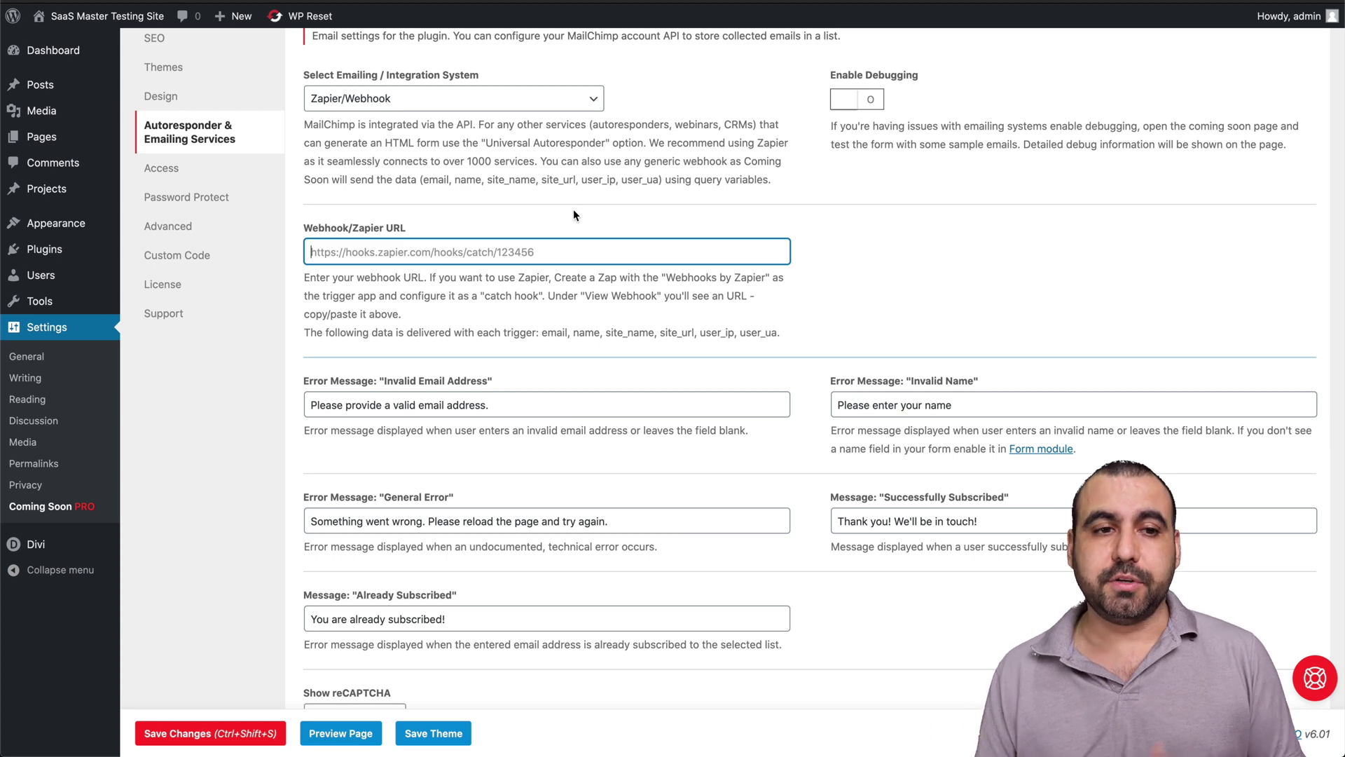
Examine the Access settings, including logged-in users, IP whitelisting, URL based rules, the secret access link and the login button
{"action": "left_click", "coordinate": [167, 170]}
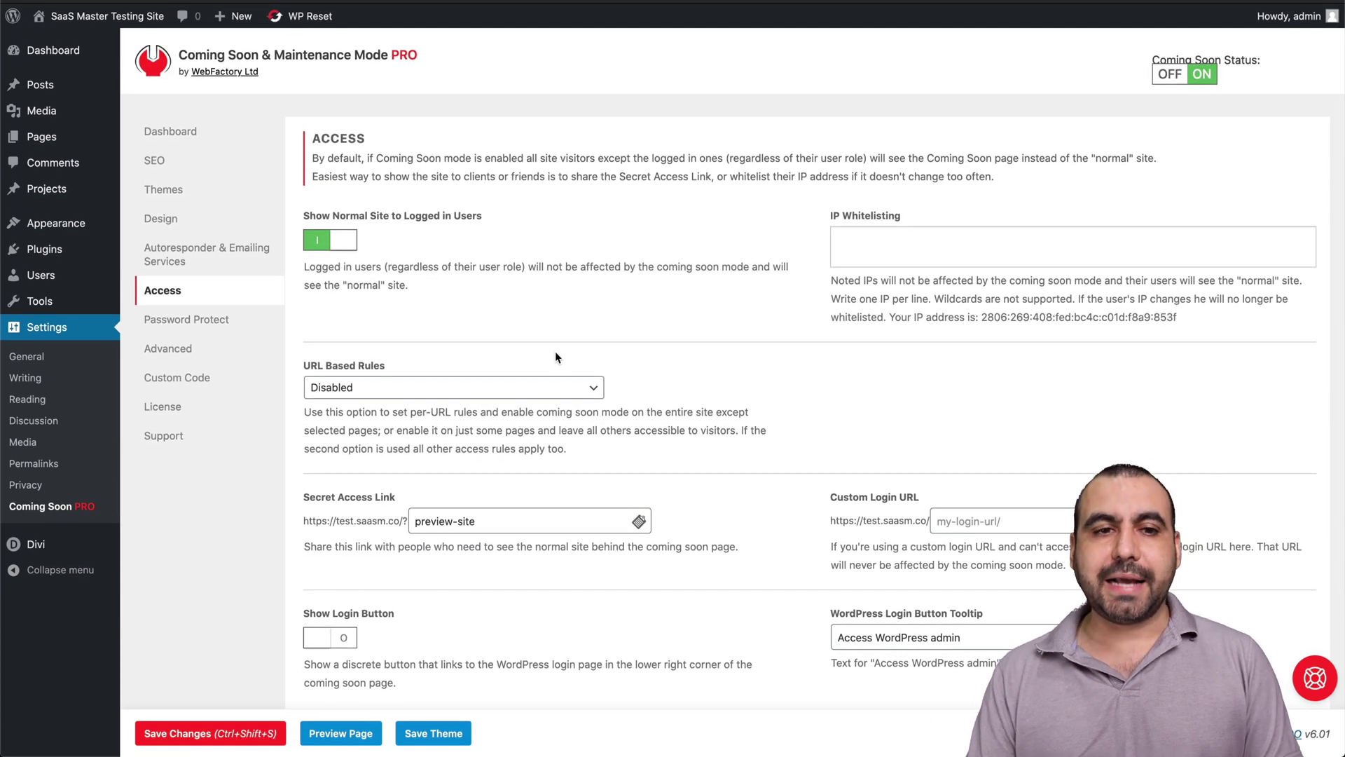
{"action": "left_click_drag", "start_coordinate": [300, 217], "coordinate": [489, 226]}
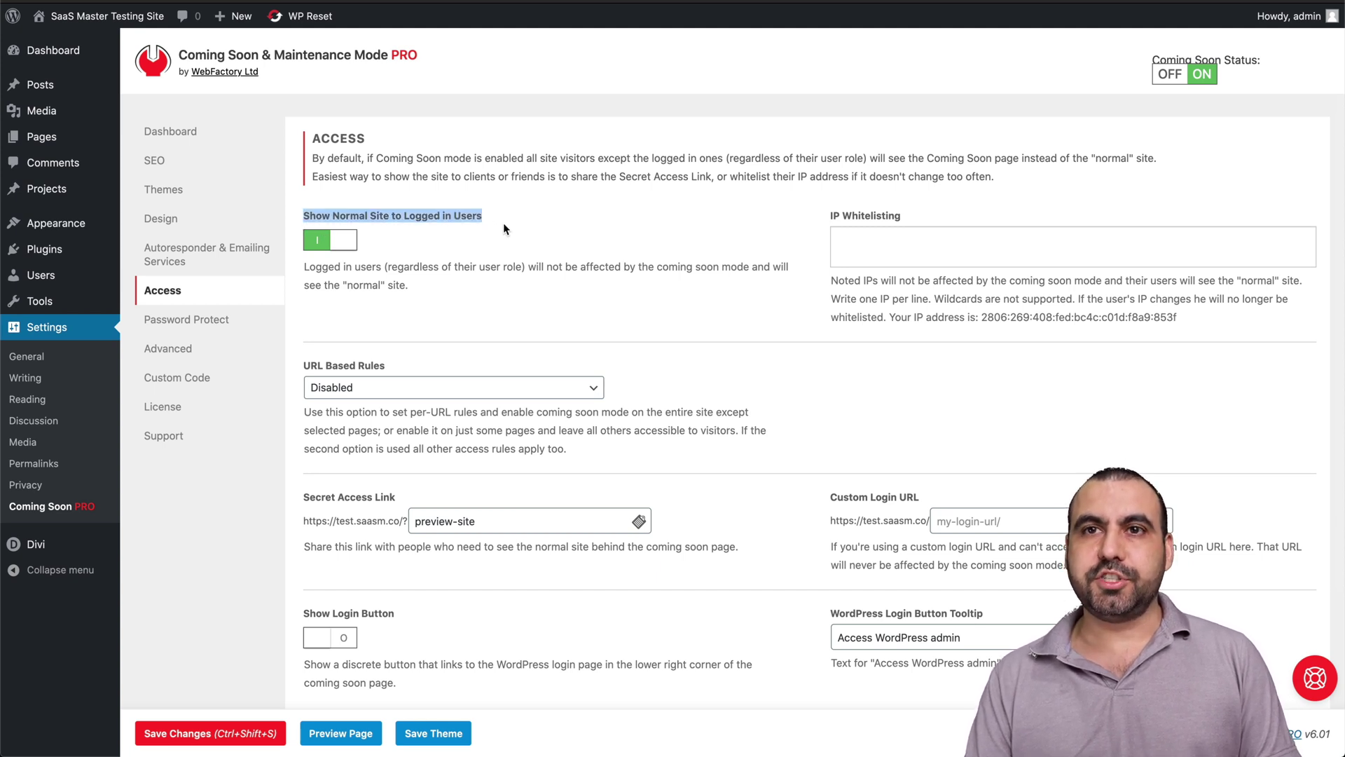
{"action": "left_click", "coordinate": [866, 248]}
{"action": "left_click", "coordinate": [429, 391]}
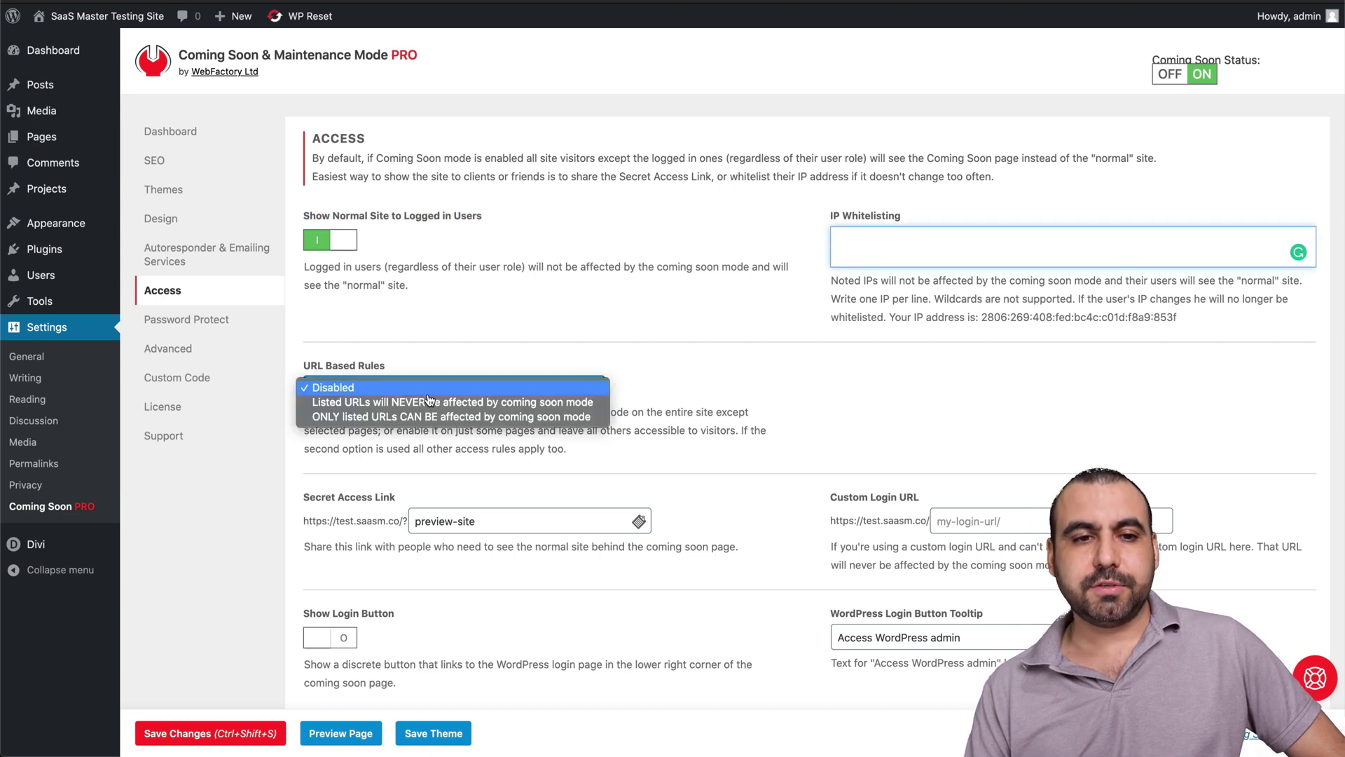
{"action": "left_click", "coordinate": [709, 394]}
{"action": "scroll", "coordinate": [710, 397], "scroll_direction": "down", "scroll_amount": 3}
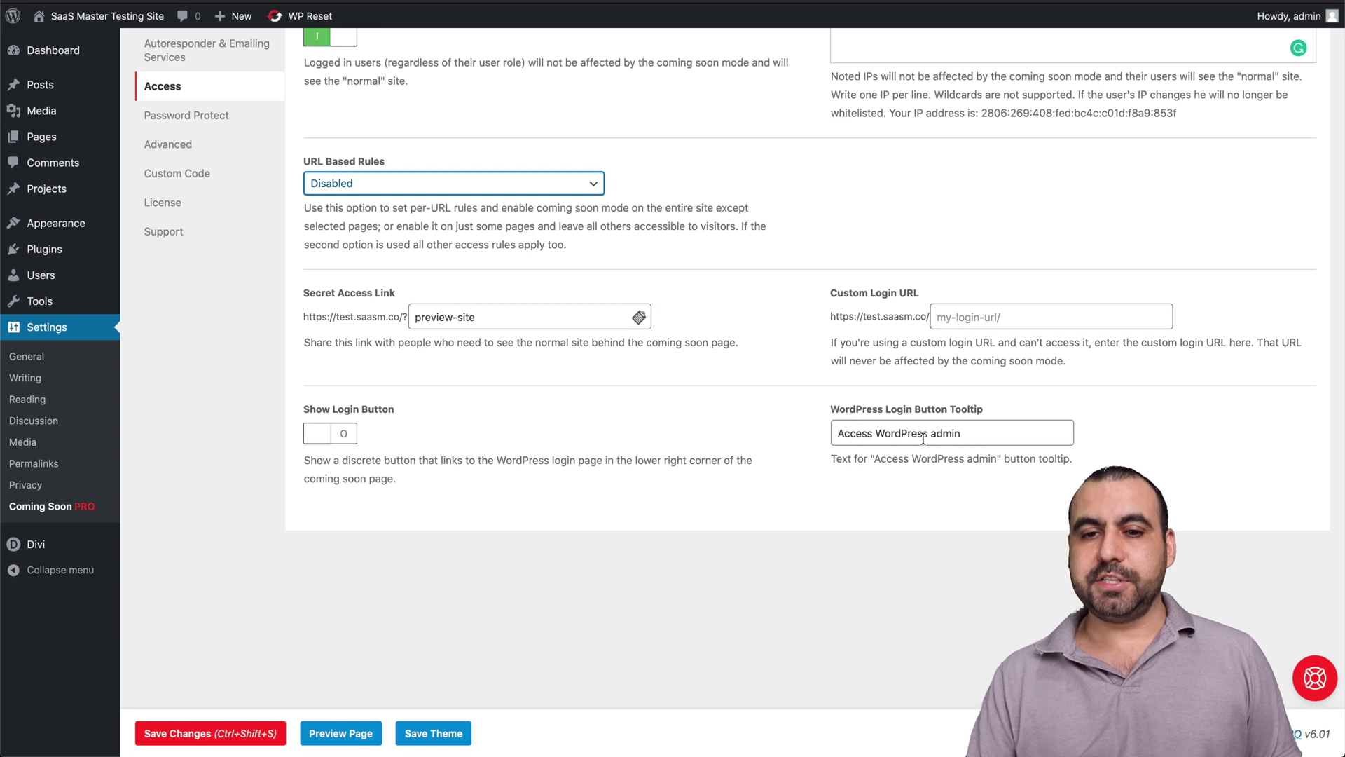
Turn off password protection for the coming soon page and review the other password settings
{"action": "left_click", "coordinate": [187, 115]}
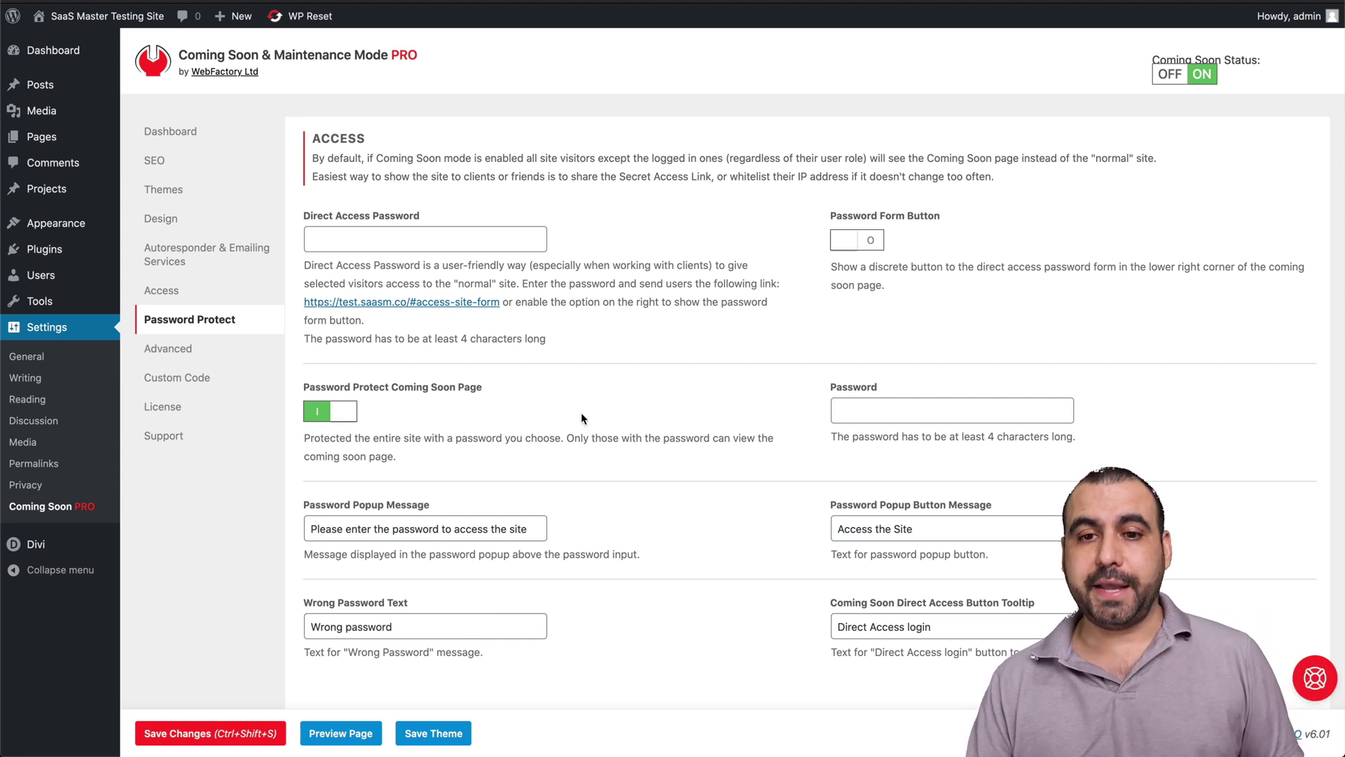
{"action": "left_click", "coordinate": [344, 418]}
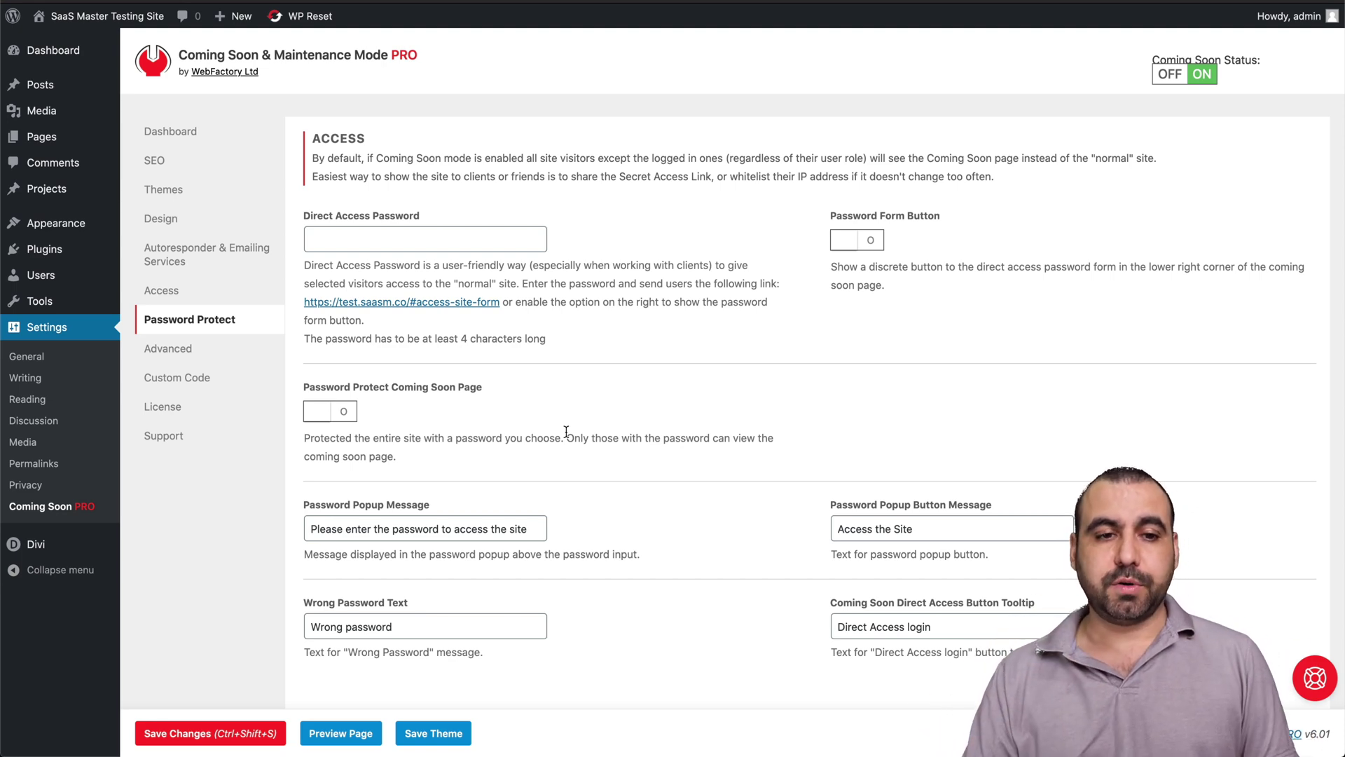
{"action": "scroll", "coordinate": [566, 432], "scroll_direction": "down", "scroll_amount": 3}
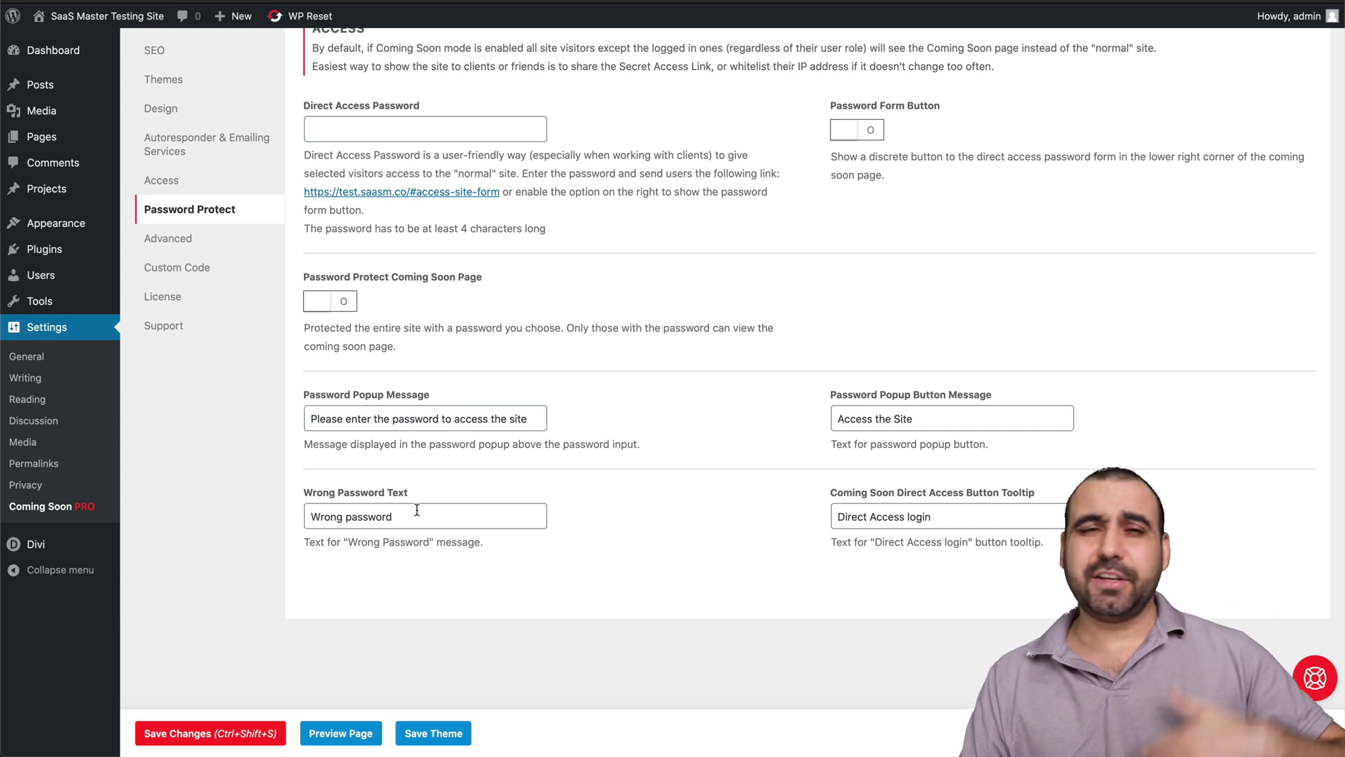
{"action": "scroll", "coordinate": [417, 510], "scroll_direction": "up", "scroll_amount": 1}
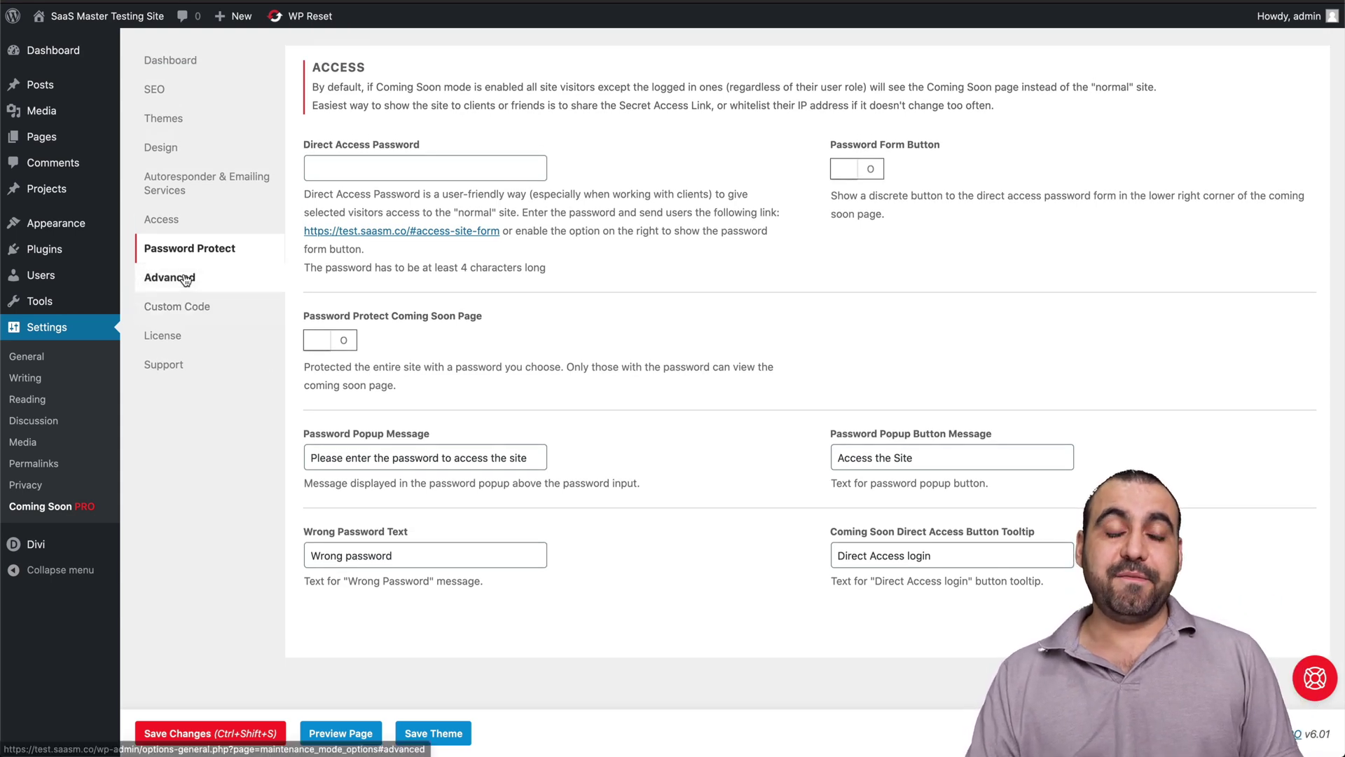
Examine the Advanced settings for no-cache headers, forced SSL, REST API, settings export and import, resets and the default maintenance page
{"action": "left_click", "coordinate": [184, 280]}
{"action": "scroll", "coordinate": [337, 334], "scroll_direction": "up", "scroll_amount": 1}
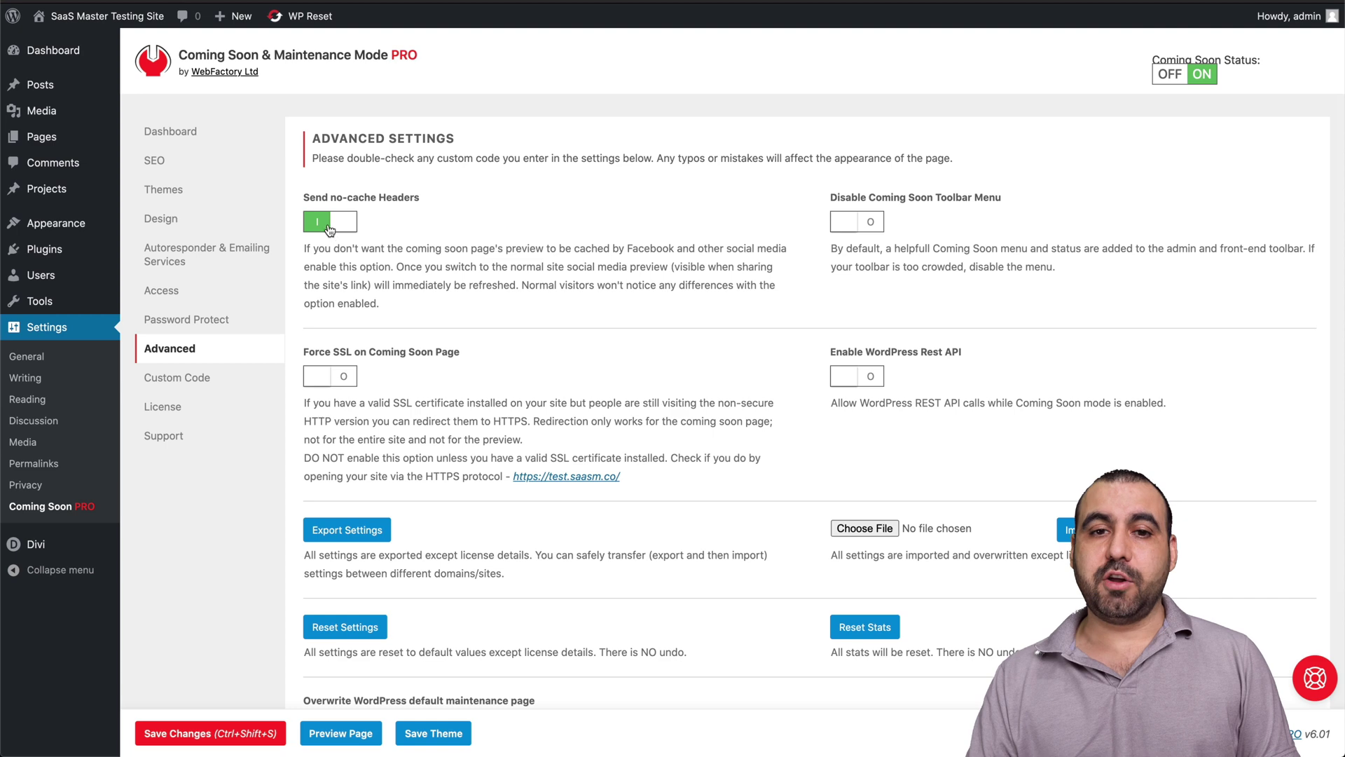
{"action": "scroll", "coordinate": [754, 391], "scroll_direction": "down", "scroll_amount": 1}
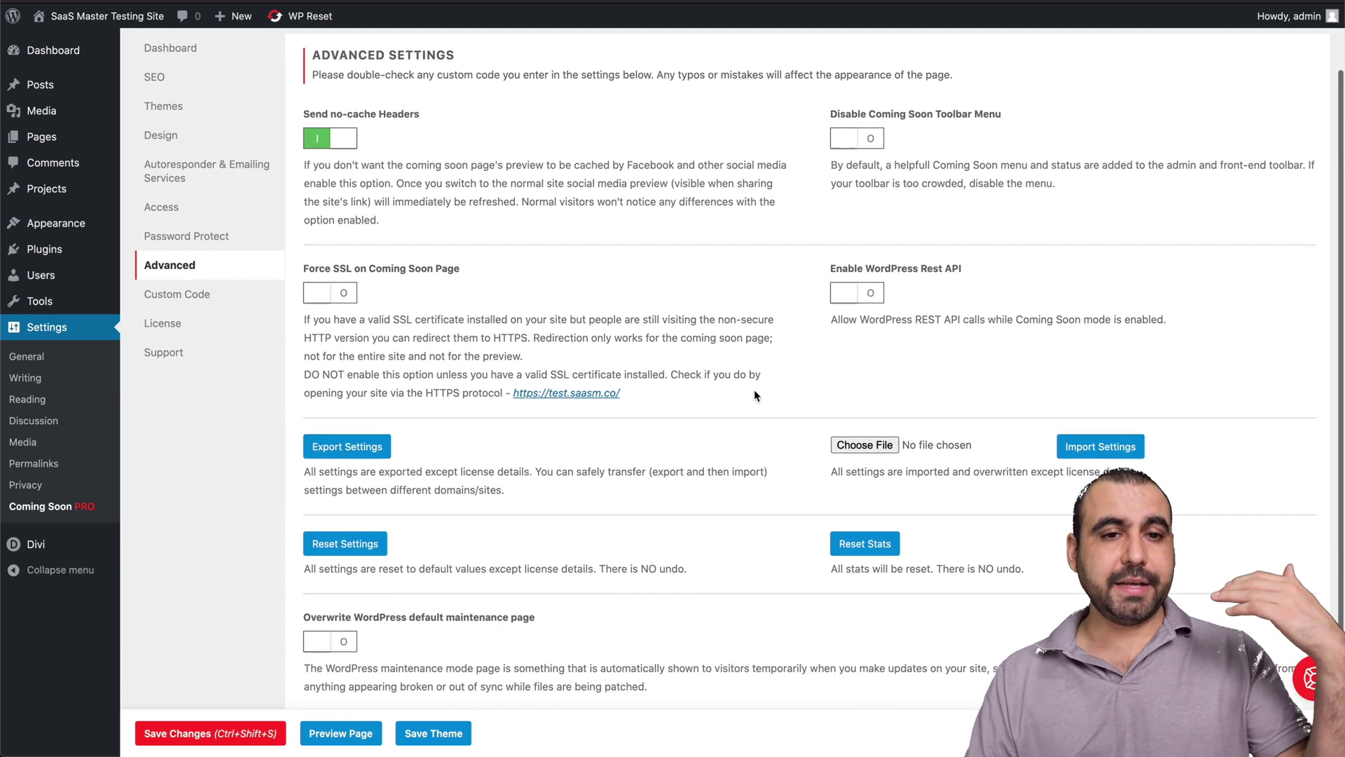
{"action": "scroll", "coordinate": [754, 395], "scroll_direction": "down", "scroll_amount": 1}
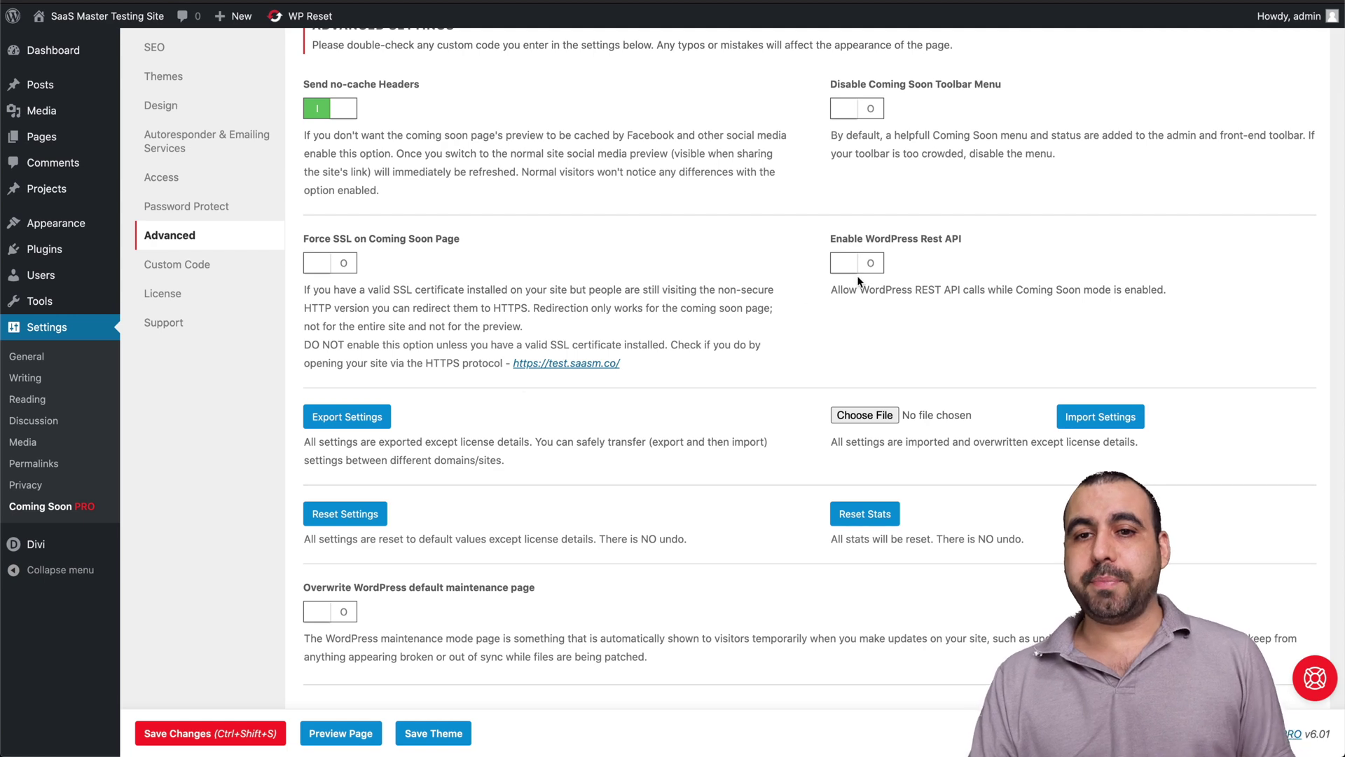
{"action": "scroll", "coordinate": [902, 321], "scroll_direction": "down", "scroll_amount": 1}
{"action": "scroll", "coordinate": [249, 375], "scroll_direction": "up", "scroll_amount": 3}
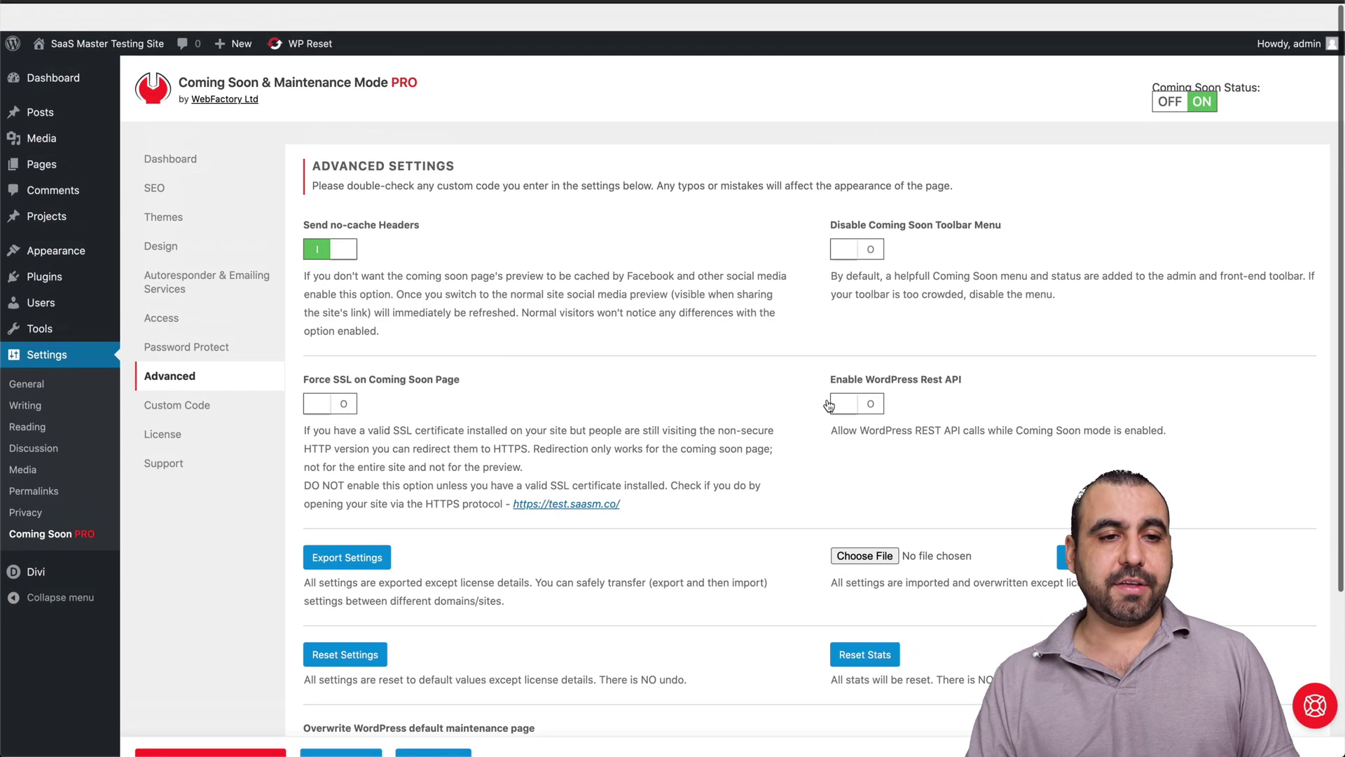
Examine the custom CSS, head and footer code settings, and open the Support section
{"action": "left_click", "coordinate": [203, 377]}
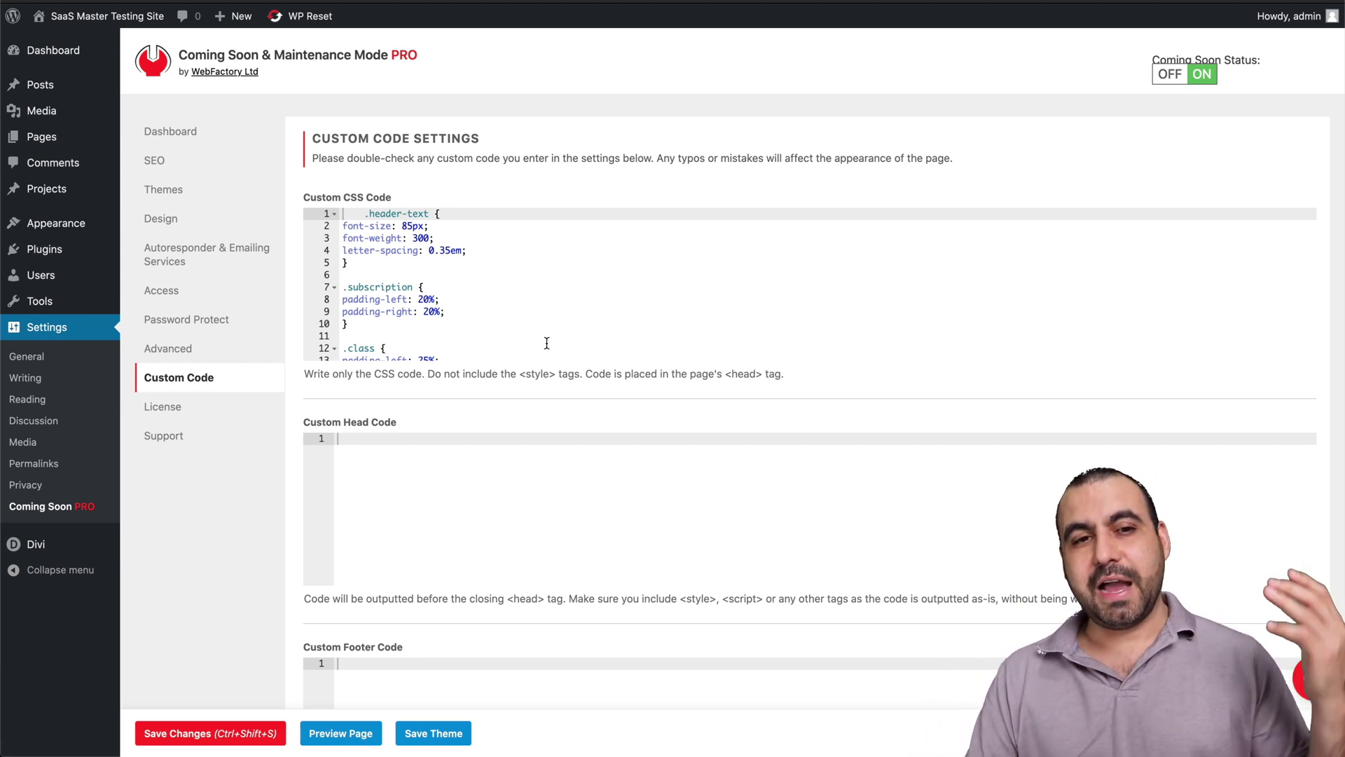
{"action": "scroll", "coordinate": [449, 323], "scroll_direction": "down", "scroll_amount": 5}
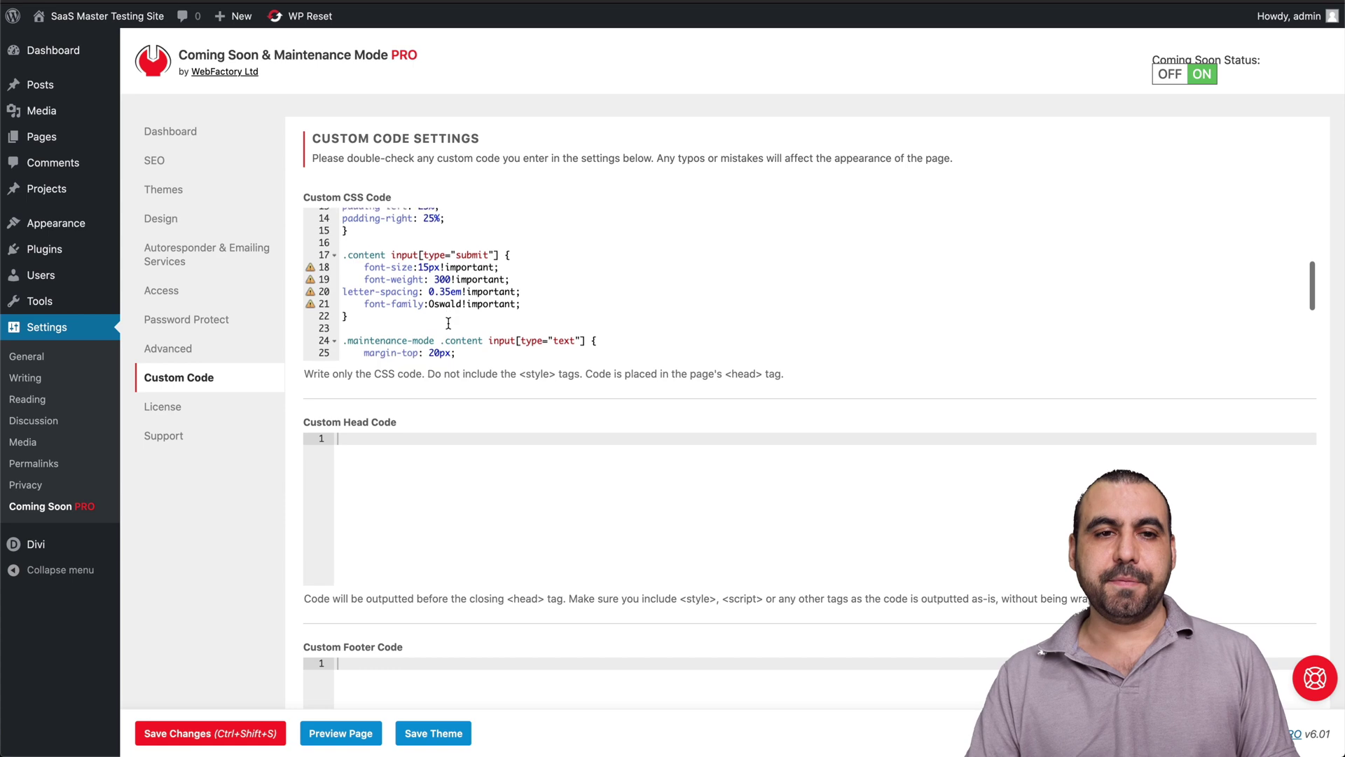
{"action": "scroll", "coordinate": [448, 323], "scroll_direction": "up", "scroll_amount": 4}
{"action": "scroll", "coordinate": [449, 323], "scroll_direction": "up", "scroll_amount": 3}
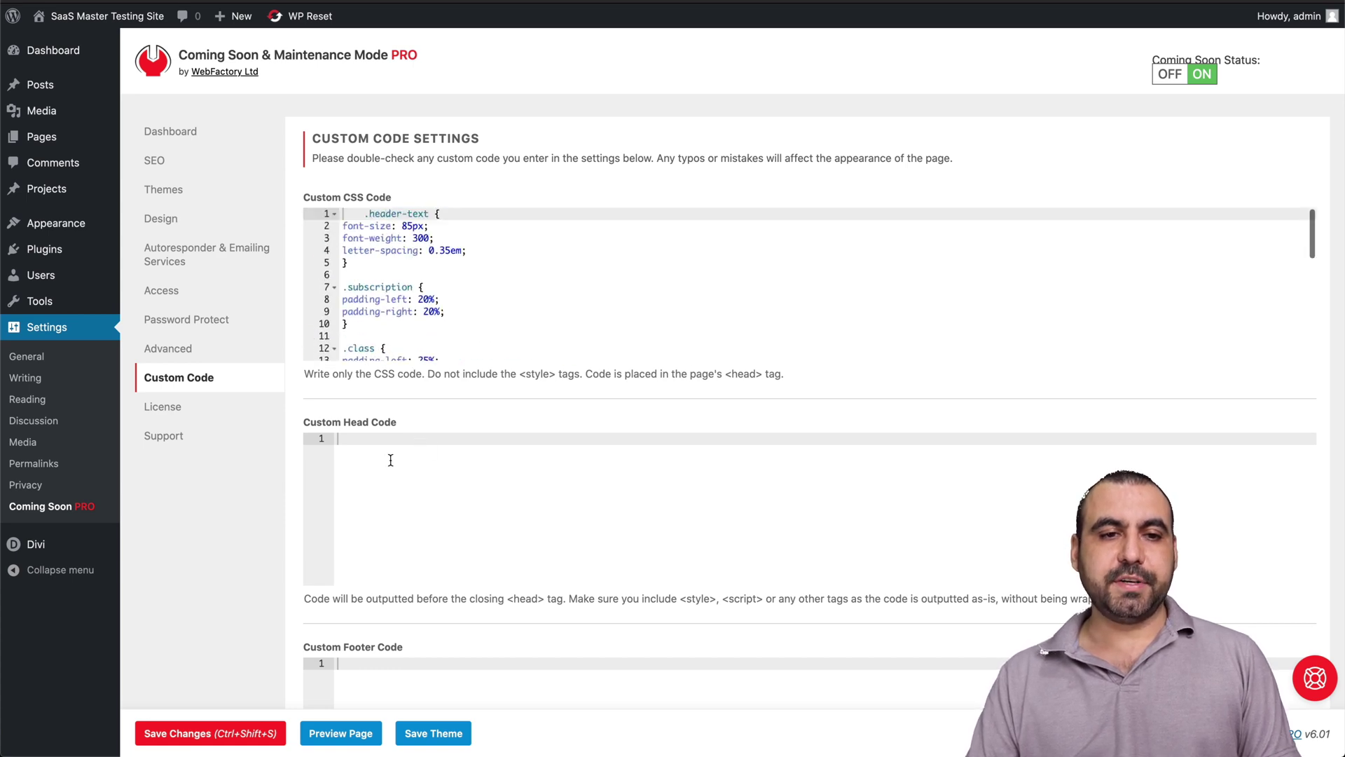
{"action": "scroll", "coordinate": [388, 460], "scroll_direction": "down", "scroll_amount": 4}
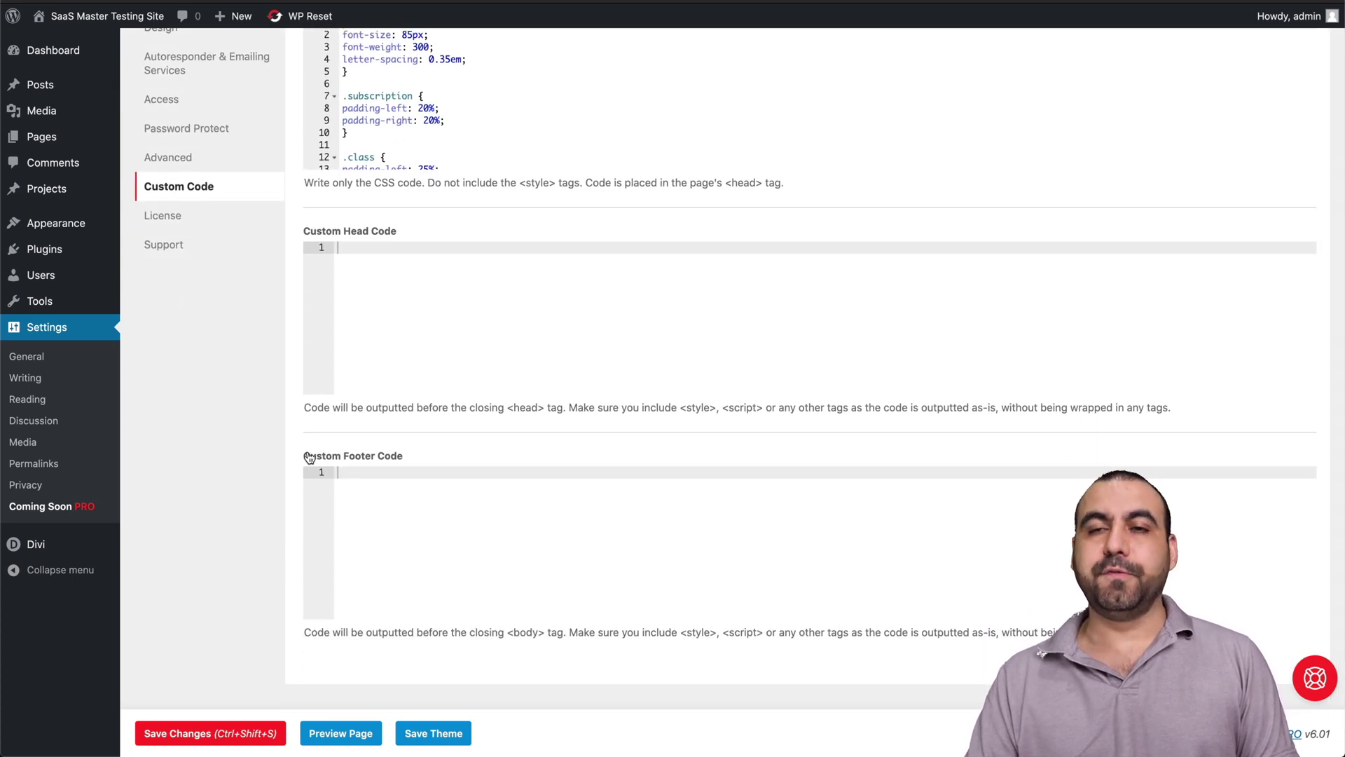
{"action": "scroll", "coordinate": [499, 504], "scroll_direction": "up", "scroll_amount": 4}
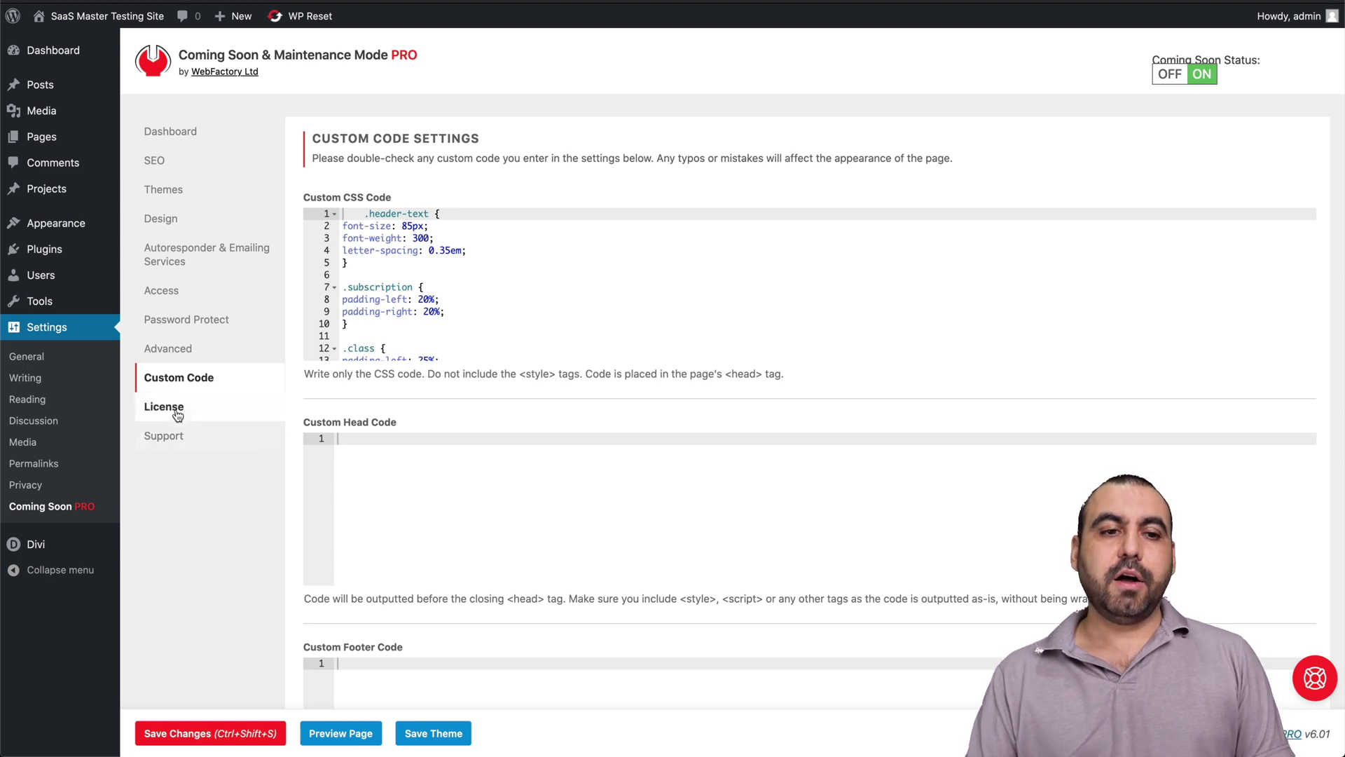
{"action": "left_click", "coordinate": [175, 445]}
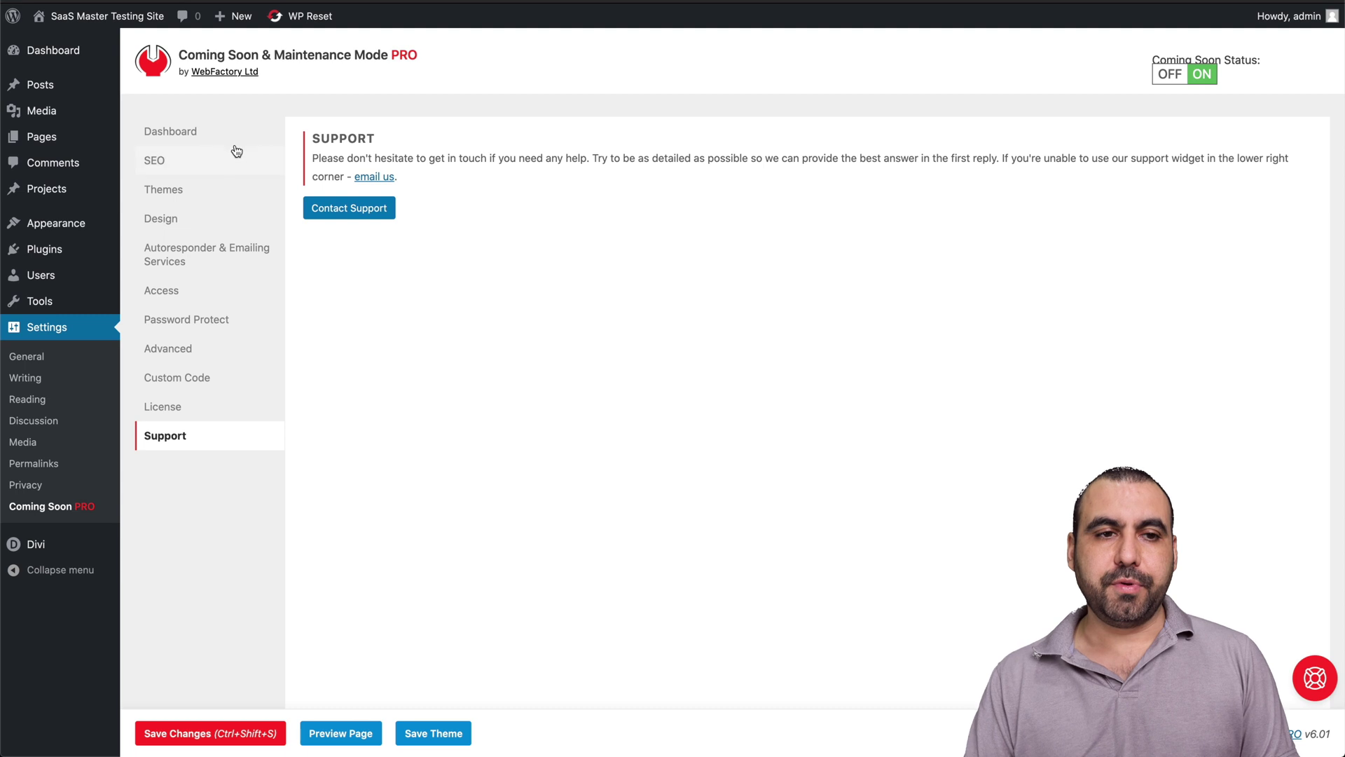
Examine the SEO settings, from the target keyword, score, title and meta description to search engine blocking, favicon and social preview image
{"action": "left_click", "coordinate": [201, 165]}
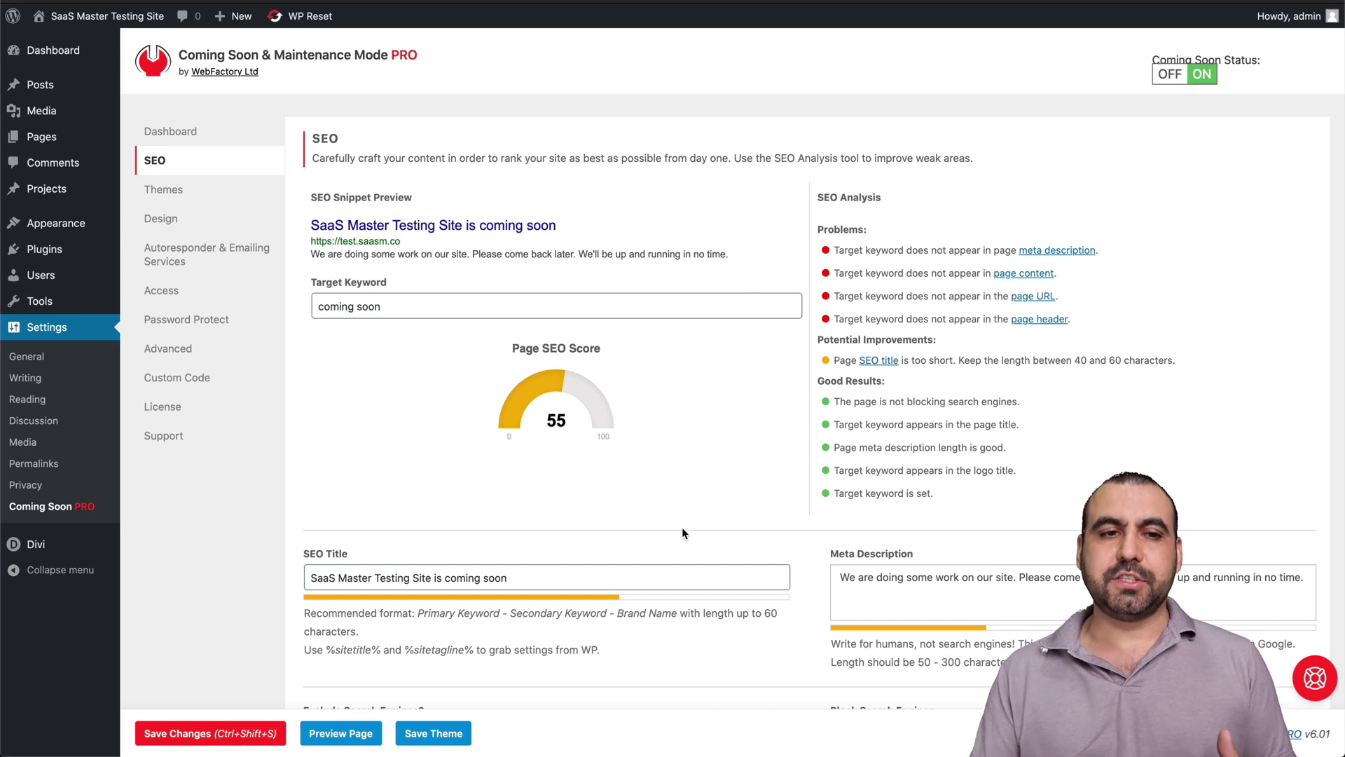
{"action": "scroll", "coordinate": [682, 527], "scroll_direction": "down", "scroll_amount": 2}
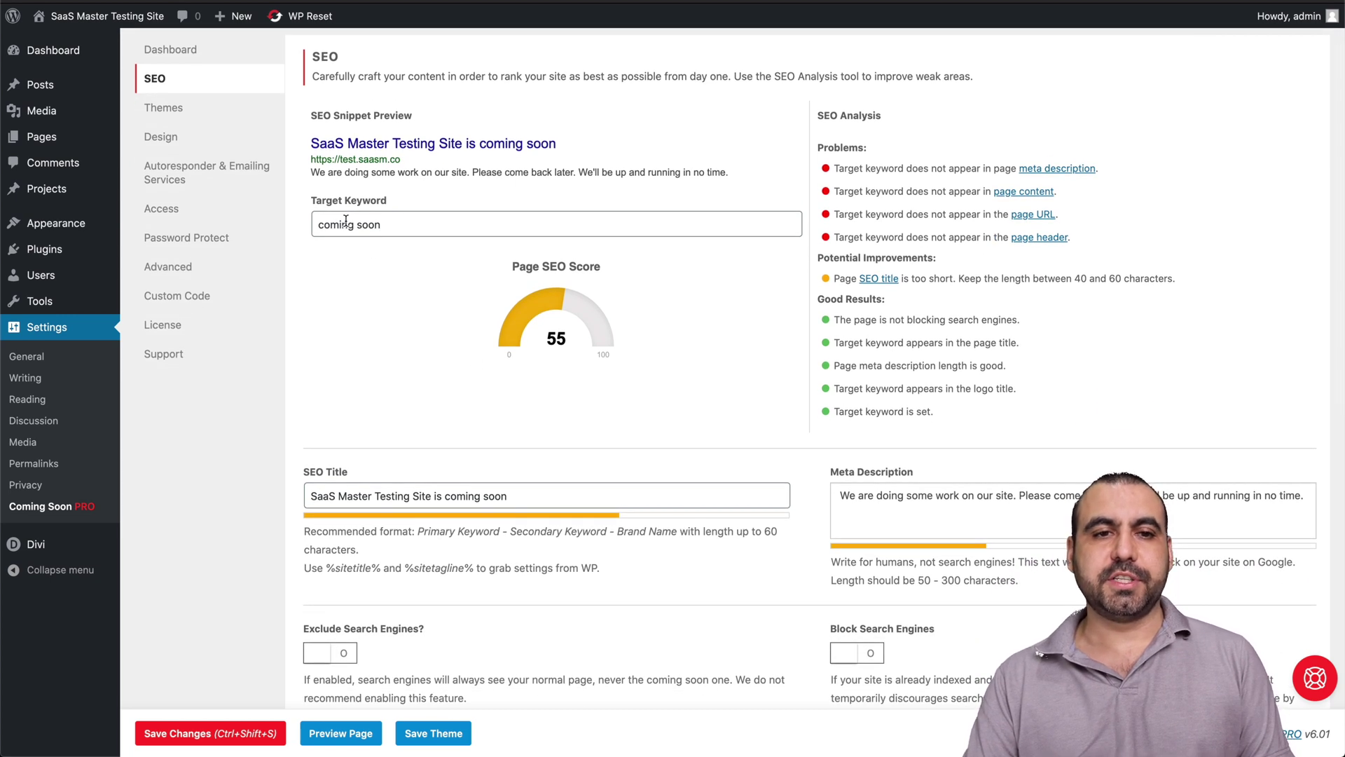
{"action": "triple_click", "coordinate": [355, 224]}
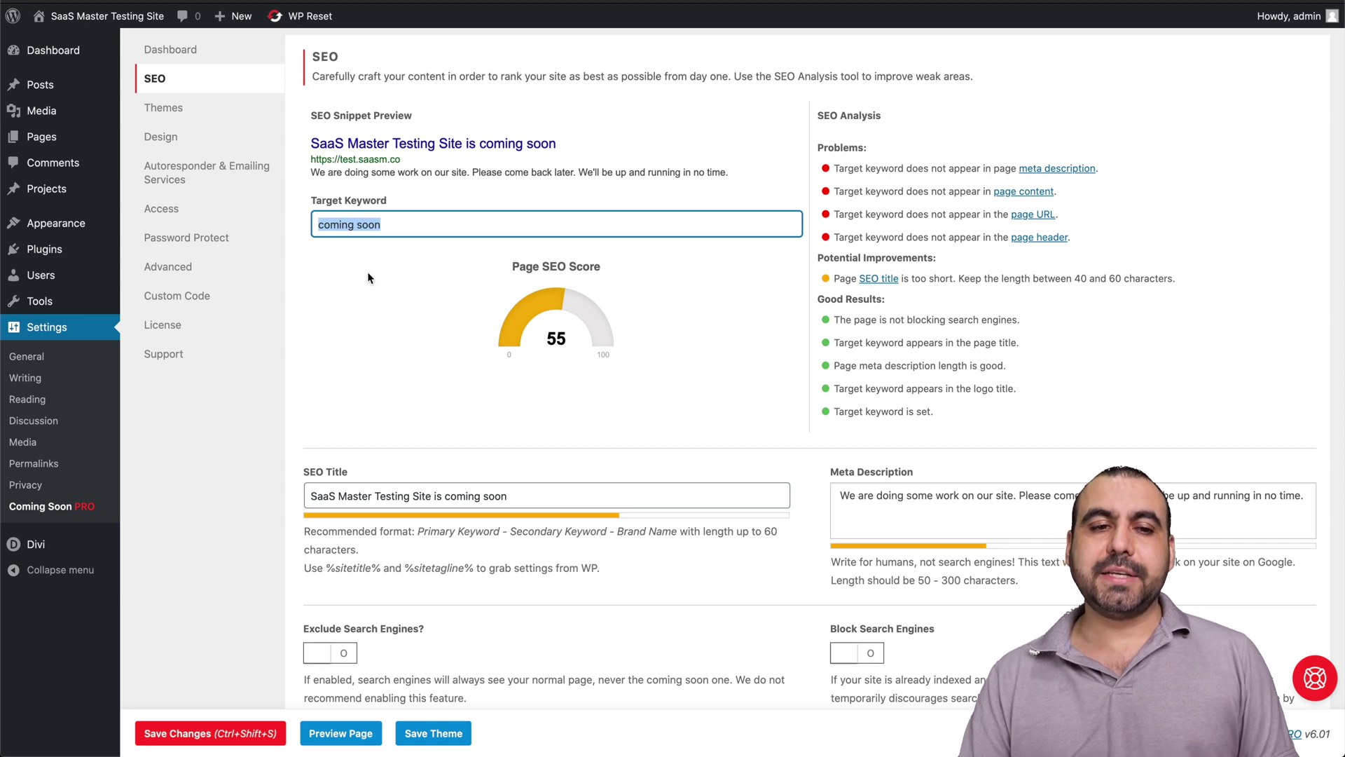
{"action": "scroll", "coordinate": [357, 287], "scroll_direction": "down", "scroll_amount": 3}
{"action": "left_click_drag", "start_coordinate": [299, 323], "coordinate": [394, 323]}
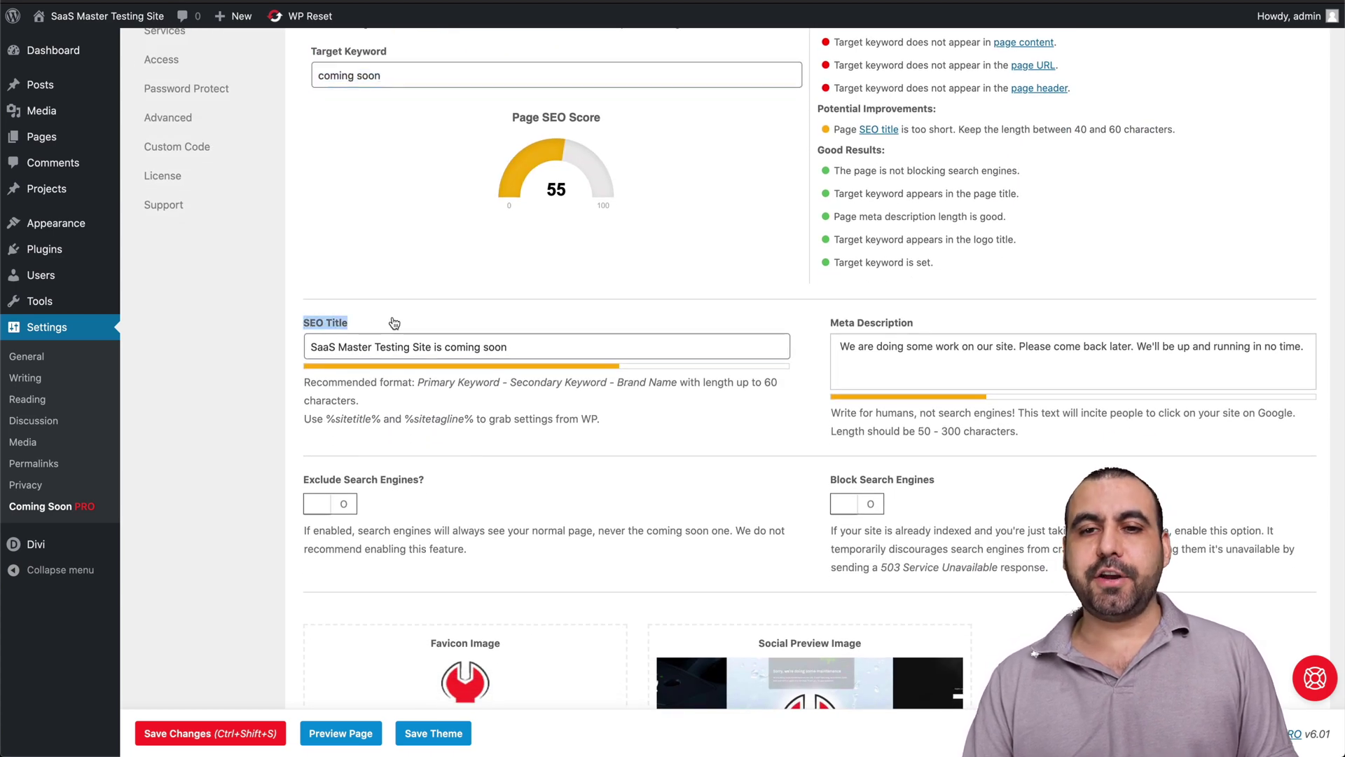
{"action": "scroll", "coordinate": [813, 400], "scroll_direction": "down", "scroll_amount": 1}
{"action": "scroll", "coordinate": [813, 401], "scroll_direction": "down", "scroll_amount": 3}
{"action": "left_click", "coordinate": [488, 366]}
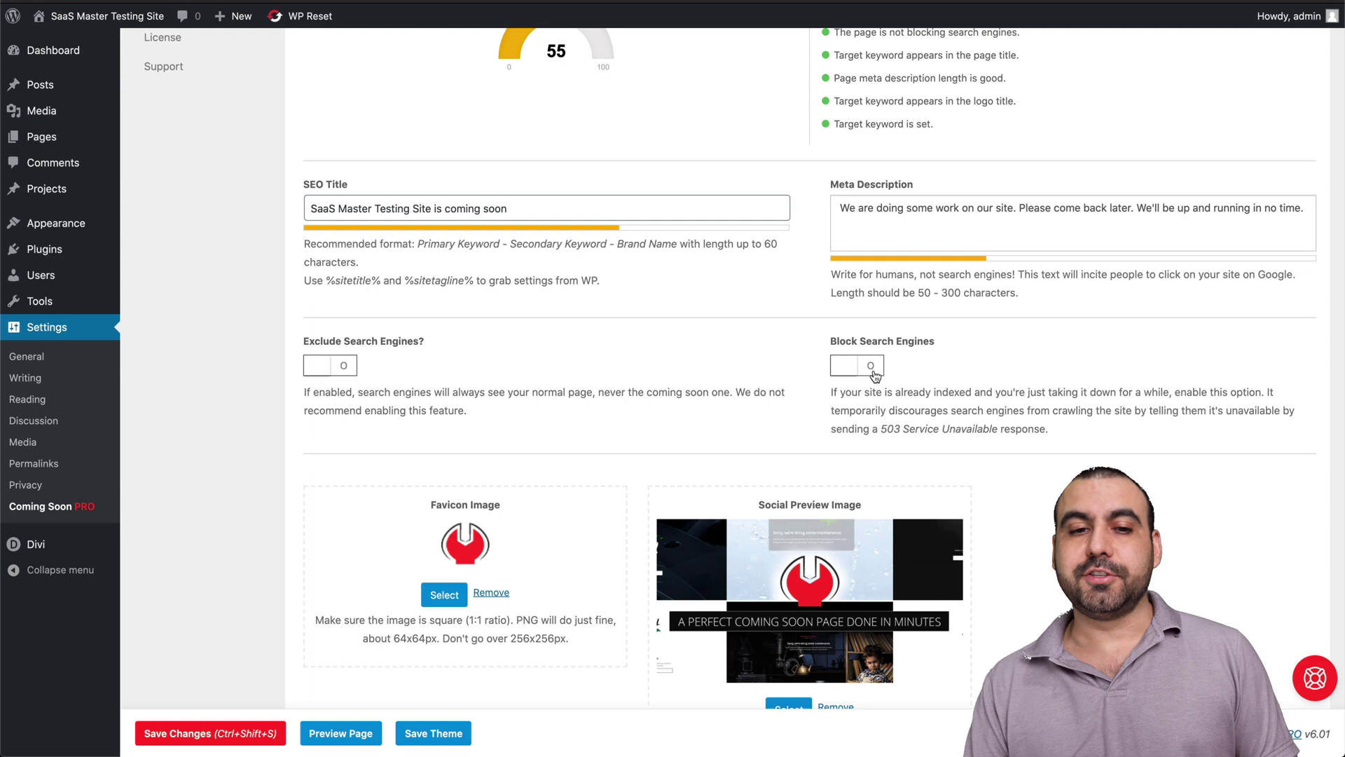
{"action": "scroll", "coordinate": [517, 411], "scroll_direction": "down", "scroll_amount": 2}
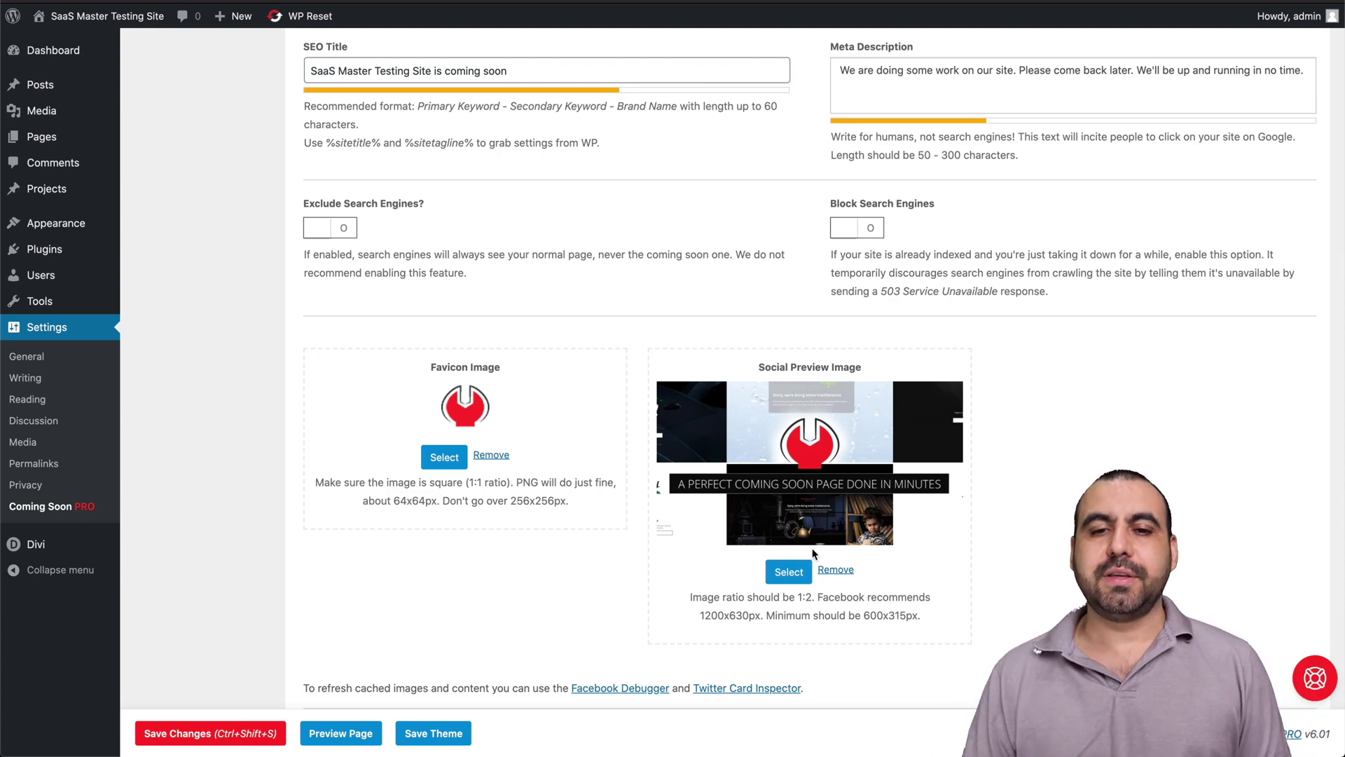
{"action": "scroll", "coordinate": [814, 554], "scroll_direction": "up", "scroll_amount": 10}
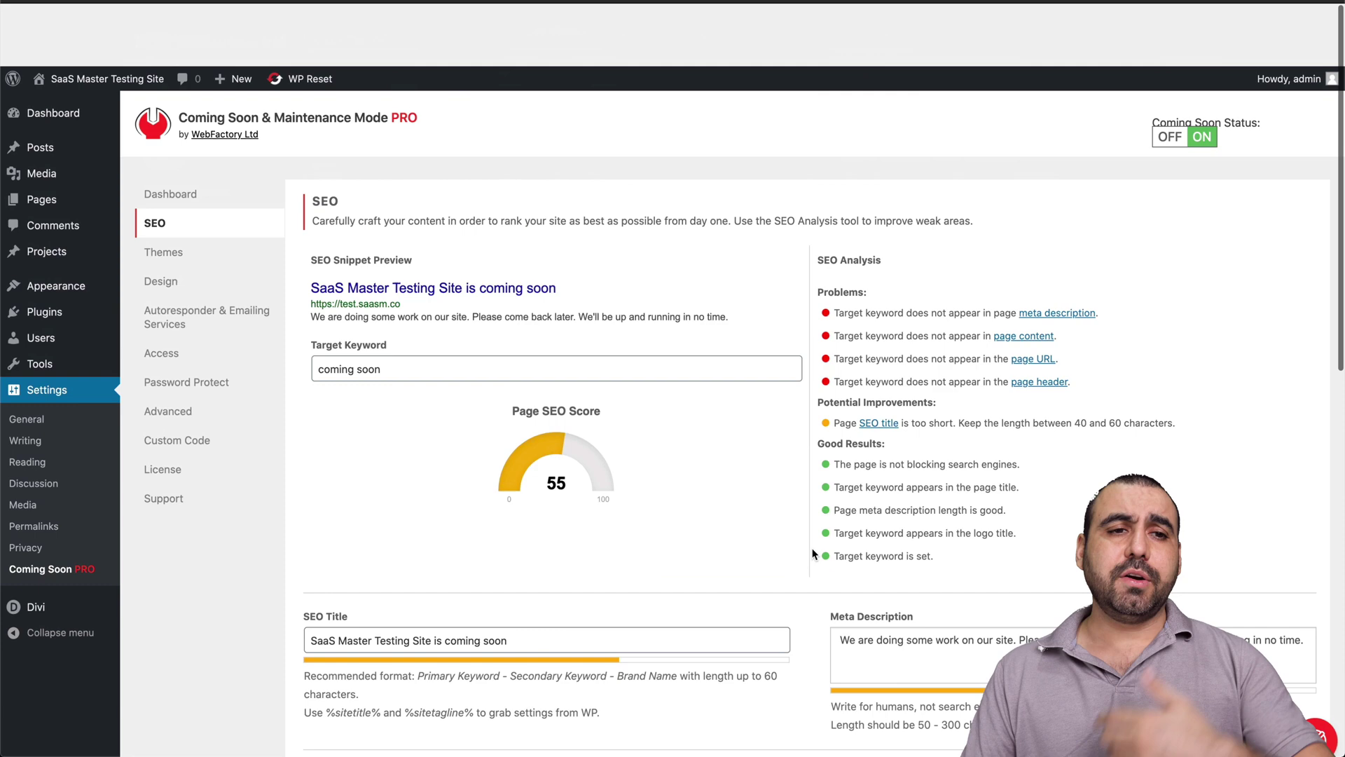
Return to the plugin's dashboard and switch the coming soon status to OFF
{"action": "left_click", "coordinate": [264, 140]}
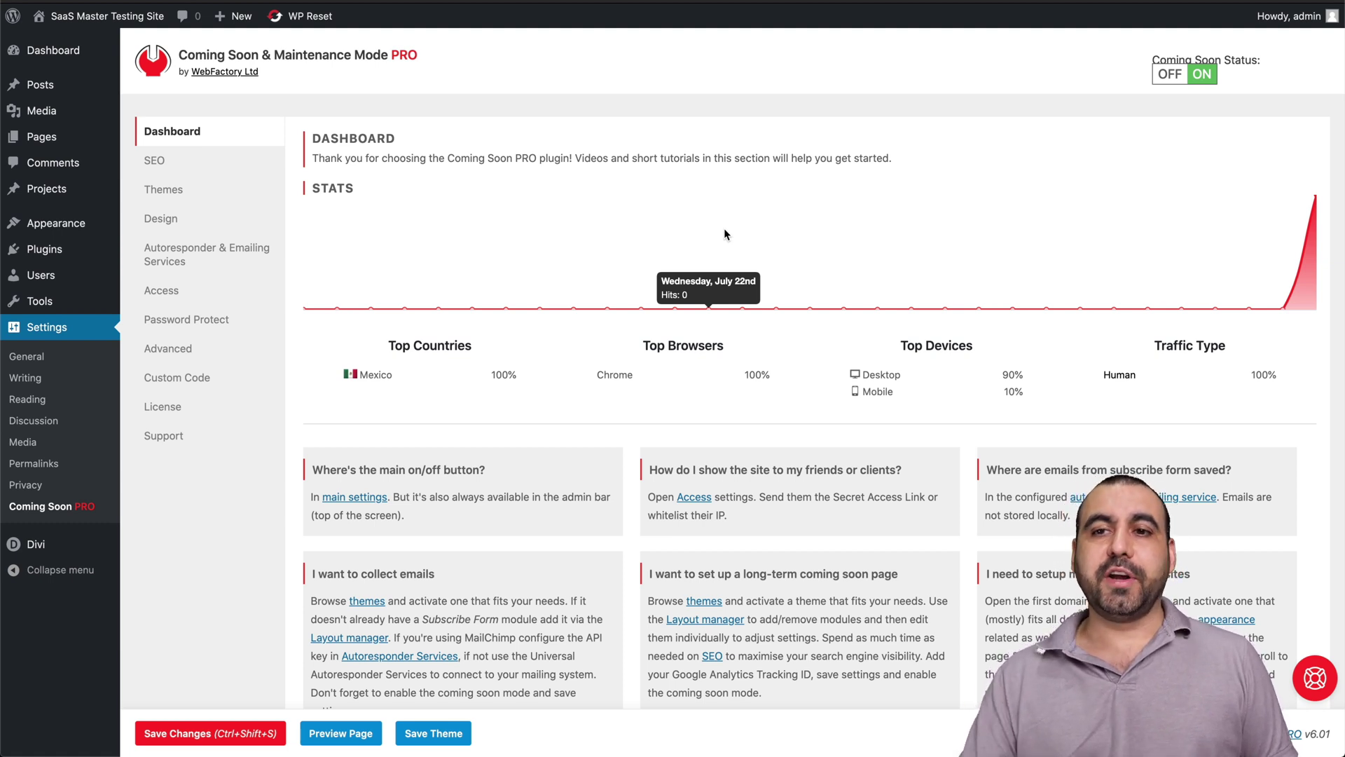
{"action": "left_click", "coordinate": [1164, 75]}
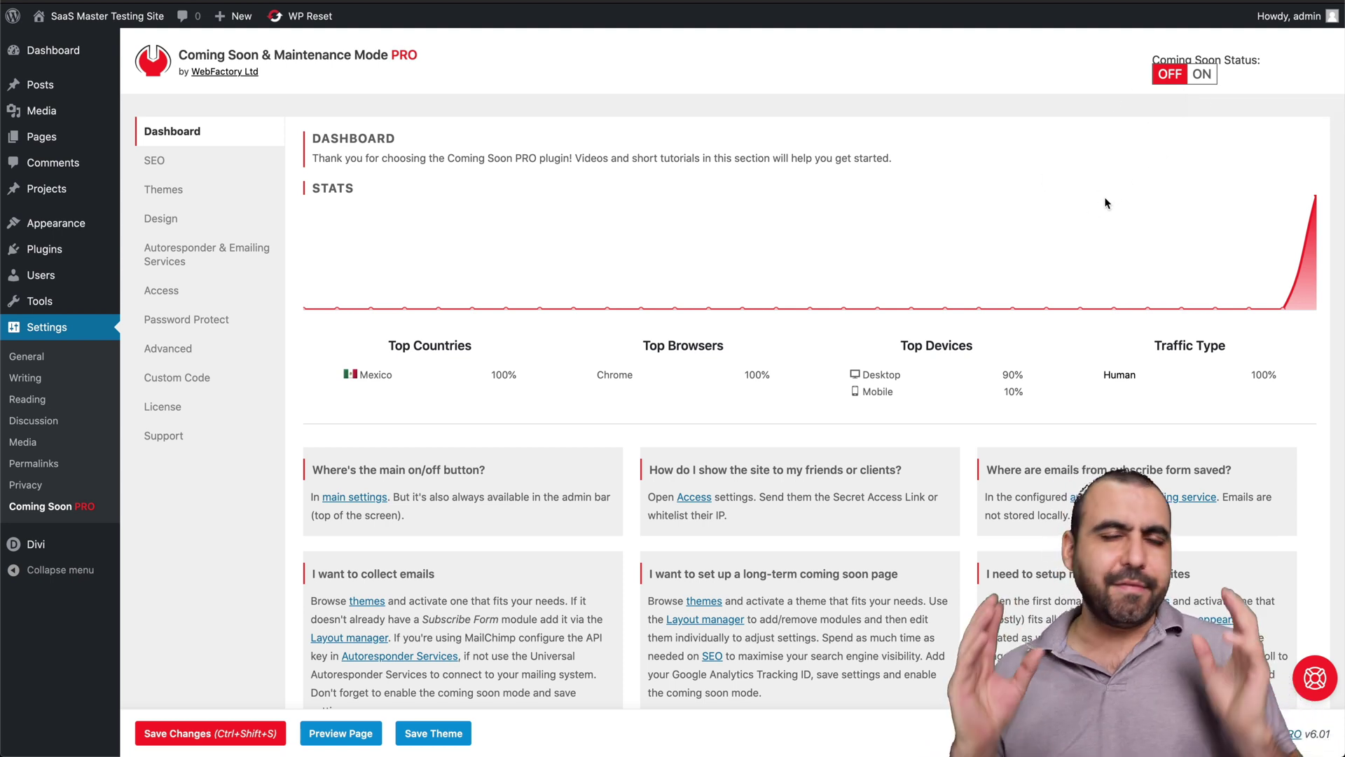
{"action": "mouse_move", "coordinate": [1107, 200]}
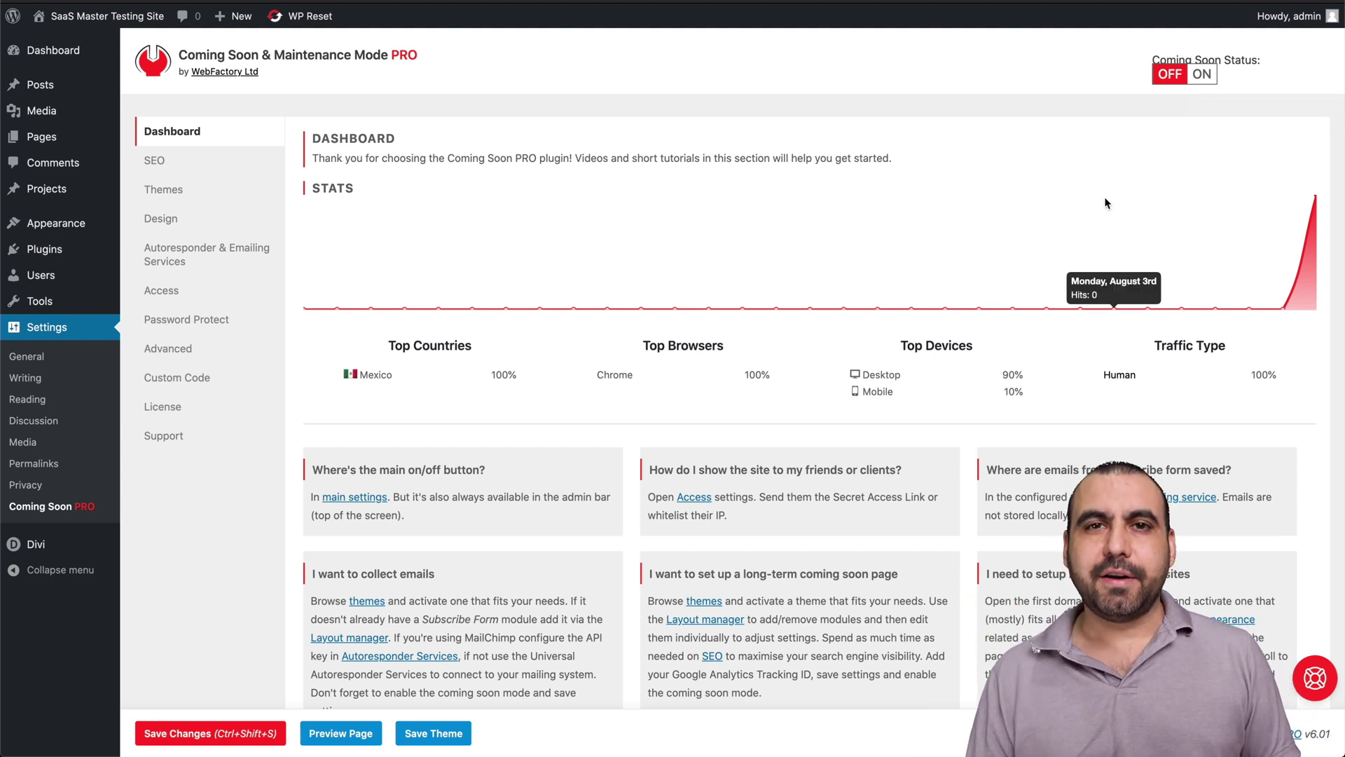